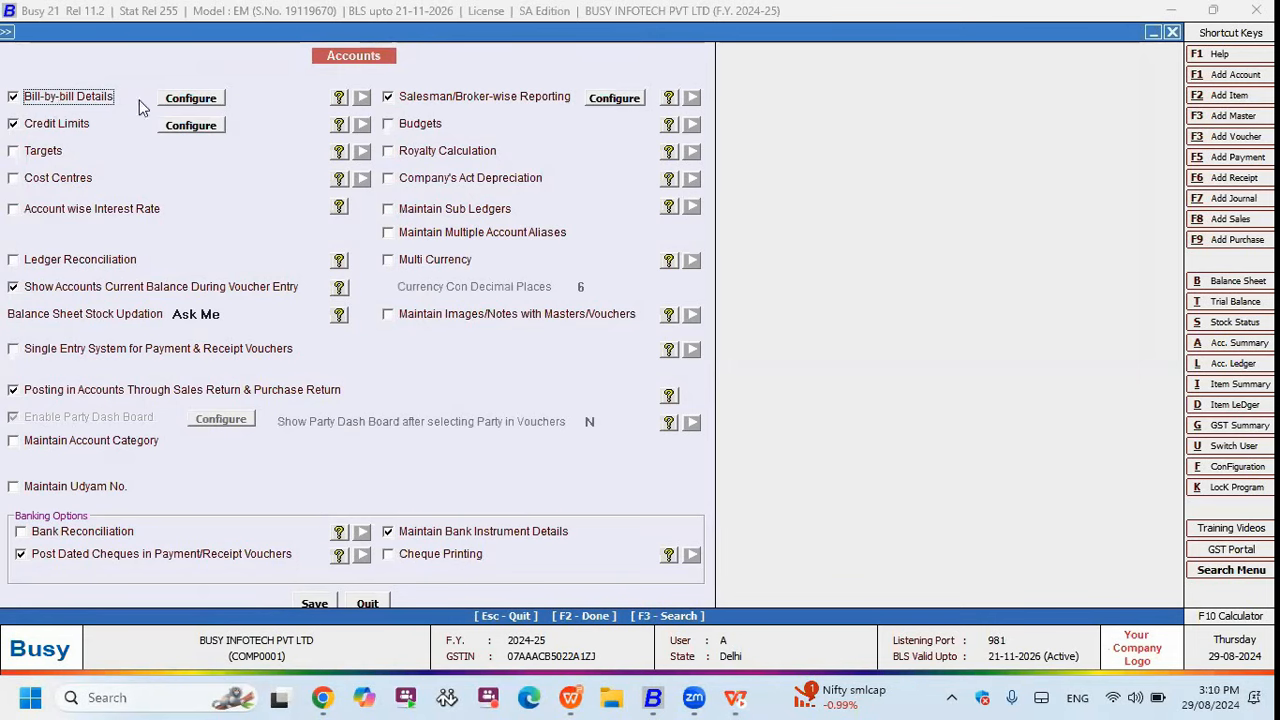
Enable Credit Limits in the Accounts options, leave the limit unapplied to orders, and save the configuration.
click(61, 126)
click(68, 128)
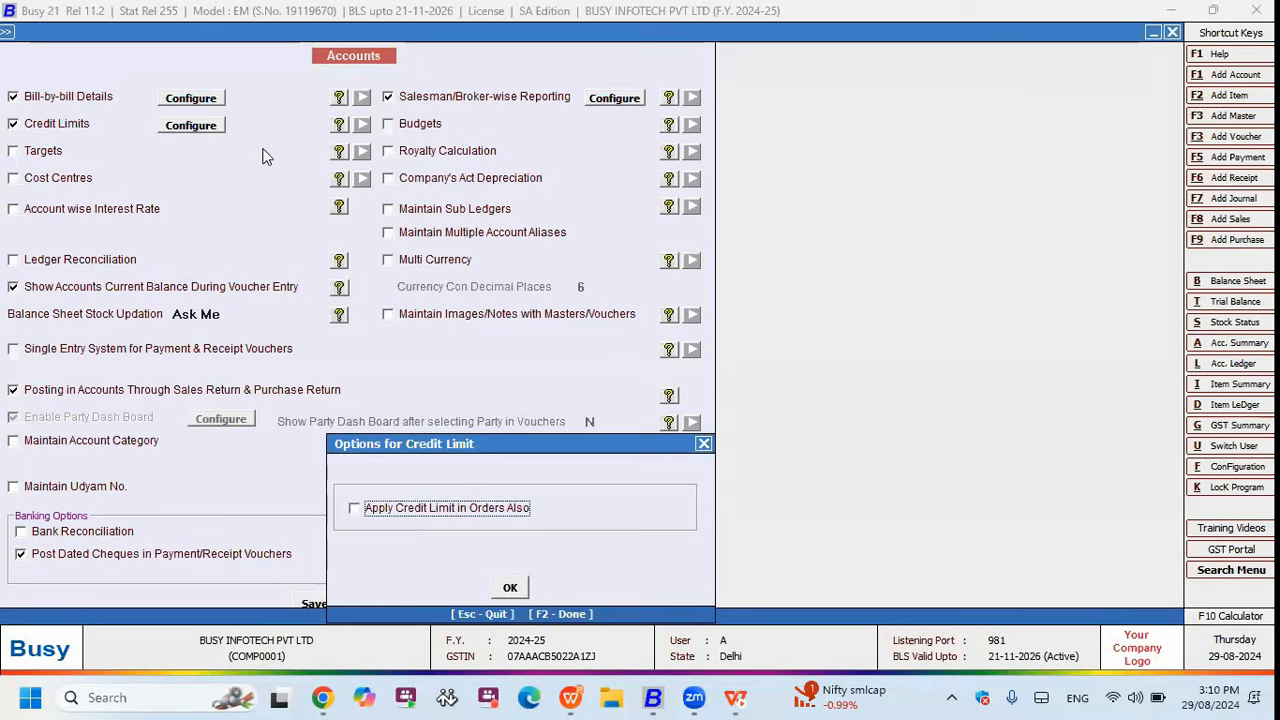
key(F2)
key(F2)
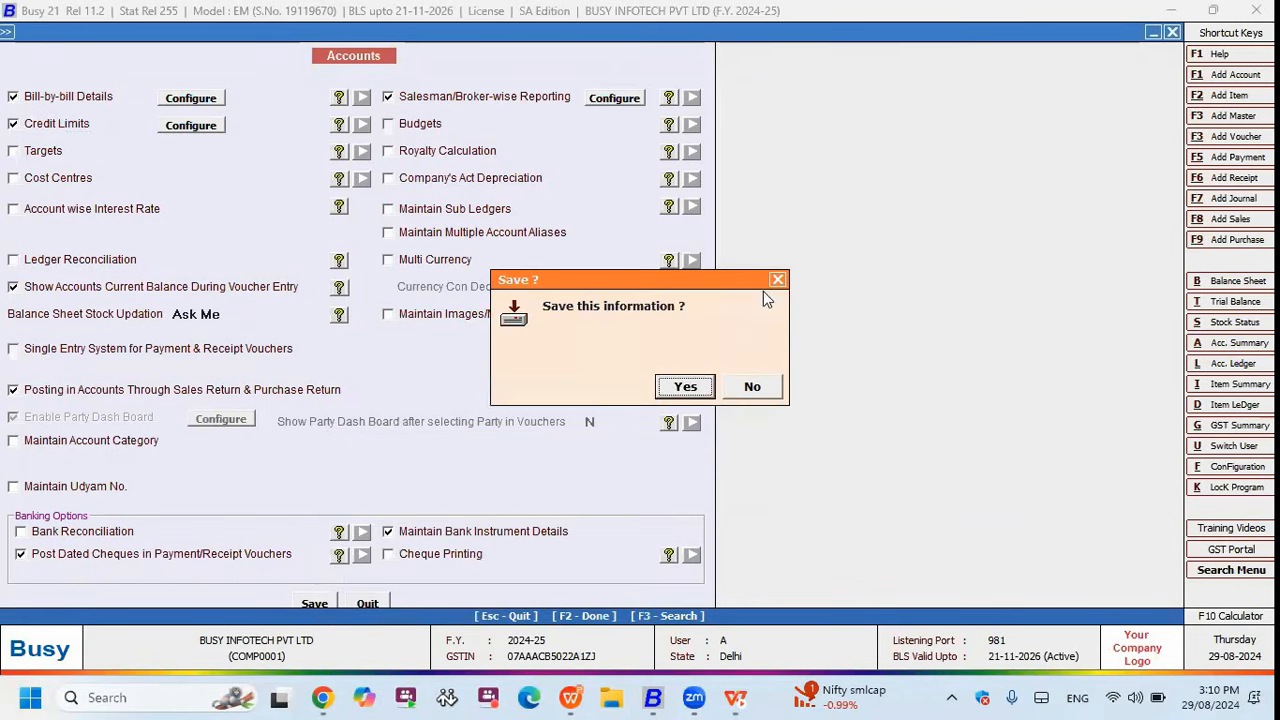
click(686, 386)
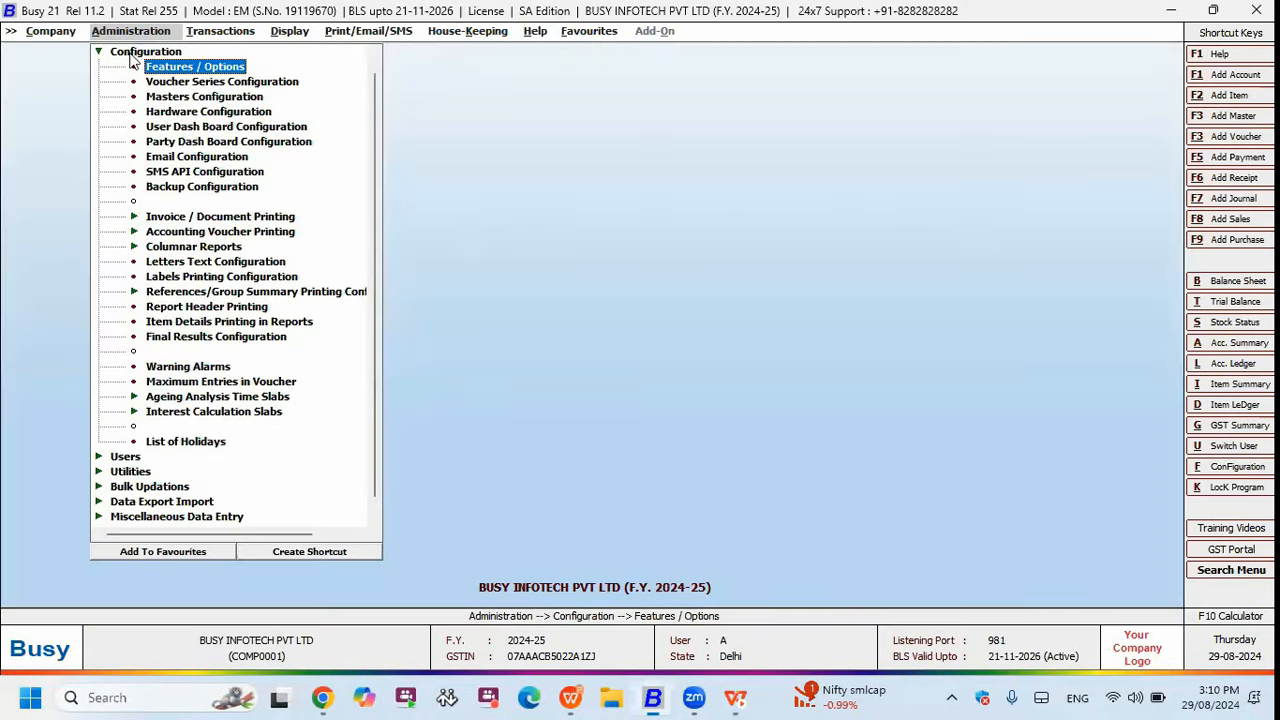
Open the RAM TRADERS account master for modification and check its bill-by-bill balancing and credit days for sale without saving changes.
click(133, 33)
click(161, 68)
click(195, 96)
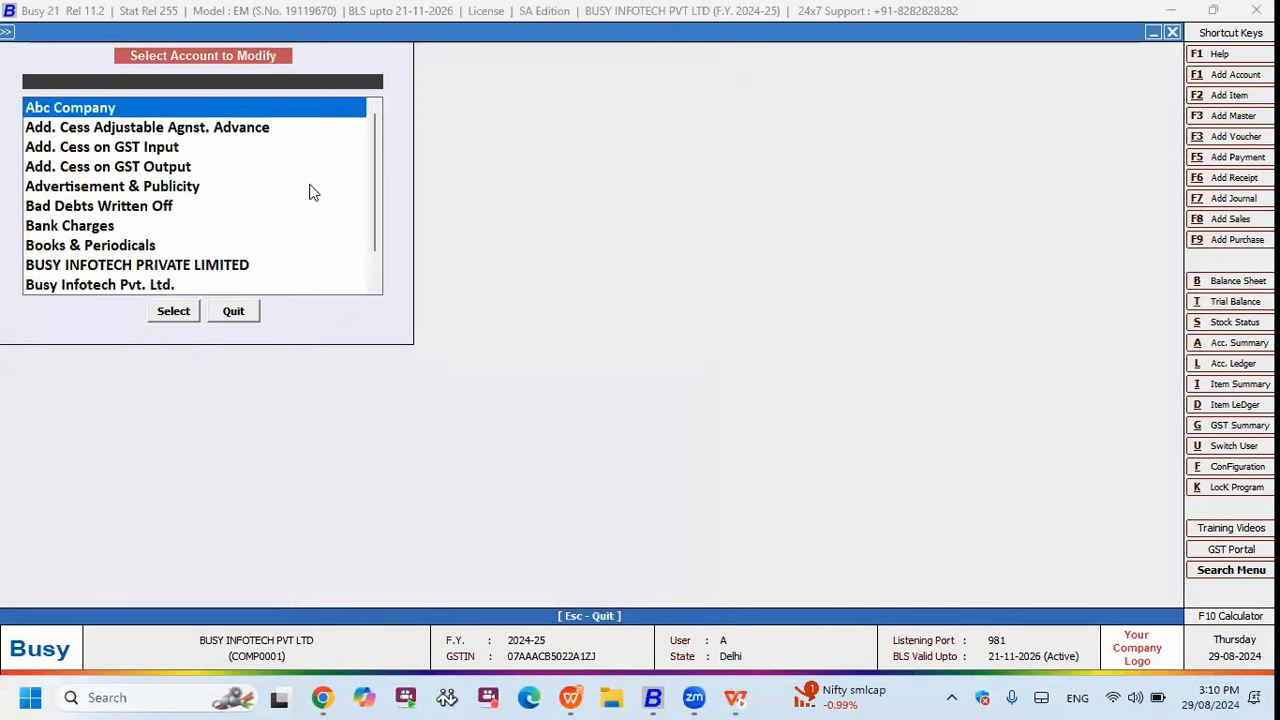
text(RAM TRADERS)
key(Return)
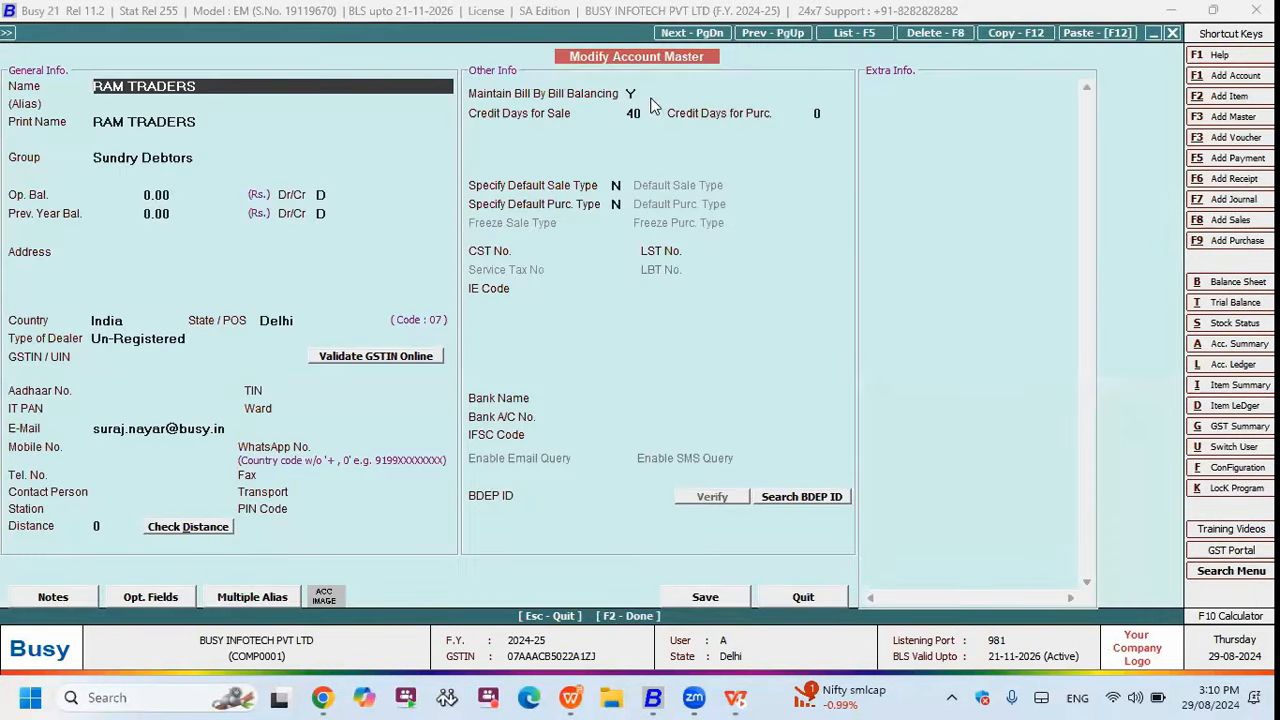
click(643, 115)
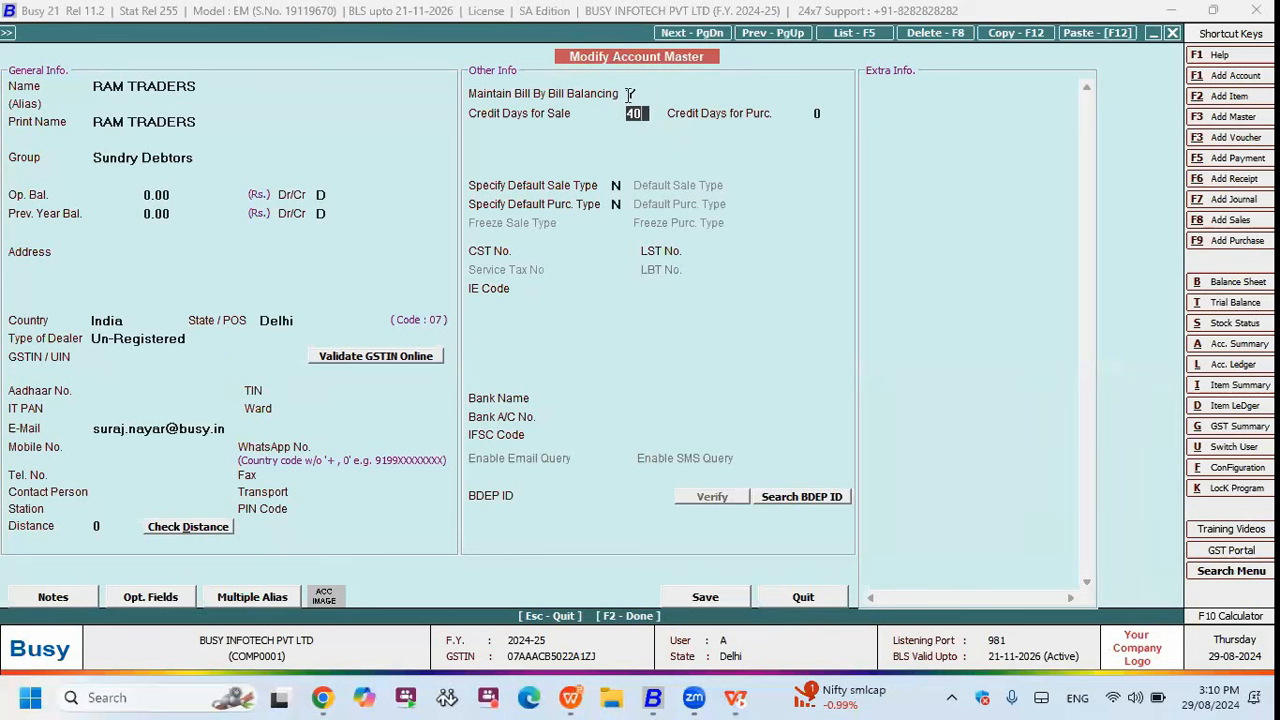
click(629, 95)
key(Escape)
key(Escape)
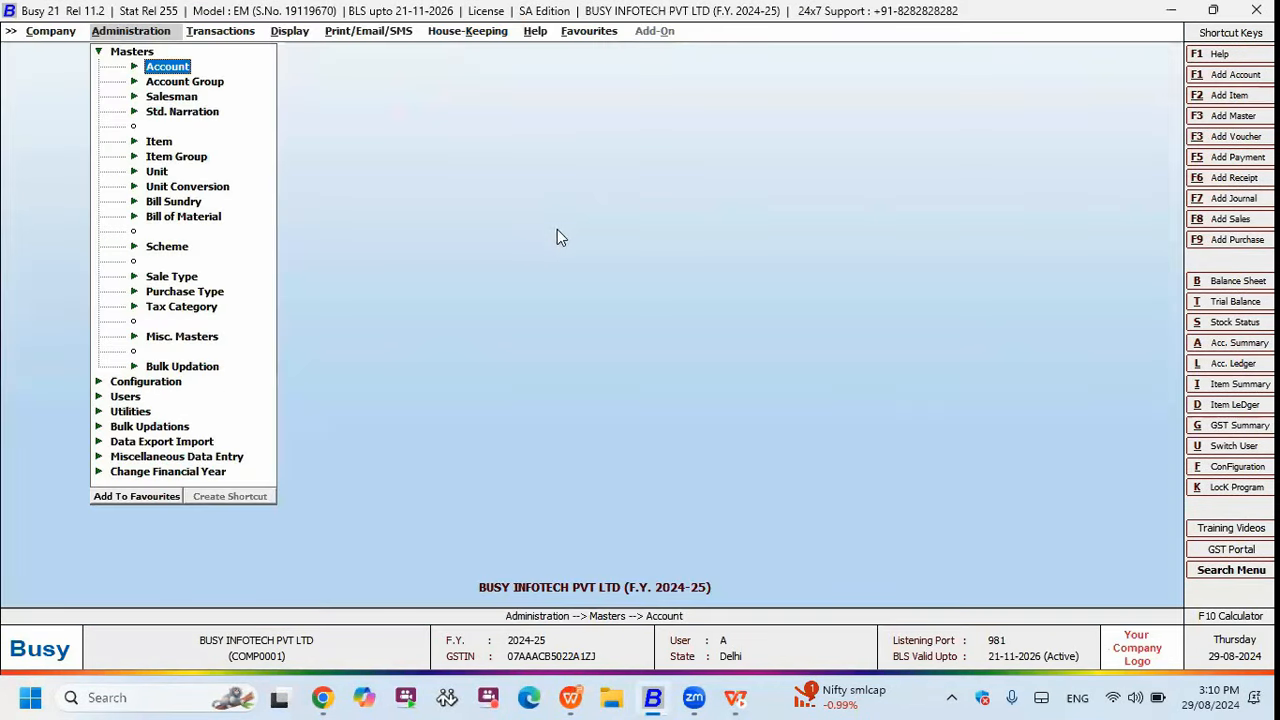
key(Escape)
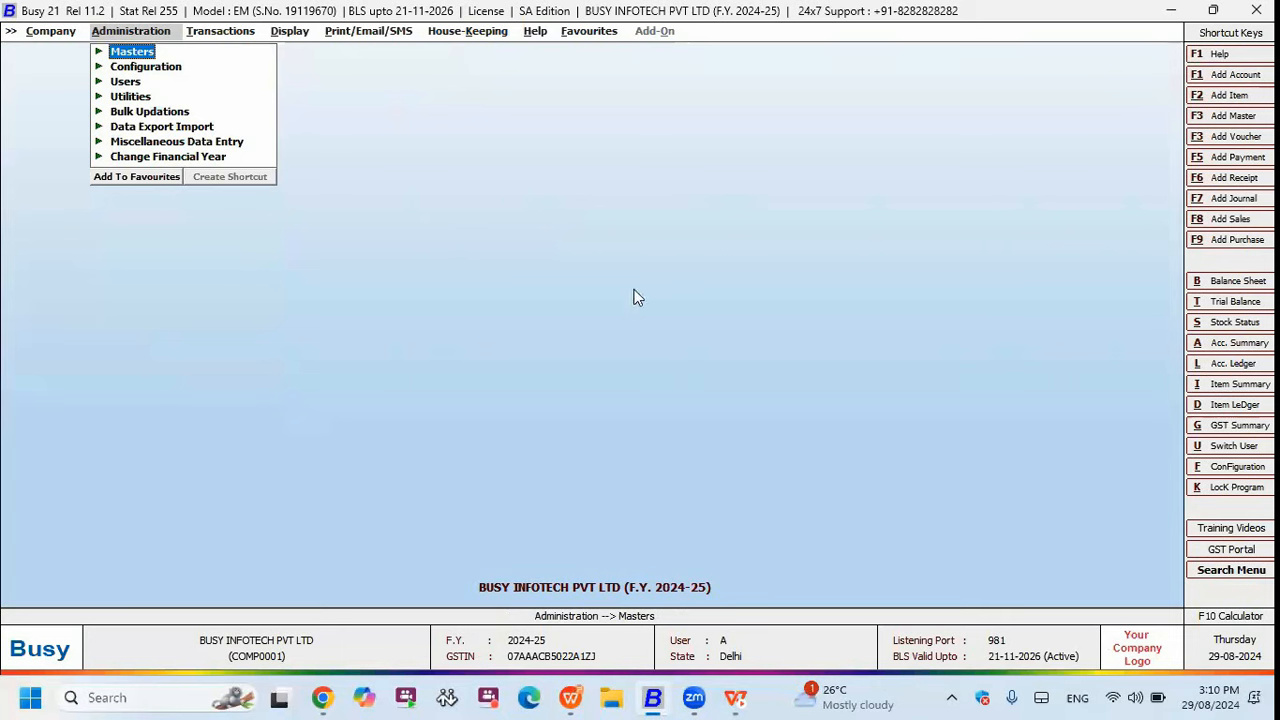
Show the desktop and locate the BusyAgent shortcut and its icon among the hidden background programs.
key(super+d)
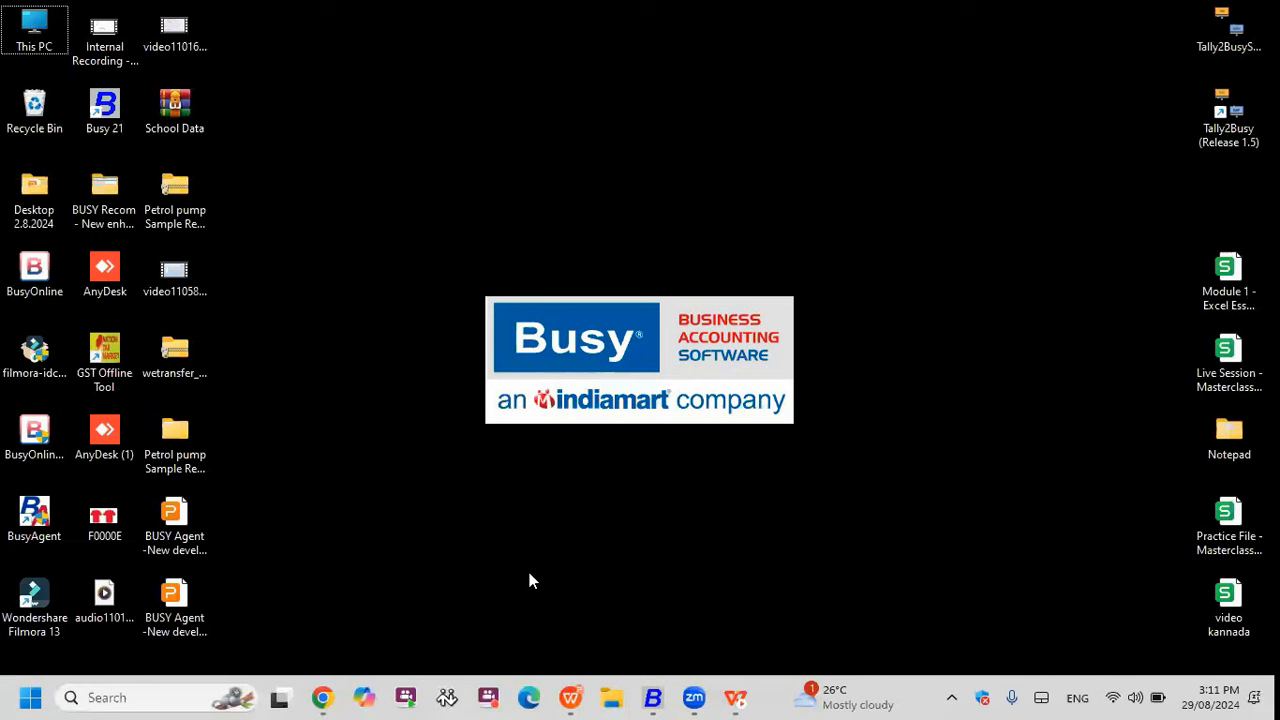
click(50, 528)
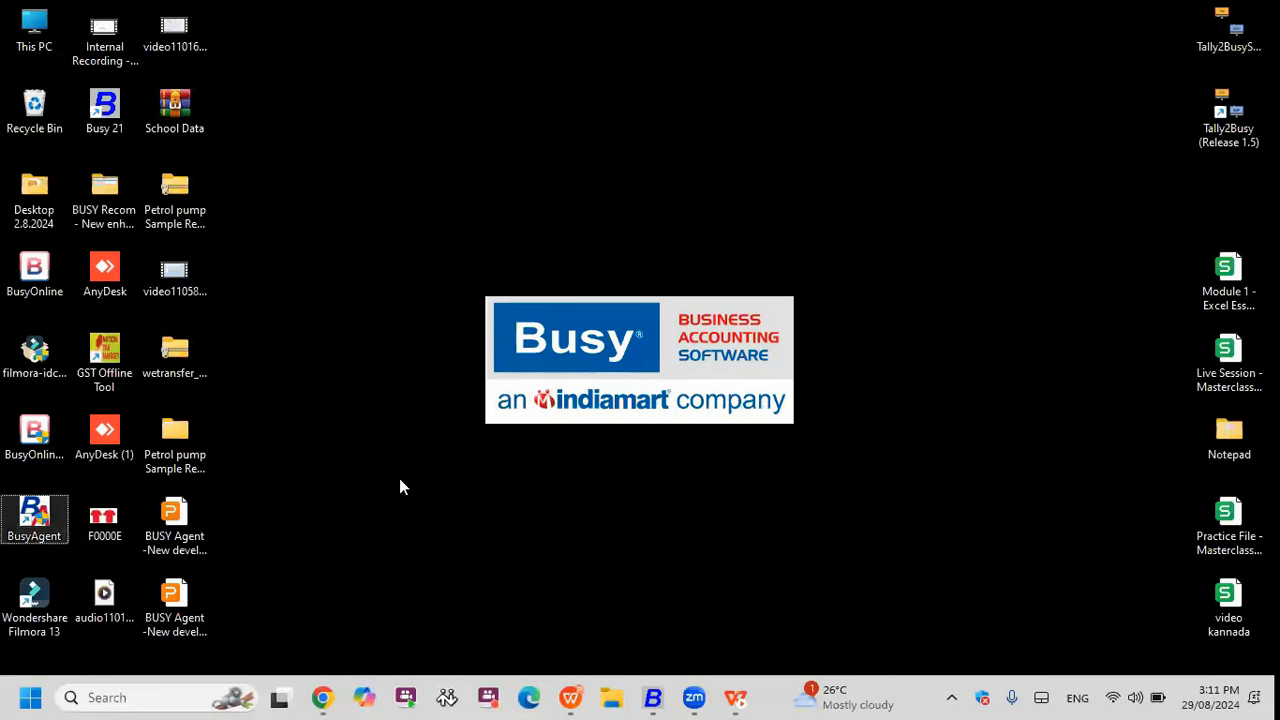
click(951, 697)
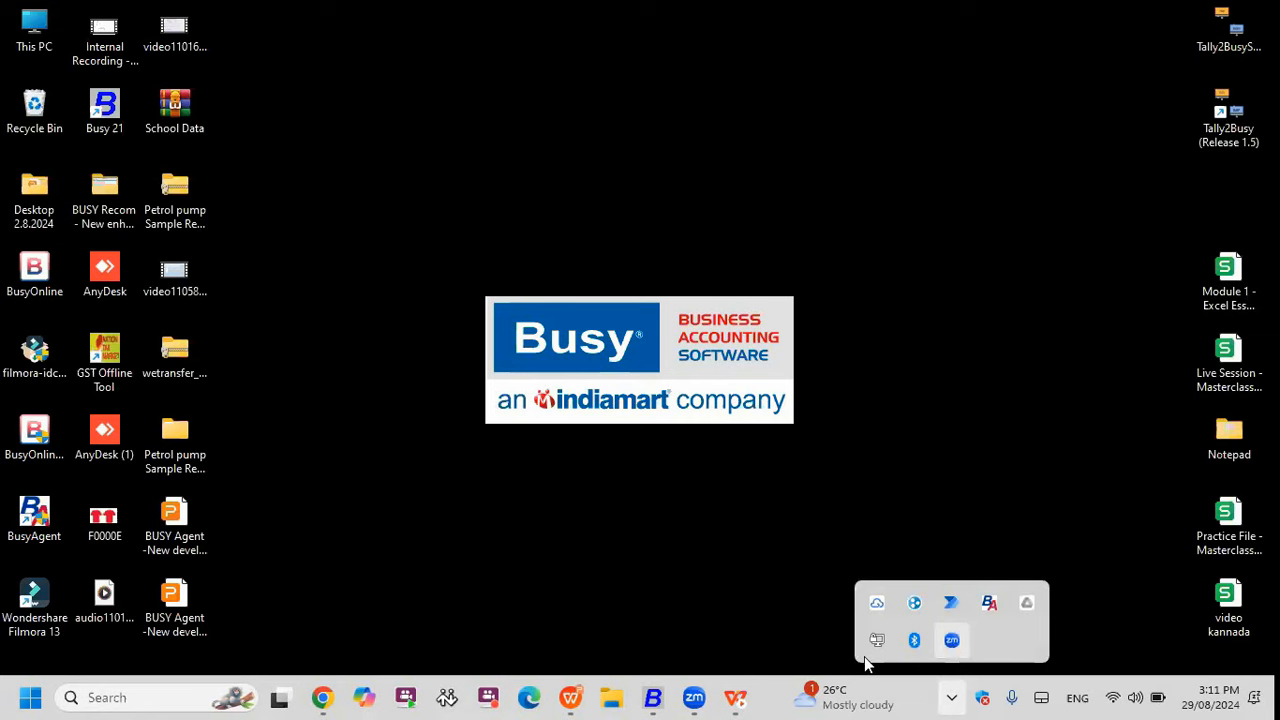
click(953, 697)
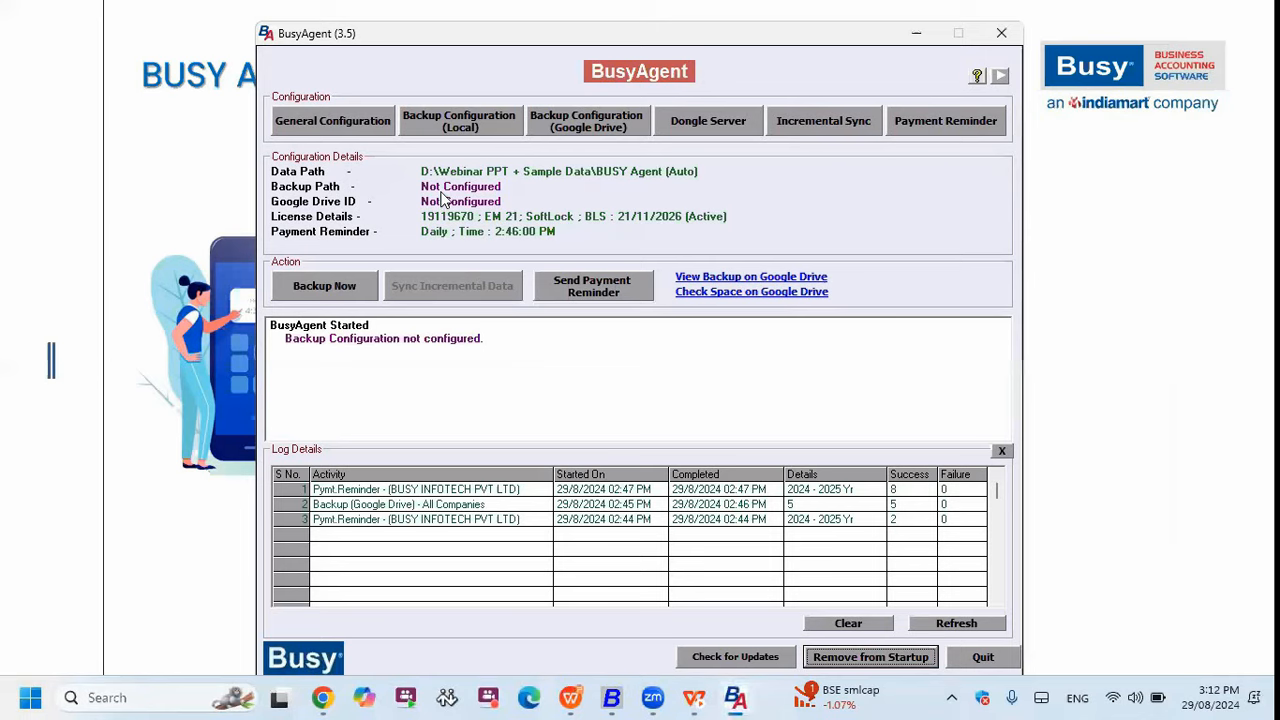
Open BusyAgent's General Configuration and compare its data directory with the one set in Busy.
click(372, 126)
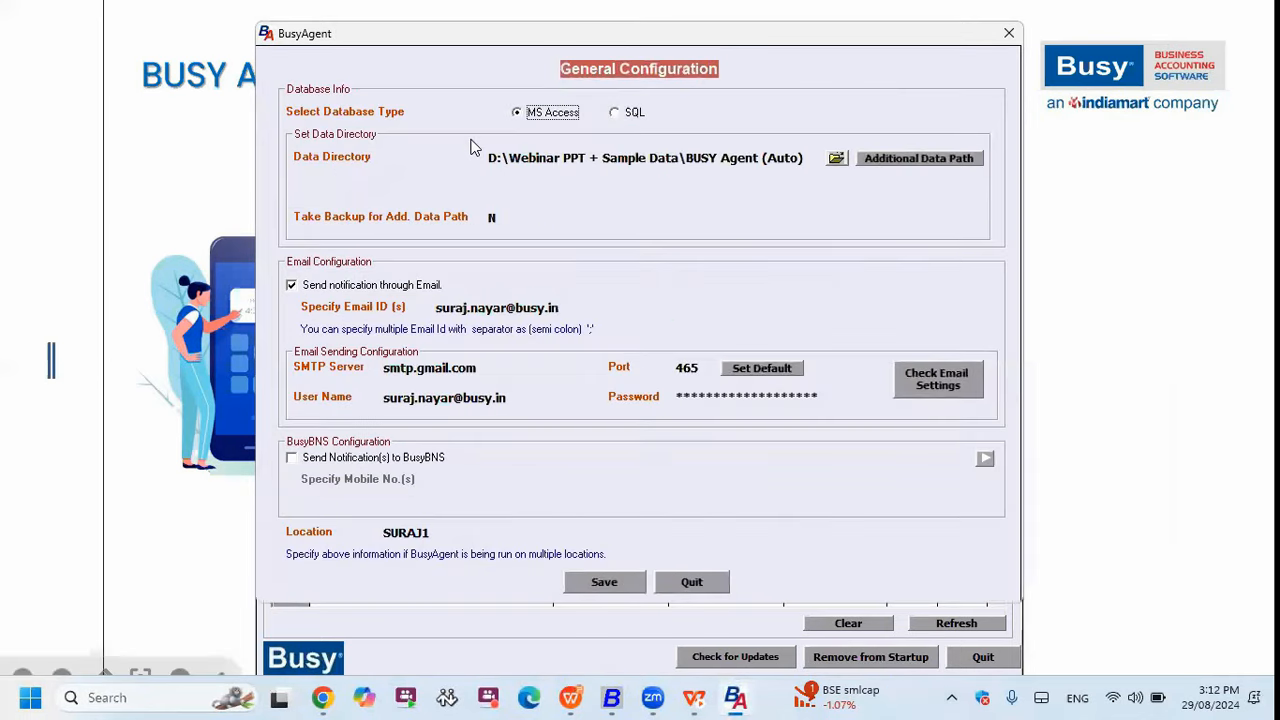
click(412, 174)
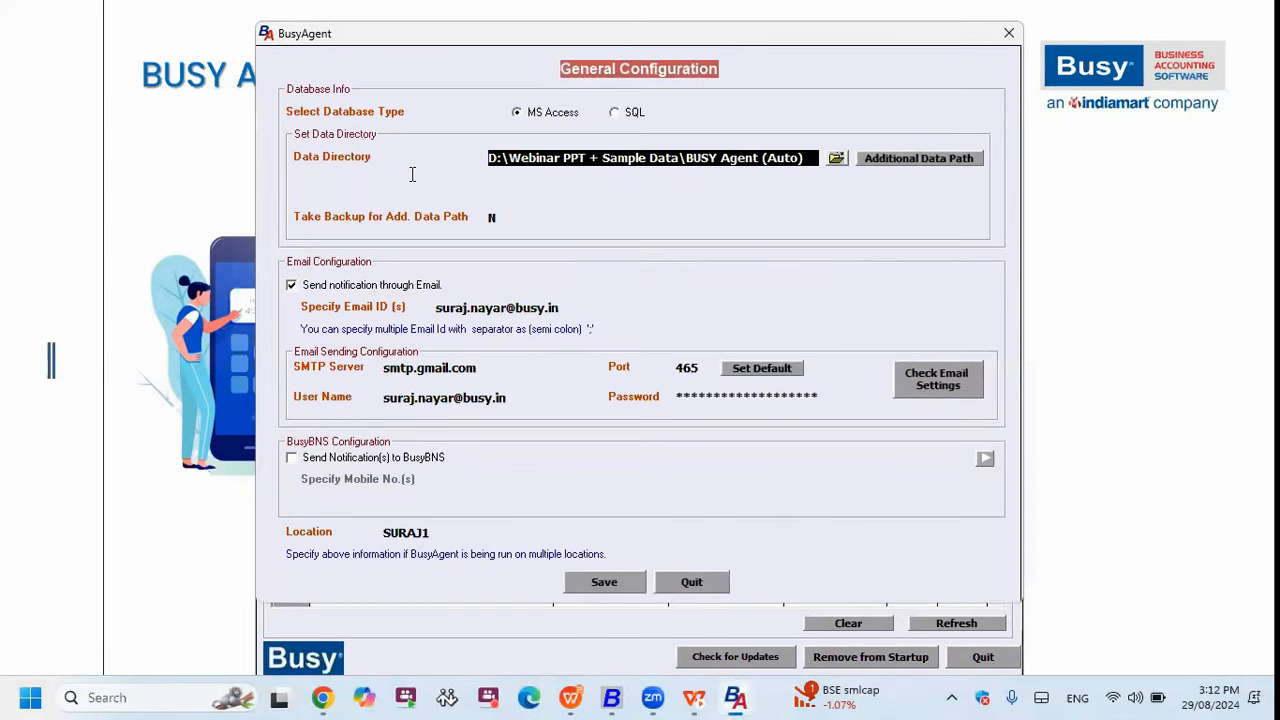
click(612, 697)
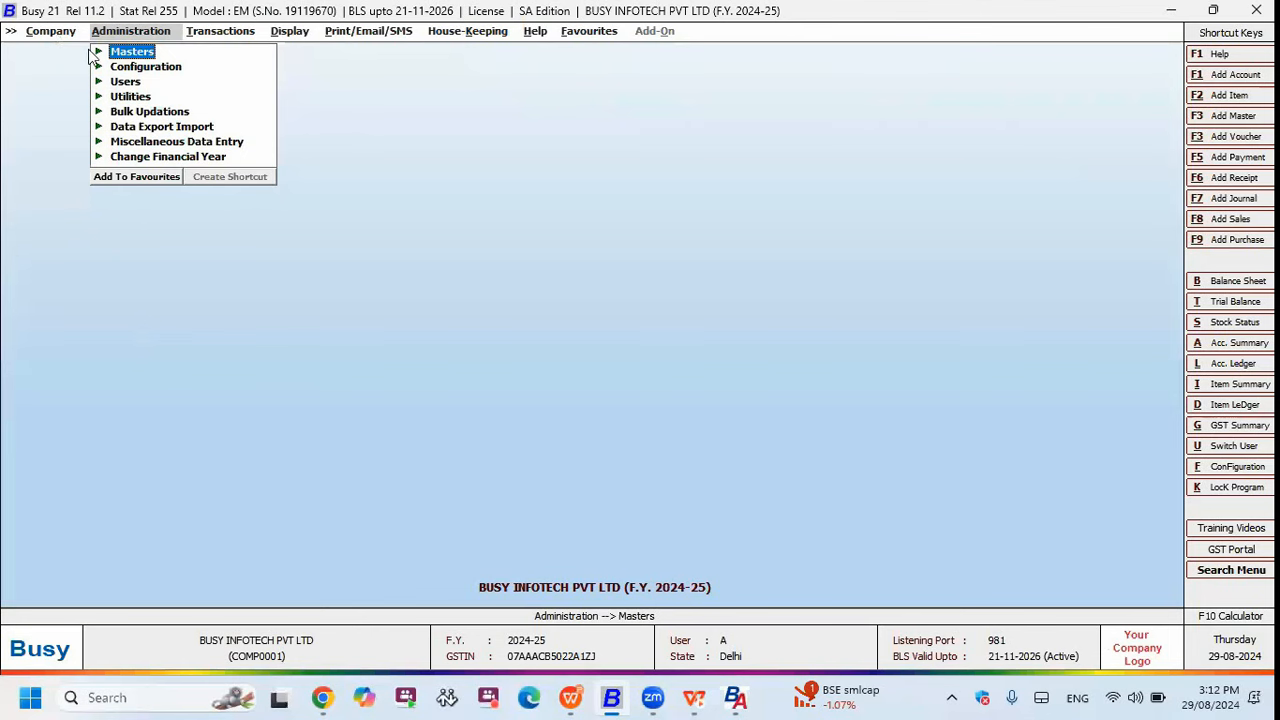
key(Left)
key(Return)
click(87, 218)
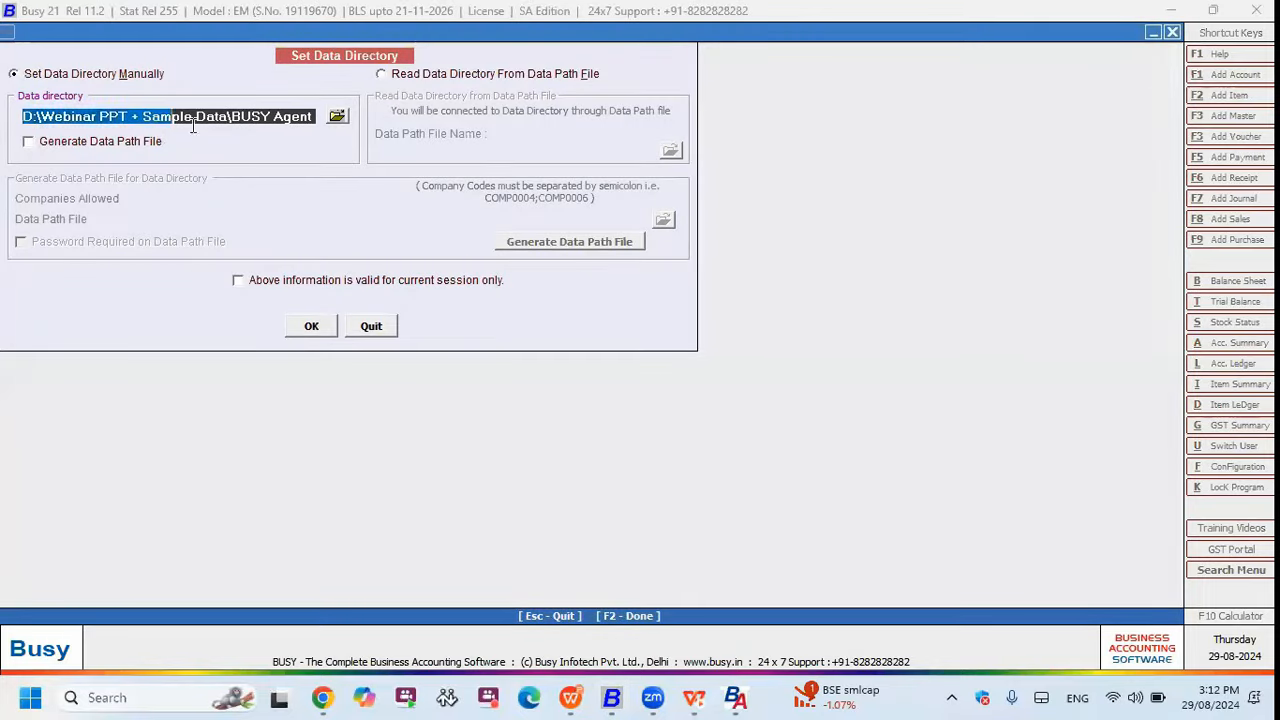
click(741, 700)
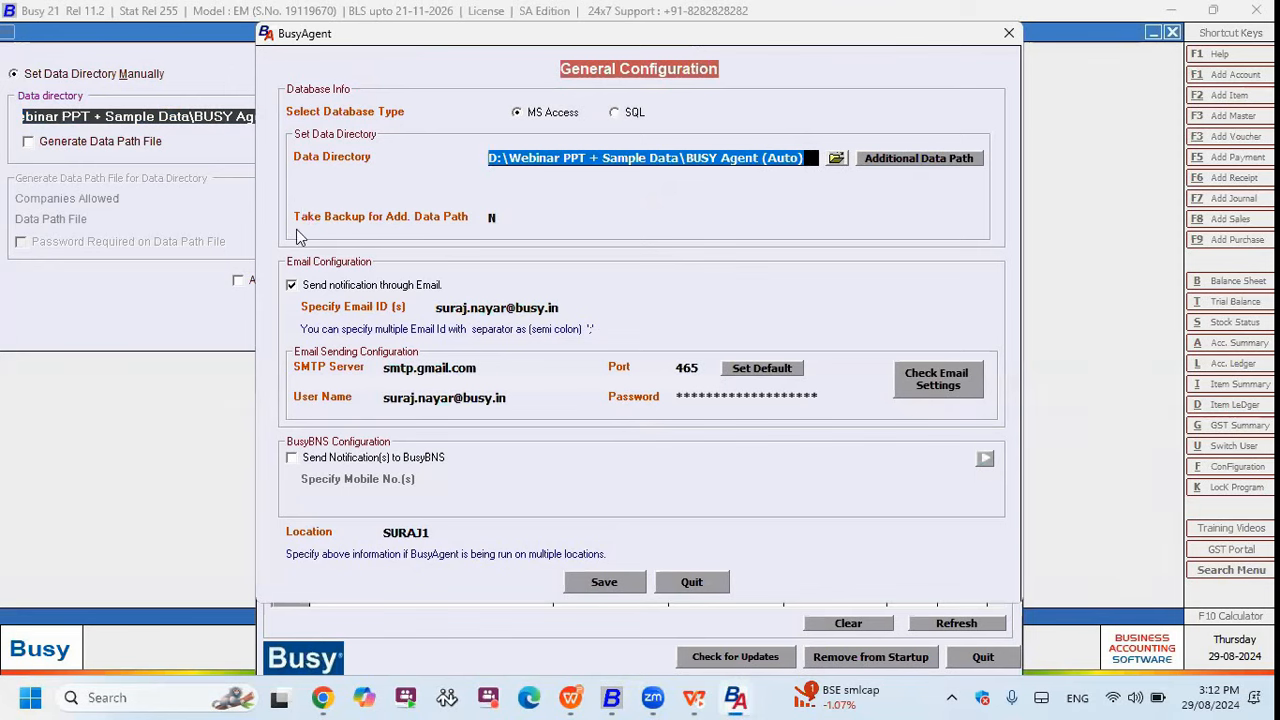
Switch the database type to SQL to inspect its server name and user name fields, and return it to MS Access.
click(538, 114)
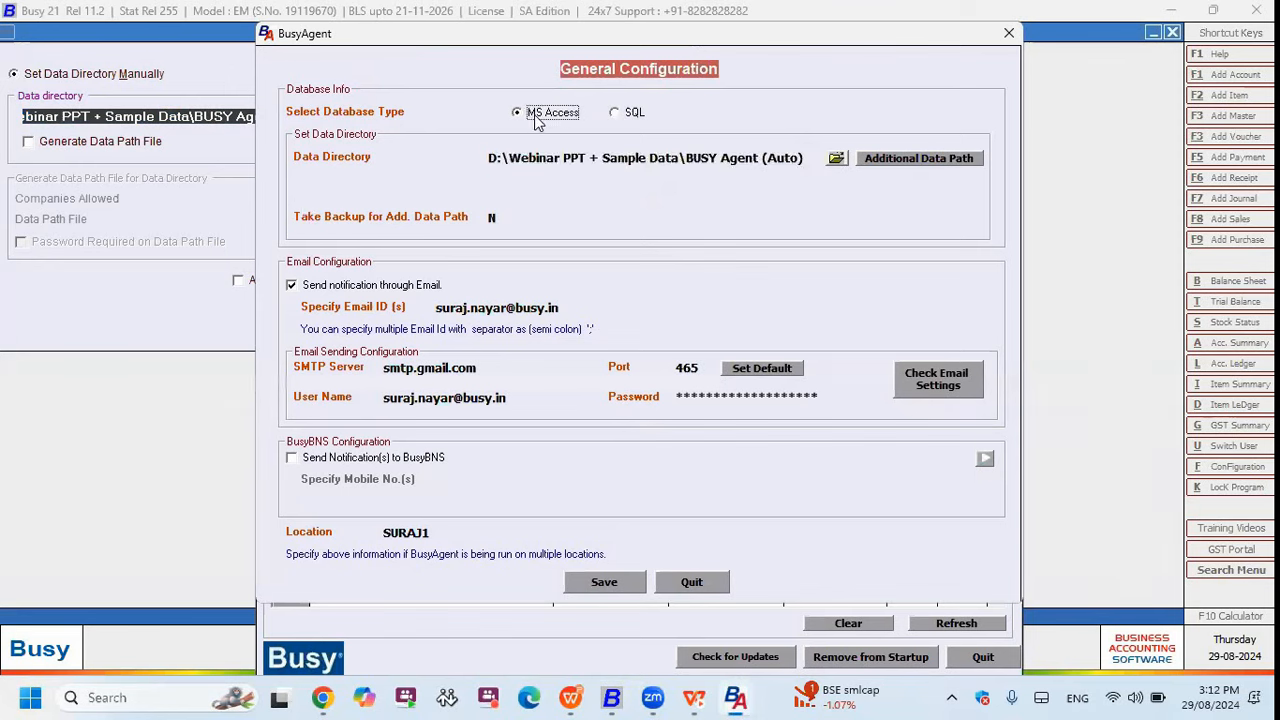
click(615, 114)
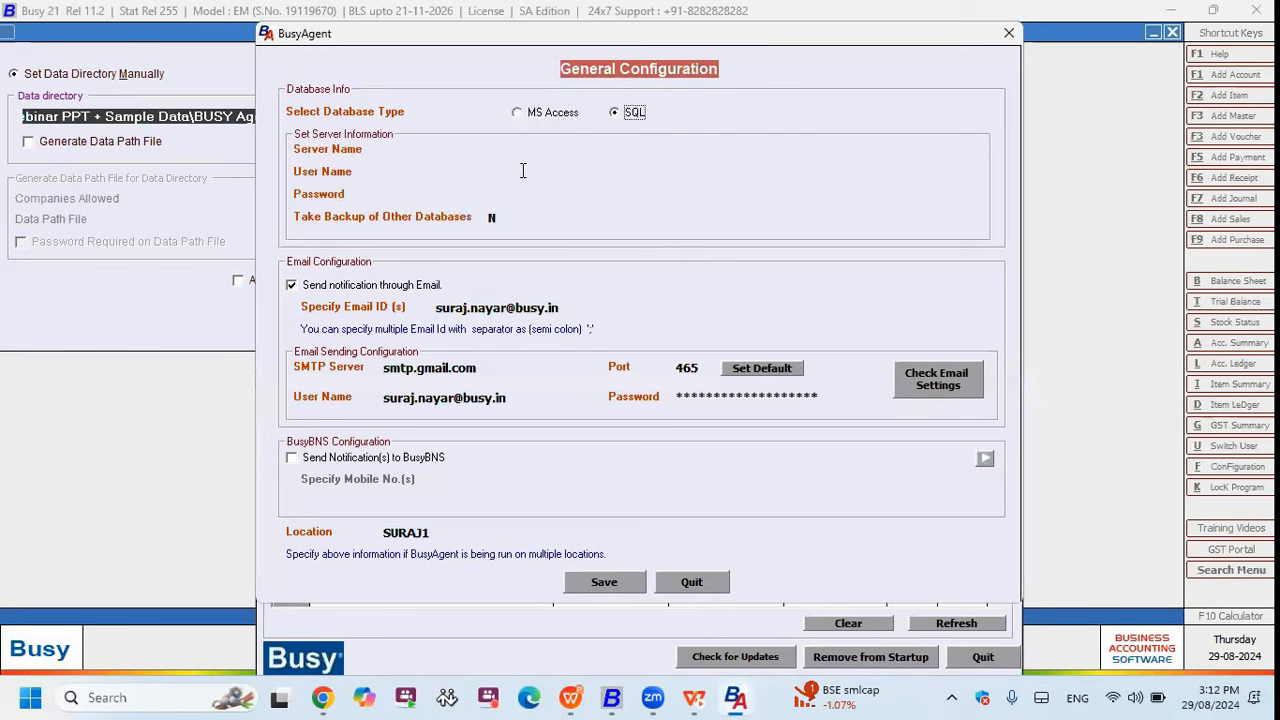
click(575, 151)
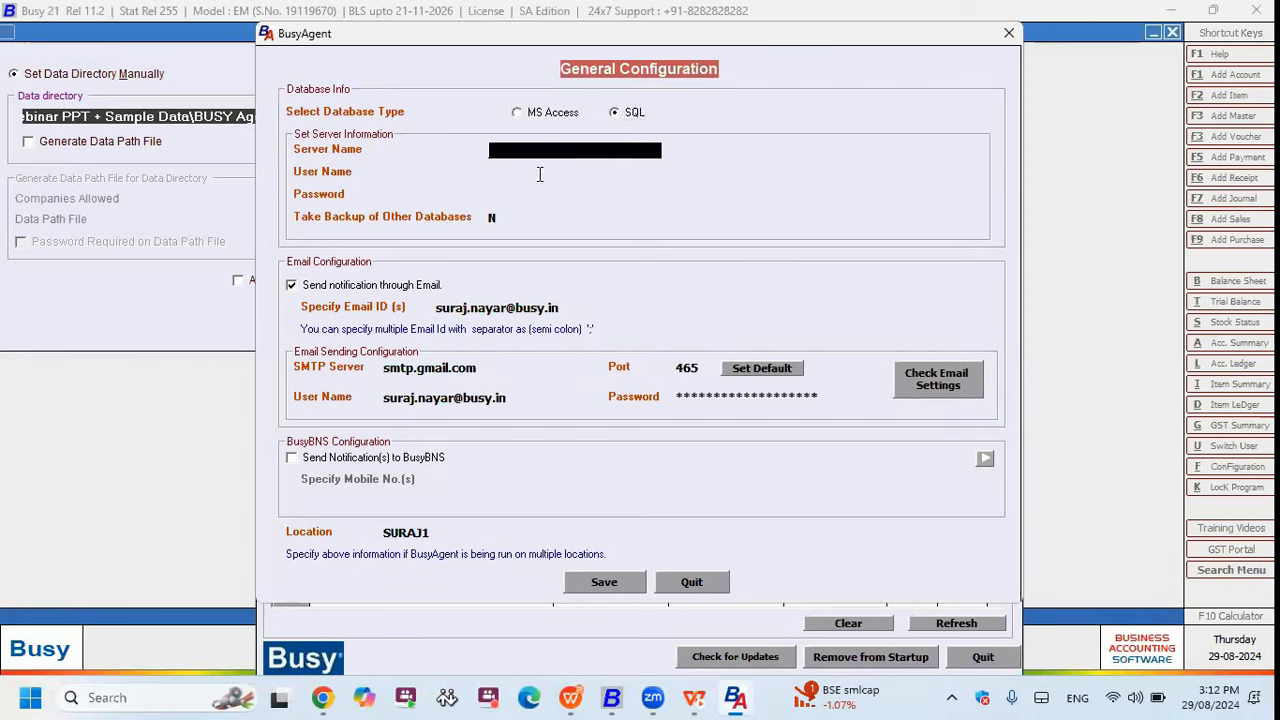
click(540, 174)
click(717, 314)
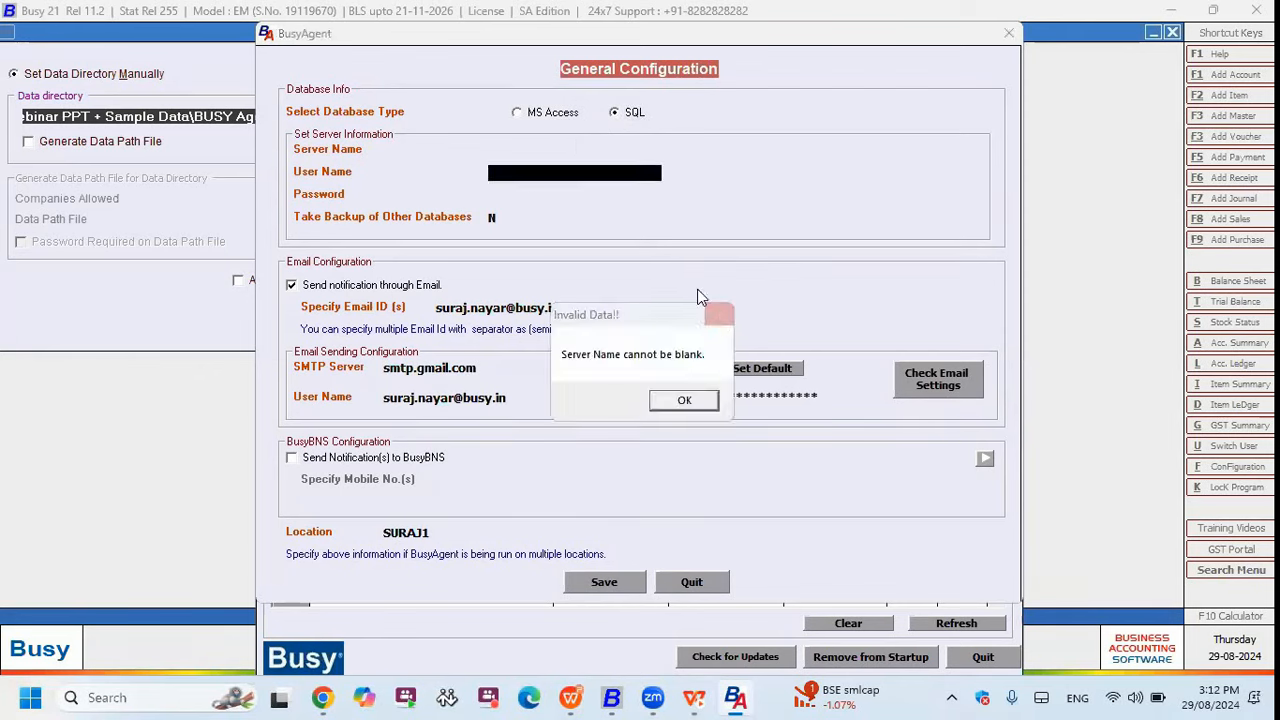
click(548, 114)
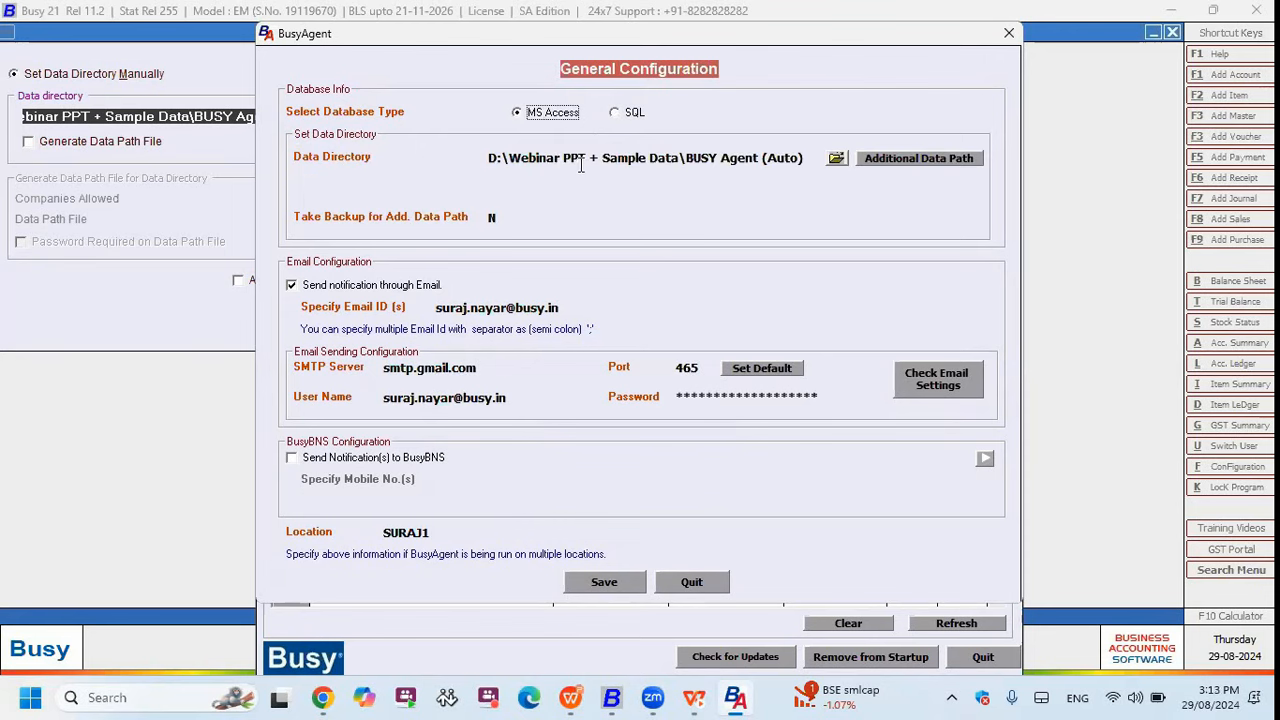
Review the MS Access data directory, the email notification option and the notification email ID field.
click(797, 158)
drag(810, 158, 484, 158)
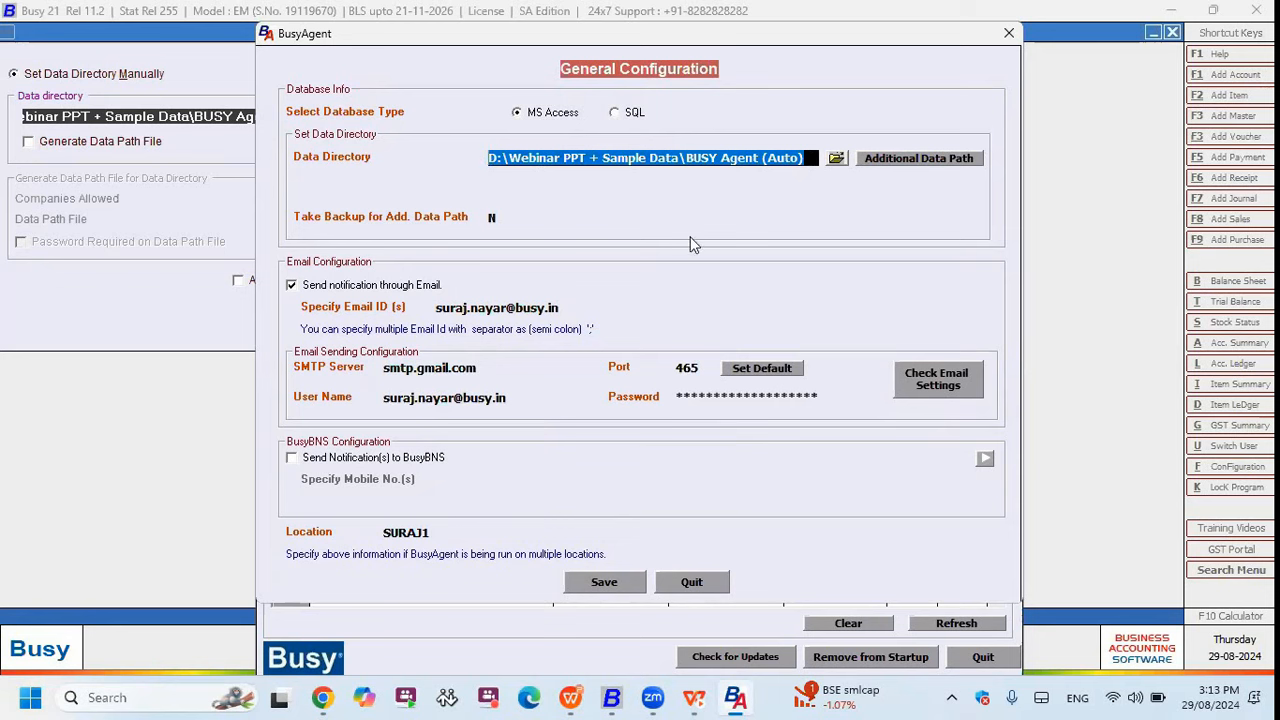
click(500, 309)
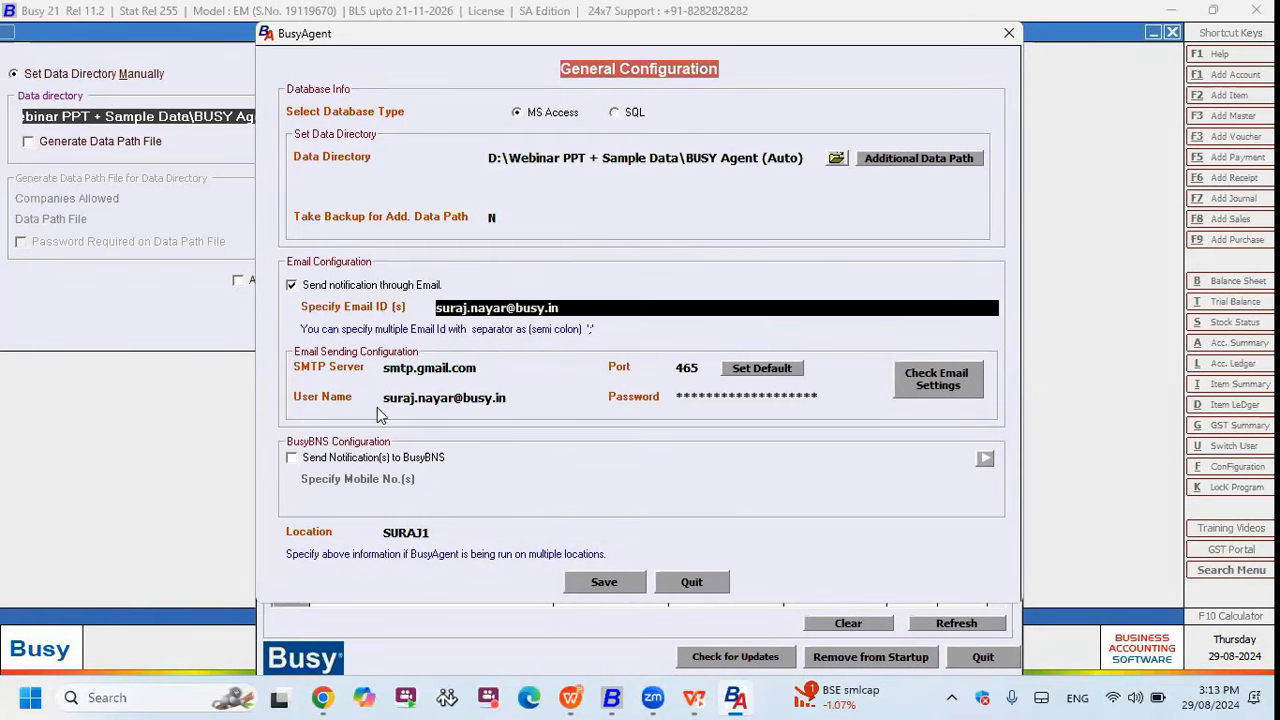
click(350, 290)
click(357, 290)
key(Tab)
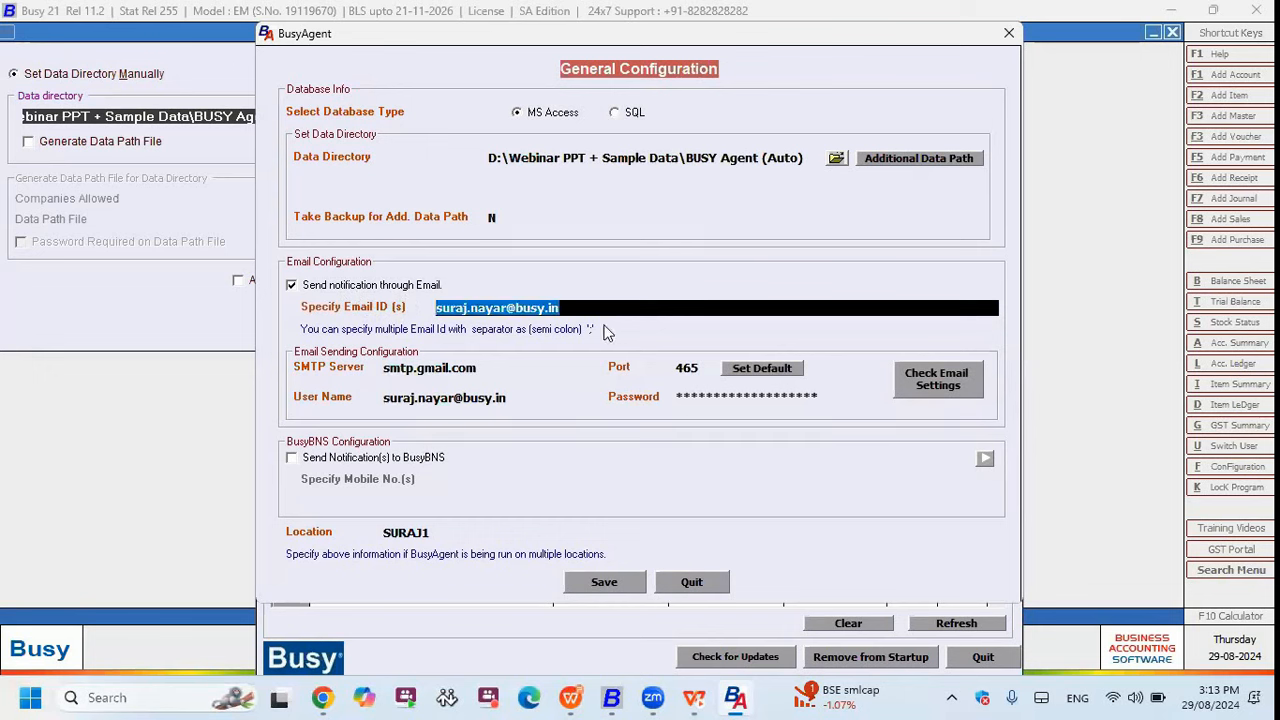
Review the SMTP server, port, user name and password fields of the email sending configuration.
click(483, 366)
drag(483, 366, 337, 393)
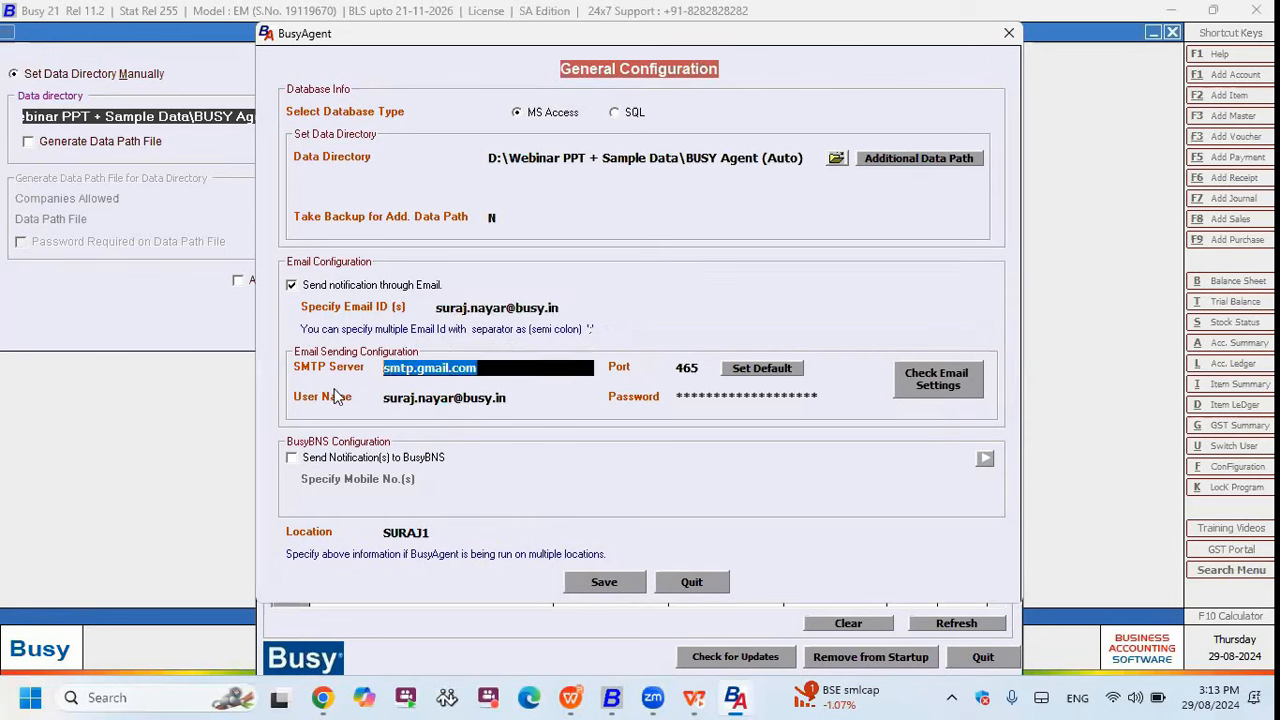
click(418, 375)
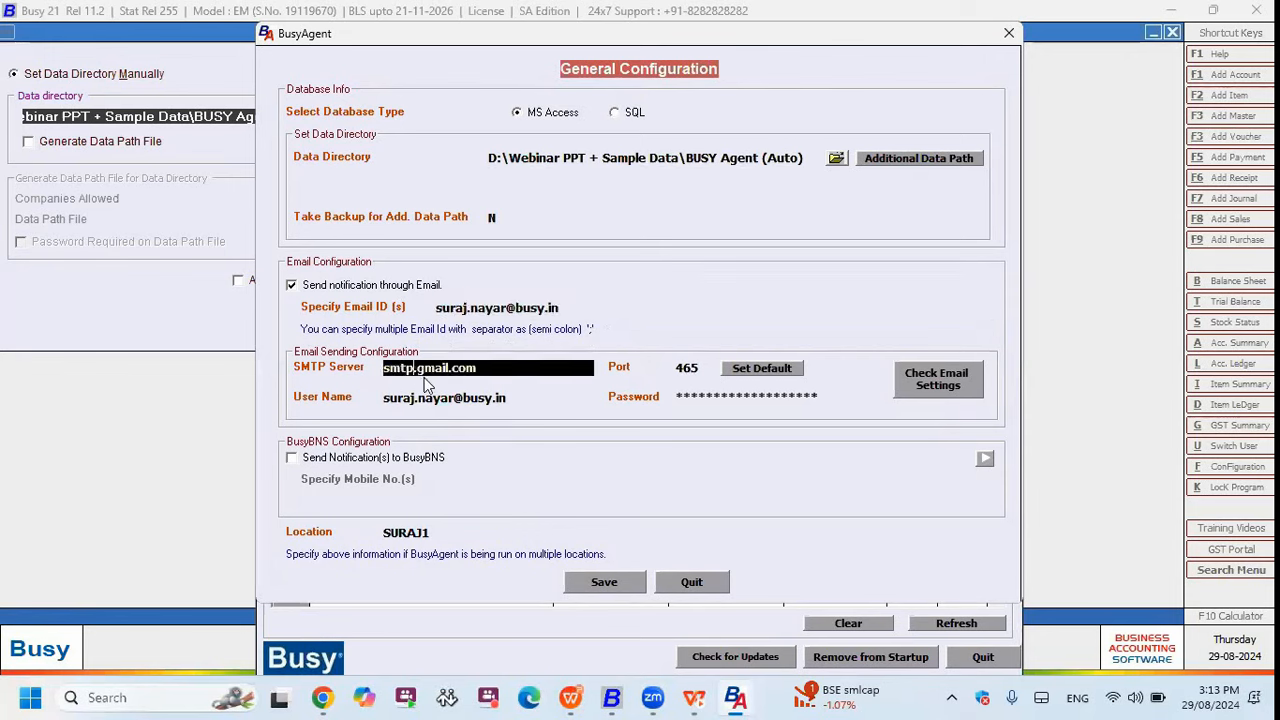
key(Tab)
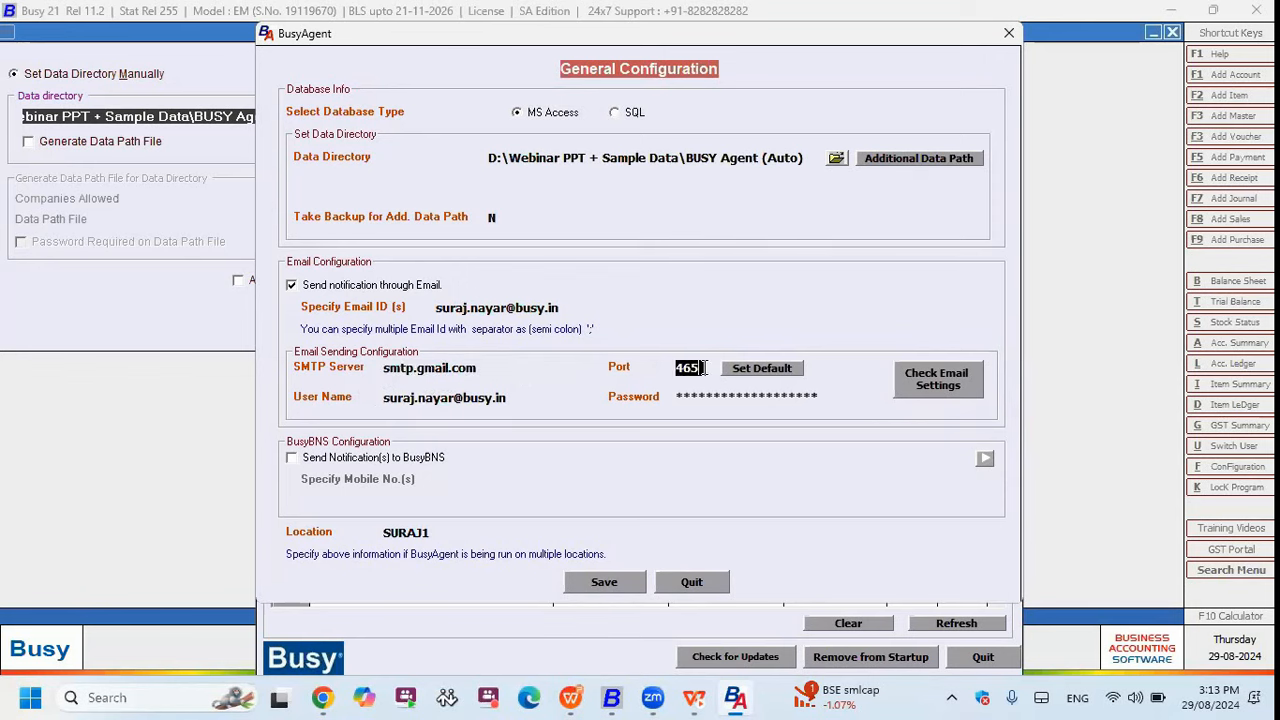
double_click(674, 369)
key(Tab)
double_click(423, 399)
click(536, 397)
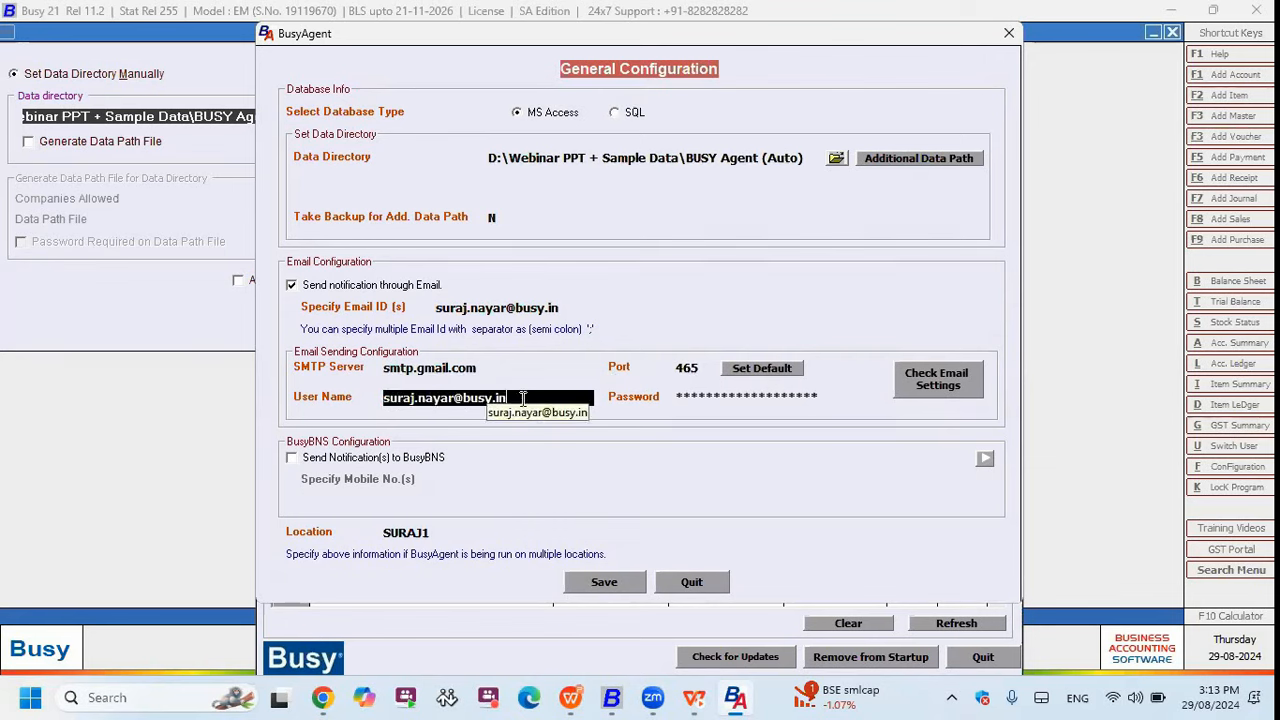
drag(530, 398, 375, 402)
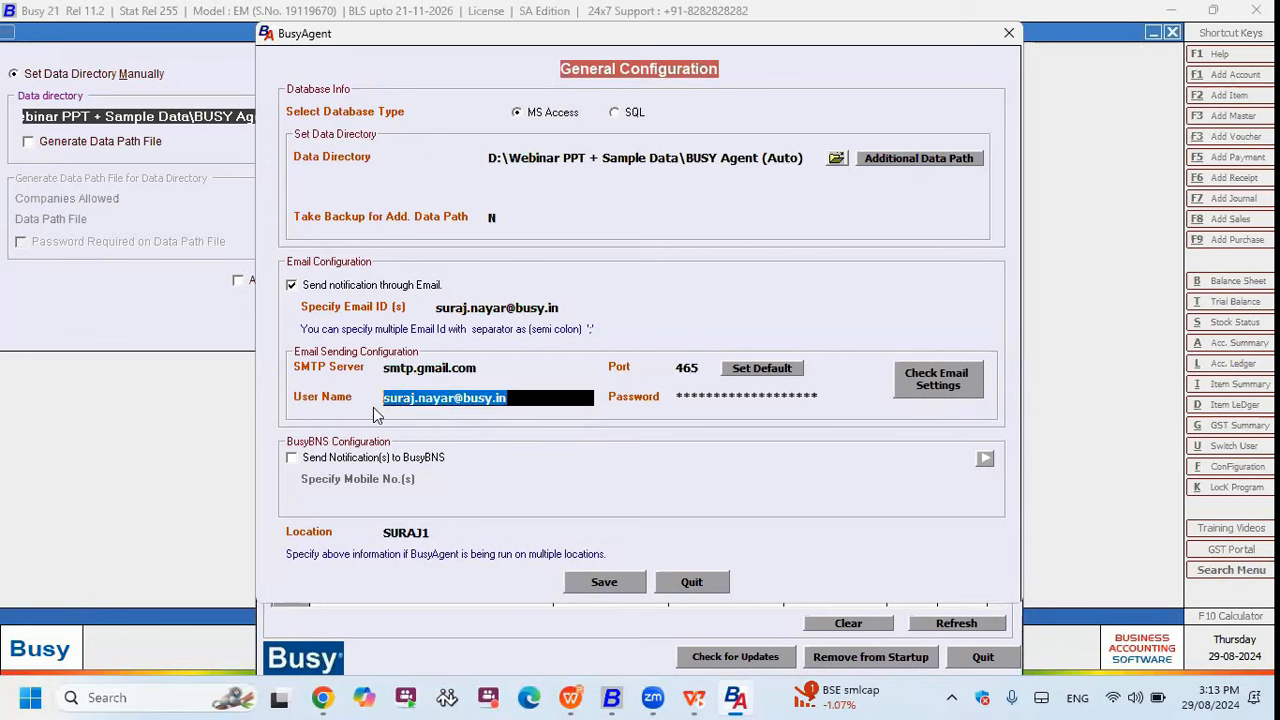
click(723, 396)
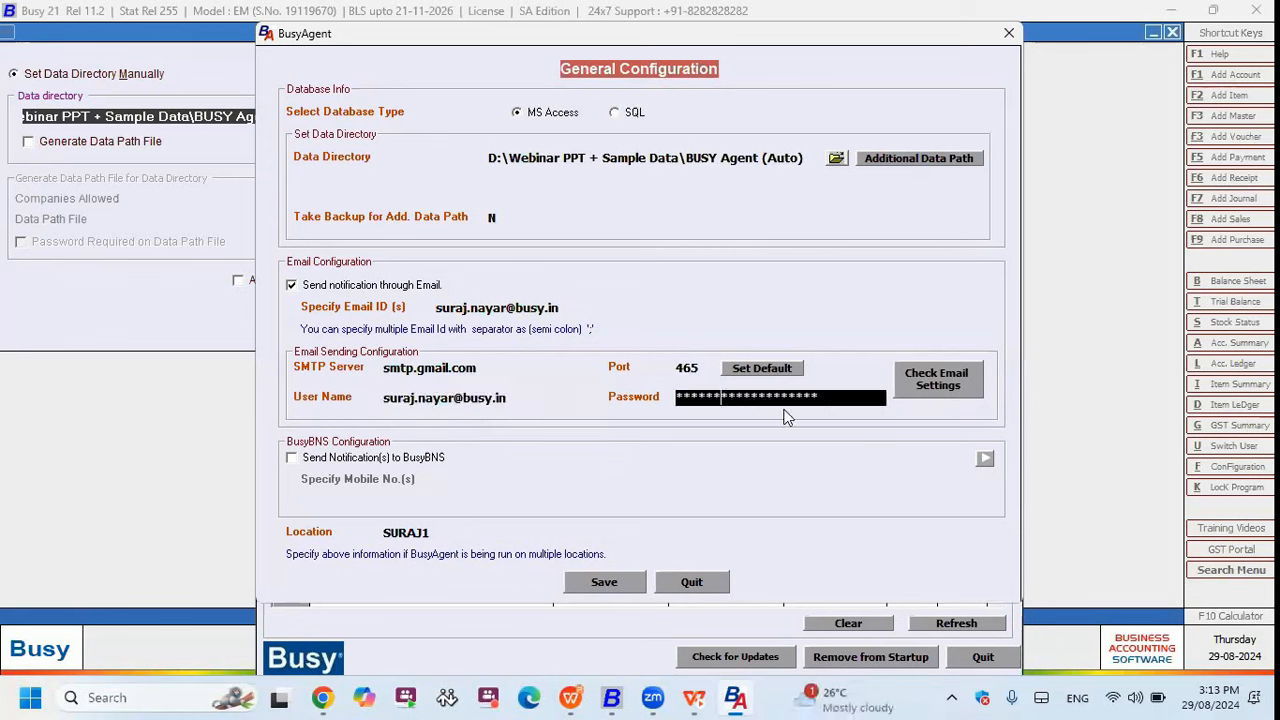
drag(818, 397, 679, 397)
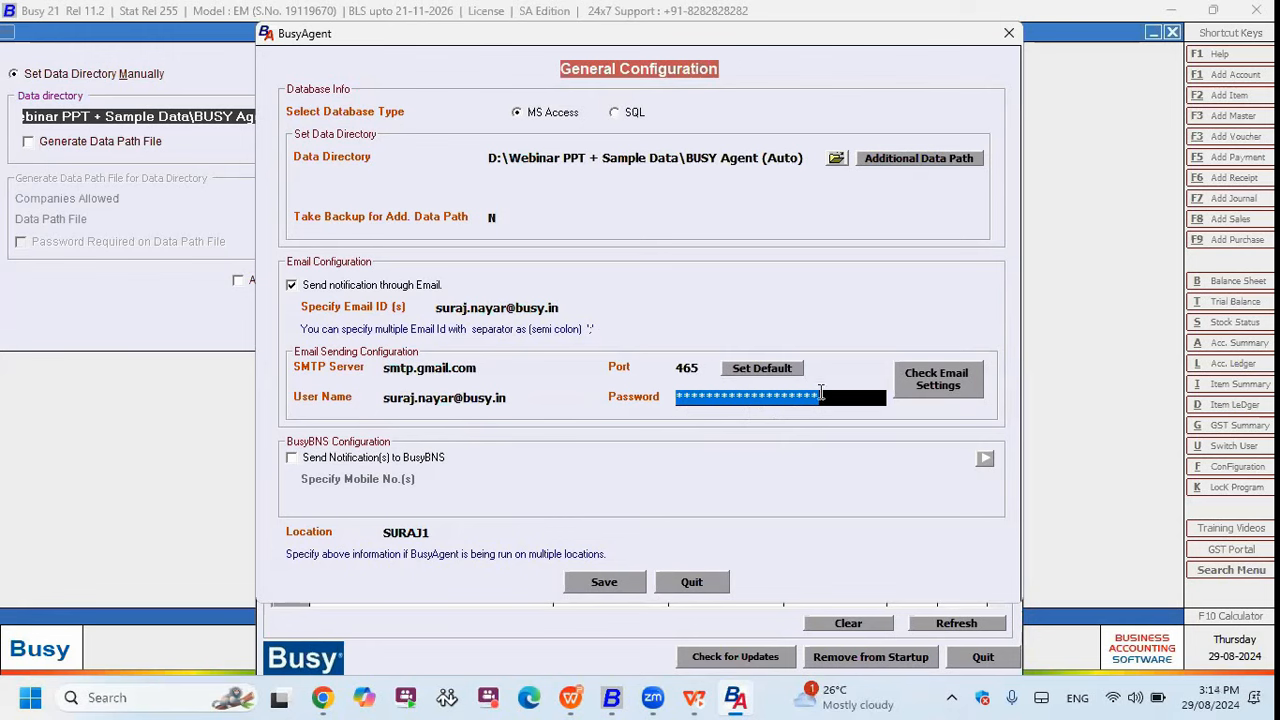
click(838, 396)
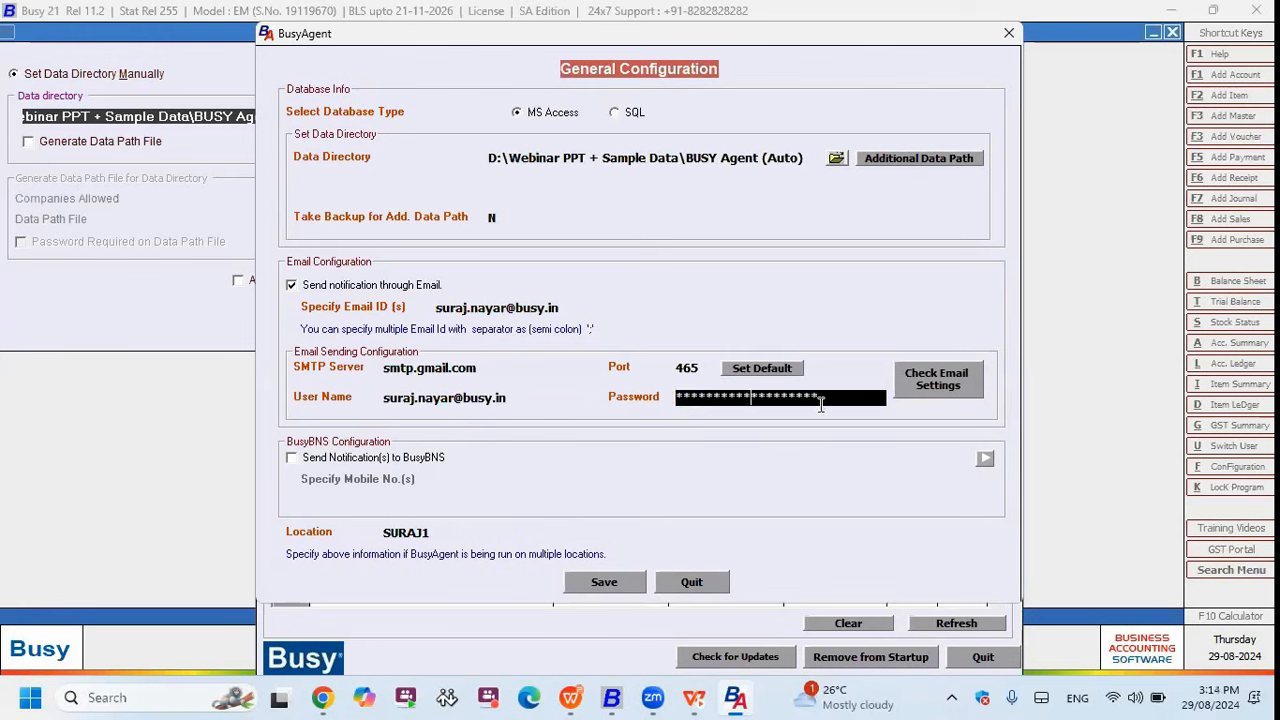
Switch to Chrome and open the Google Account page from the Gmail inbox.
click(336, 697)
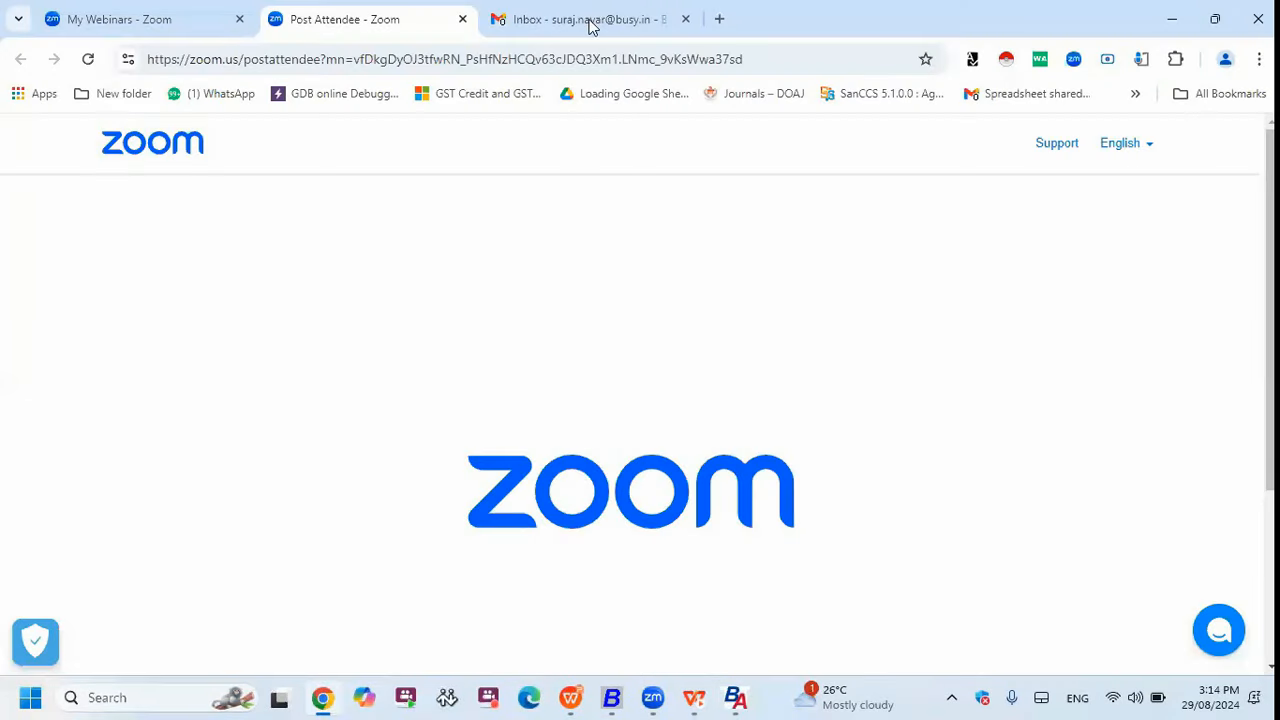
key(ctrl+Tab)
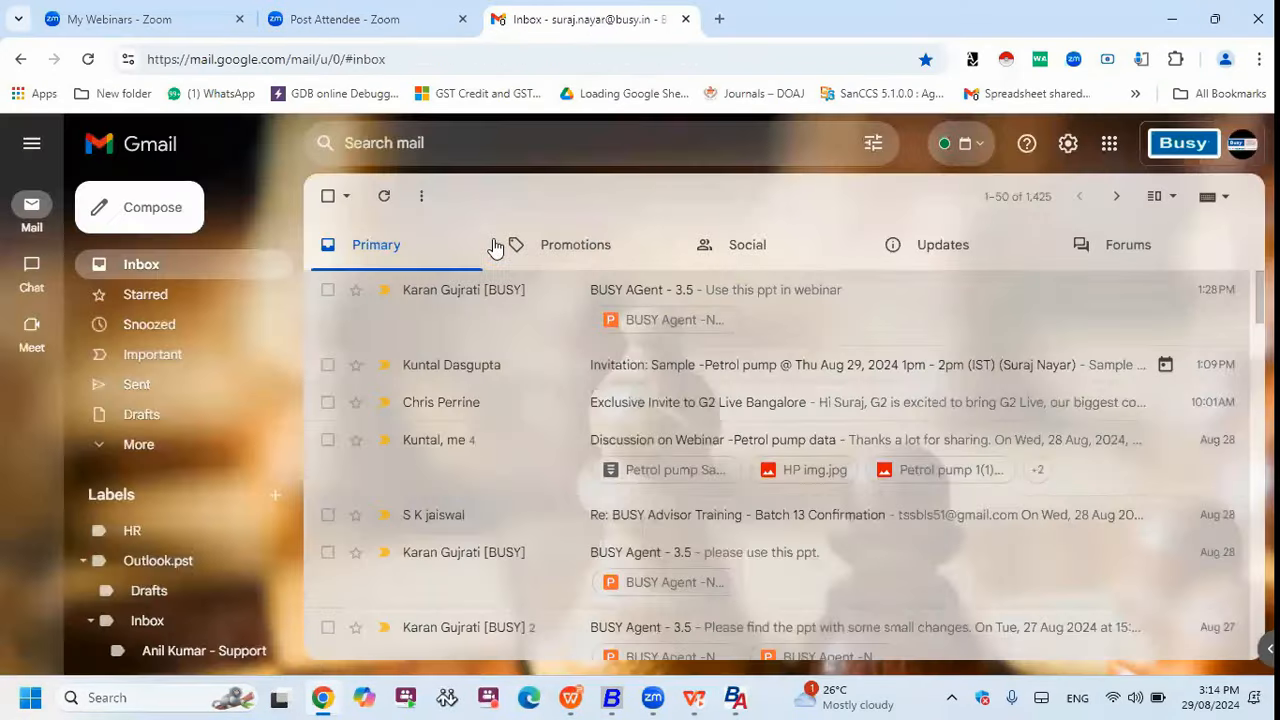
click(1109, 150)
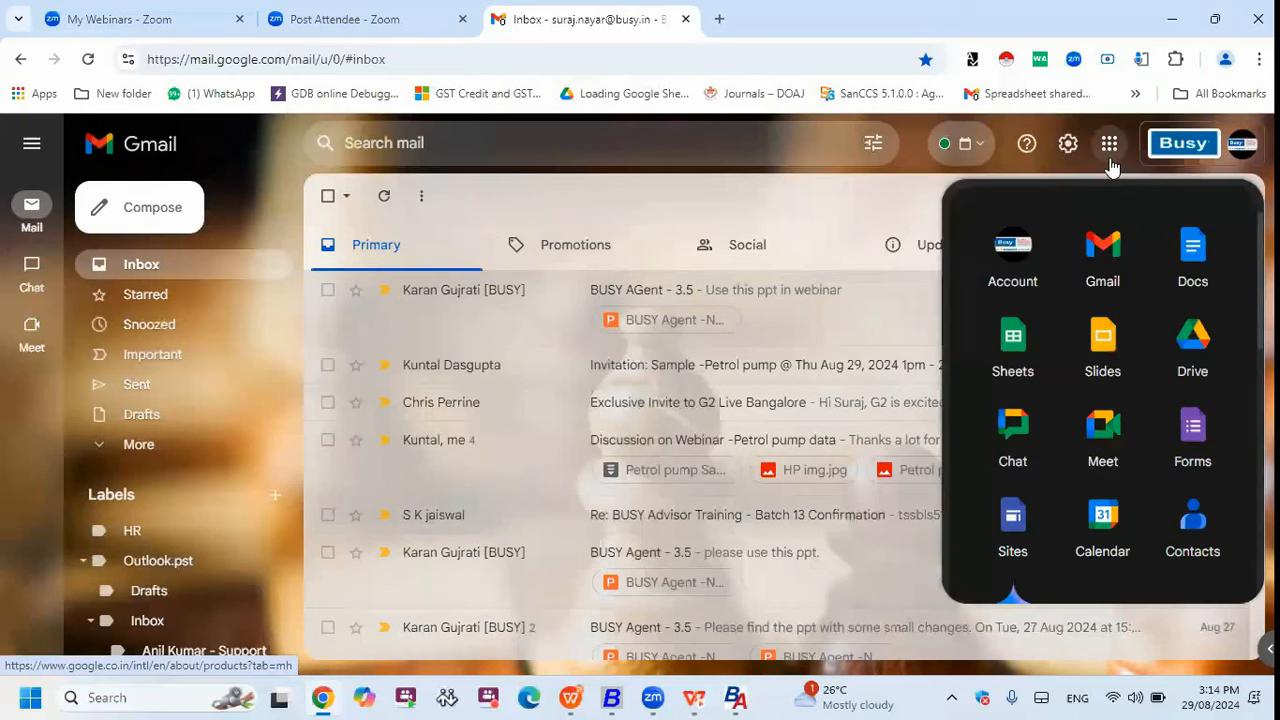
click(1023, 252)
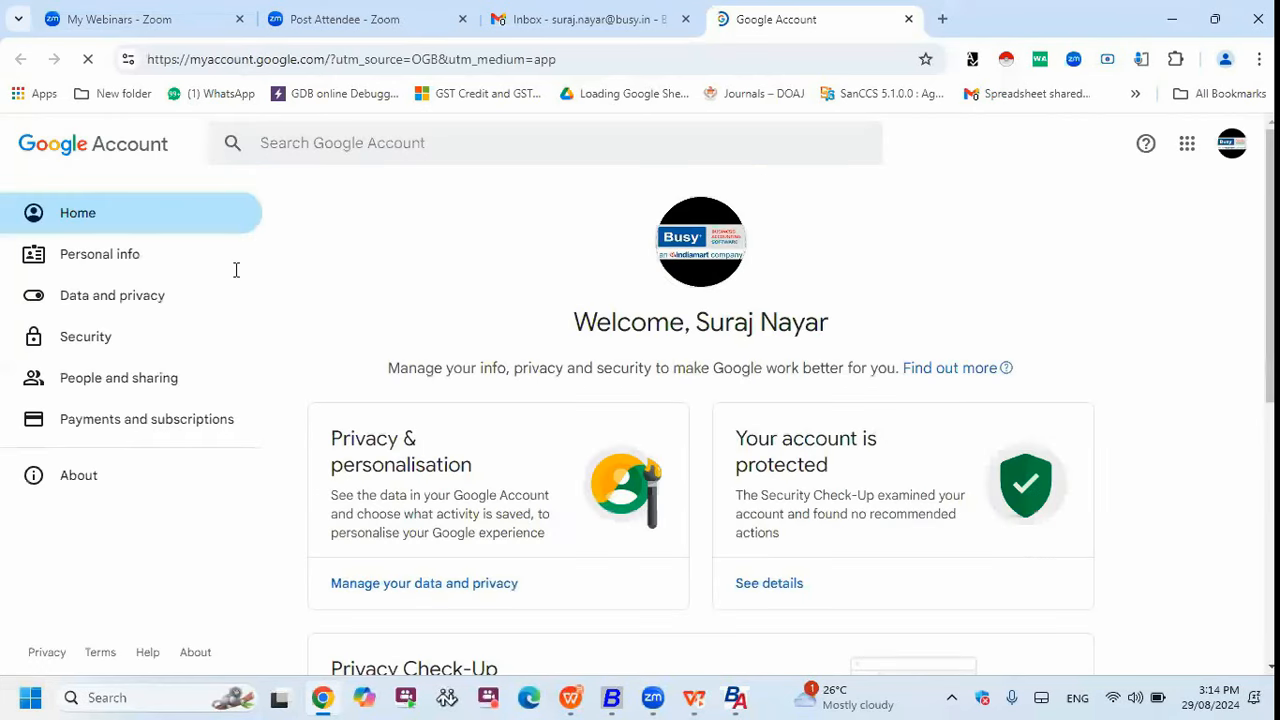
Find App passwords in the Google Account and enter the account password to verify access to it.
click(288, 144)
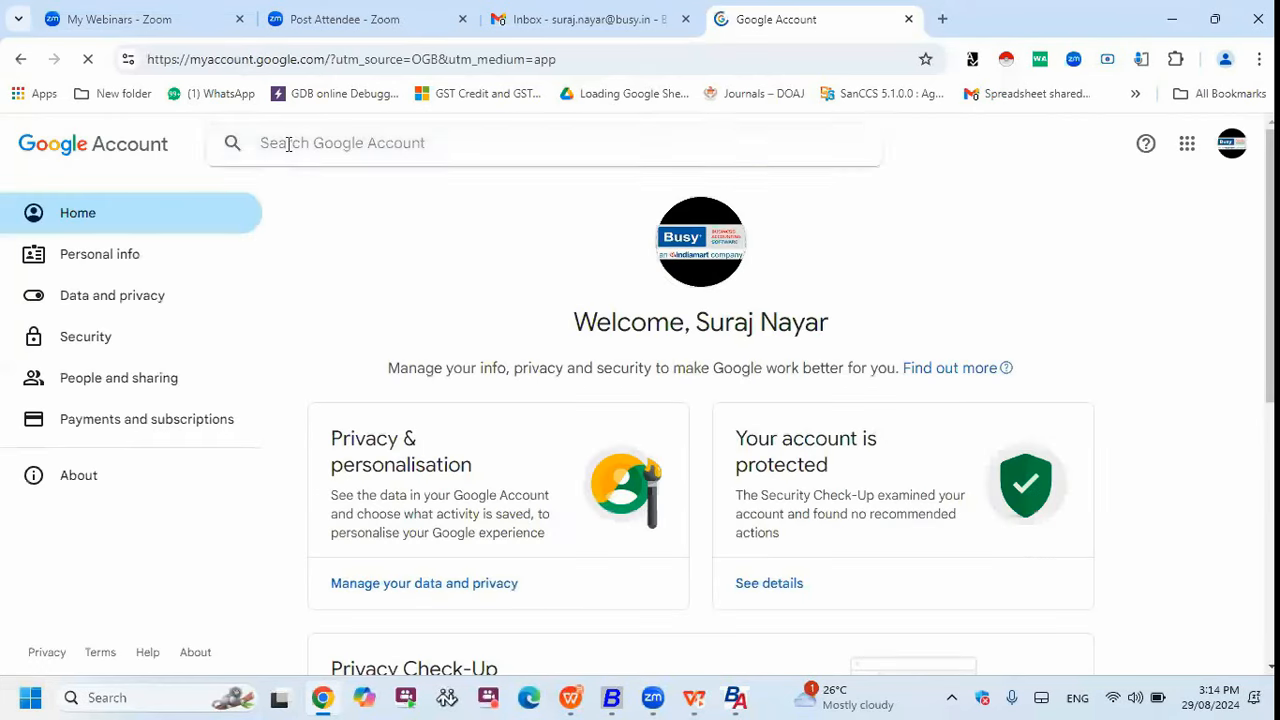
text(app passw)
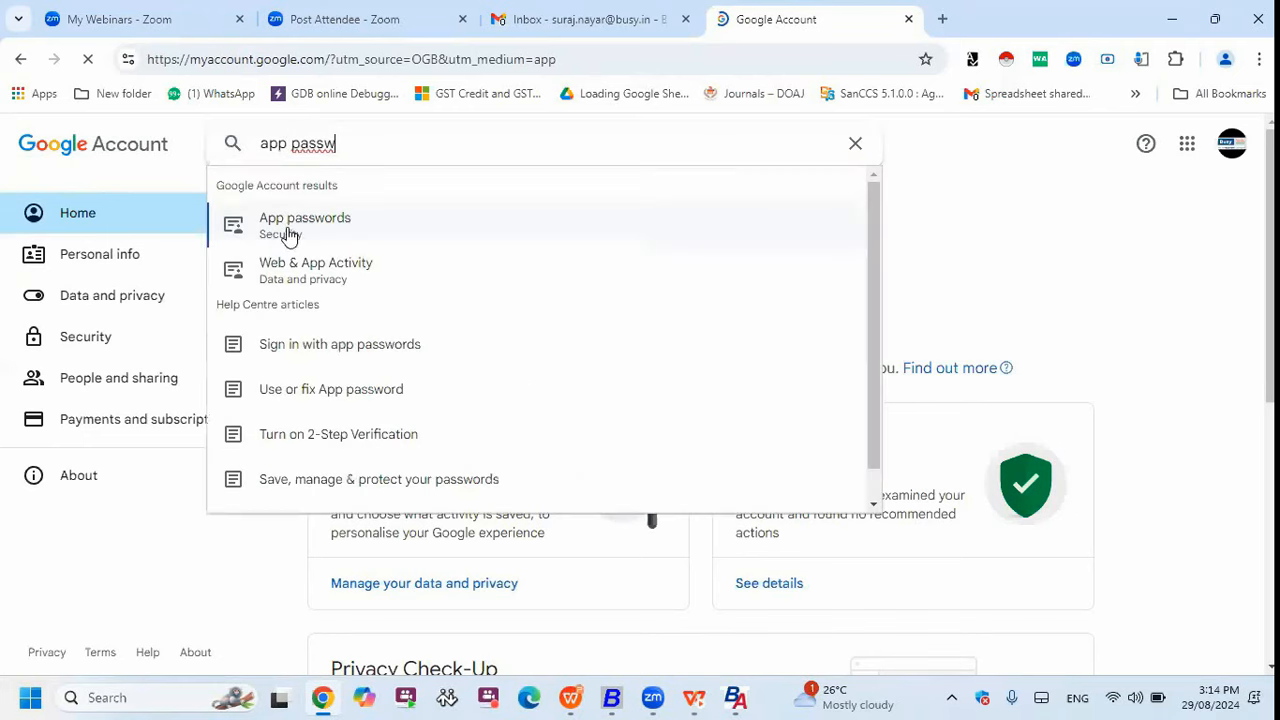
key(Return)
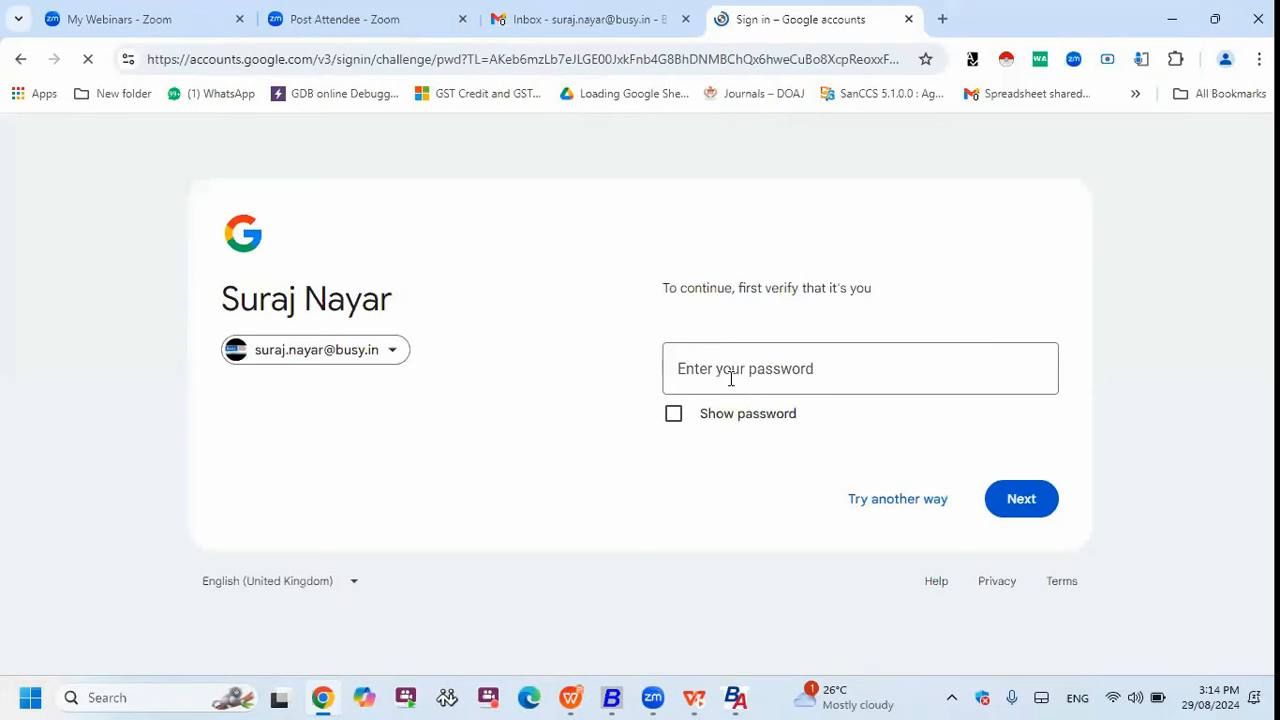
click(730, 376)
text(••••)
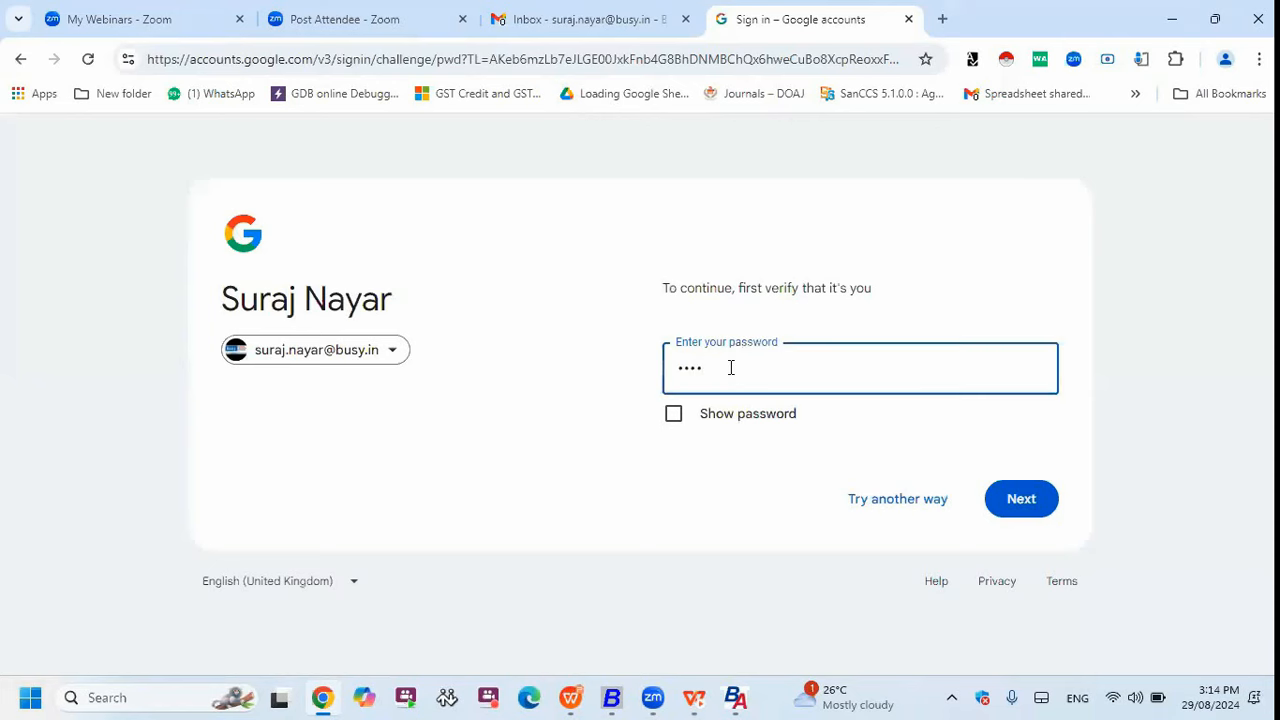
key(Return)
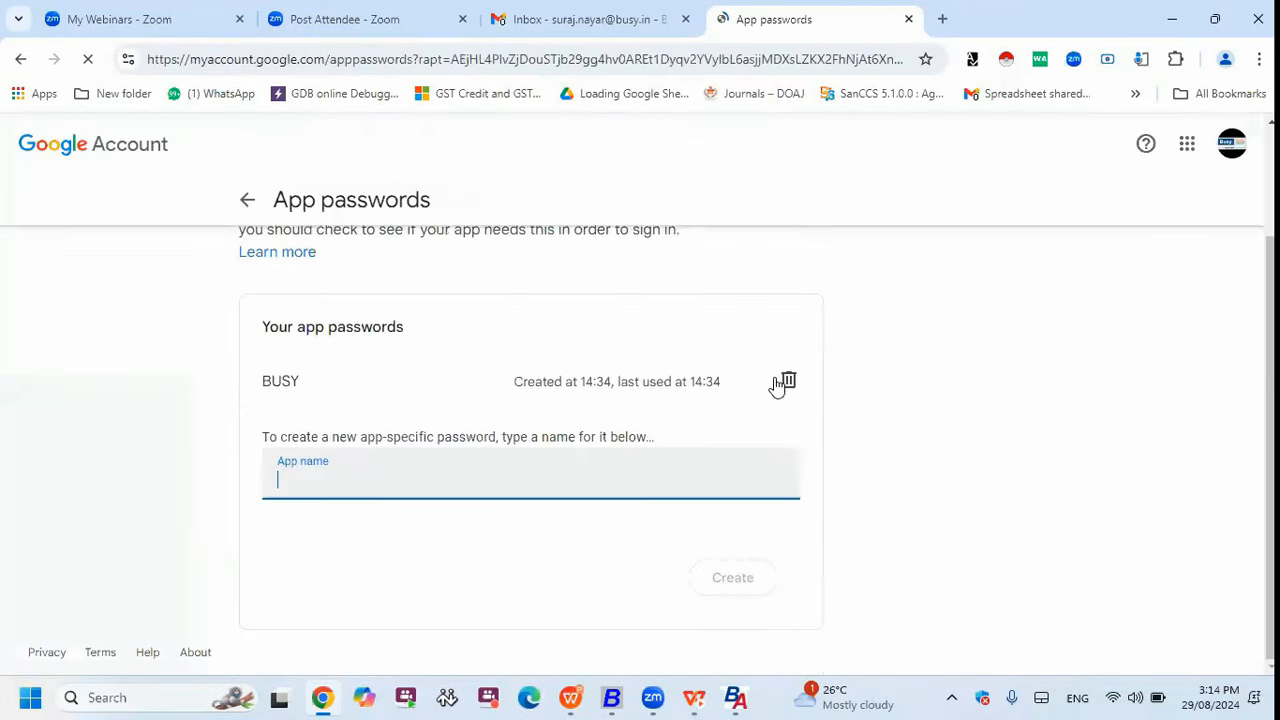
Revoke the existing BUSY app password and create a new app password named BUSY.
click(370, 478)
text(BUSY)
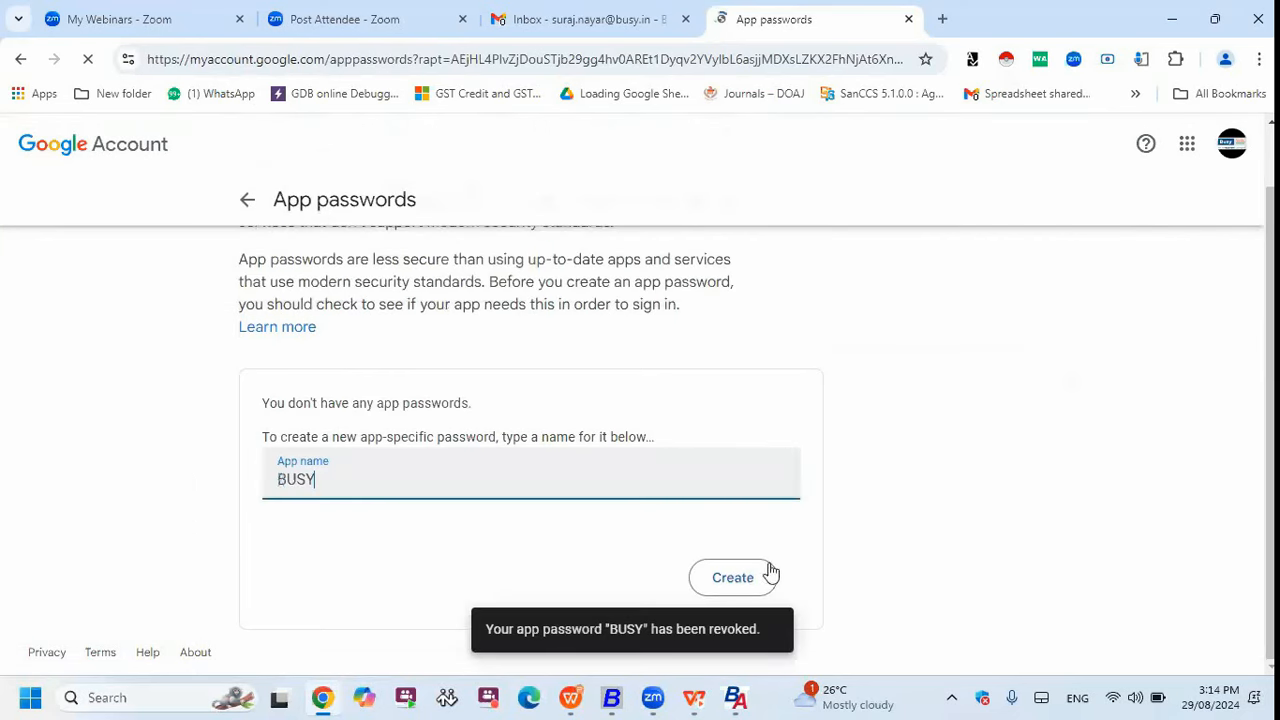
click(740, 581)
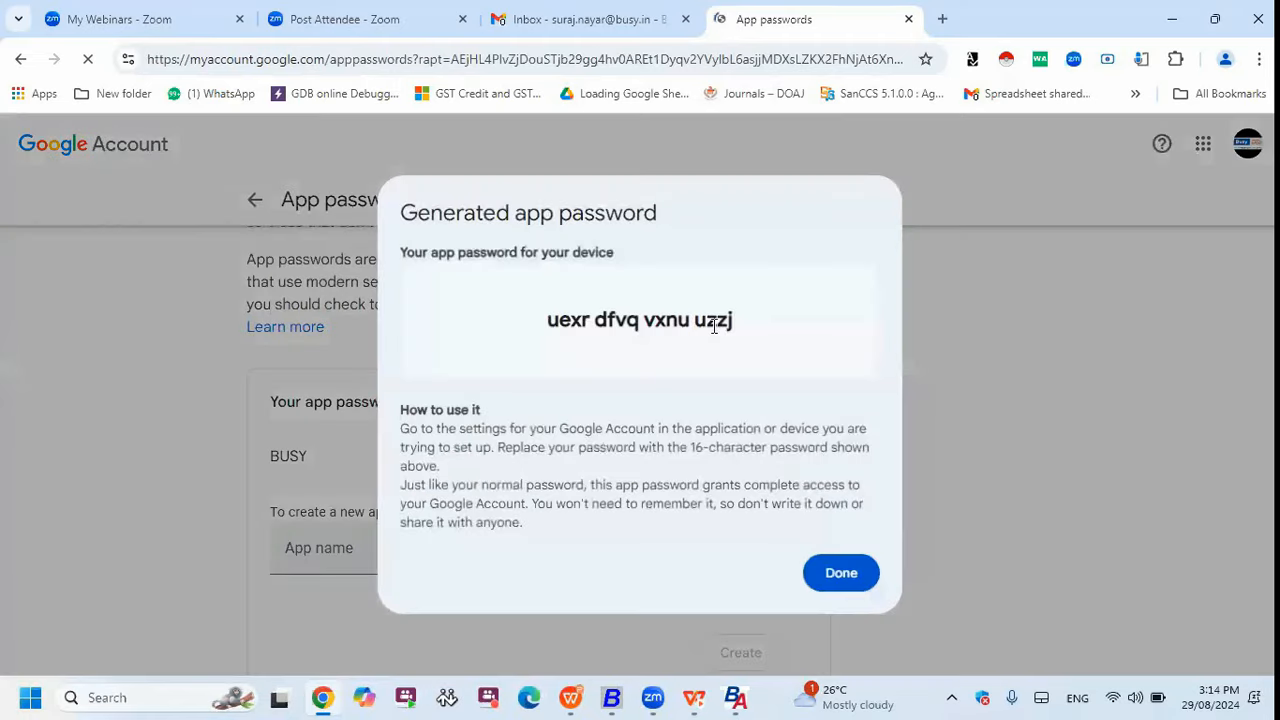
Copy the generated app password and paste it into the email sending password field in BusyAgent's General Configuration.
triple_click(729, 341)
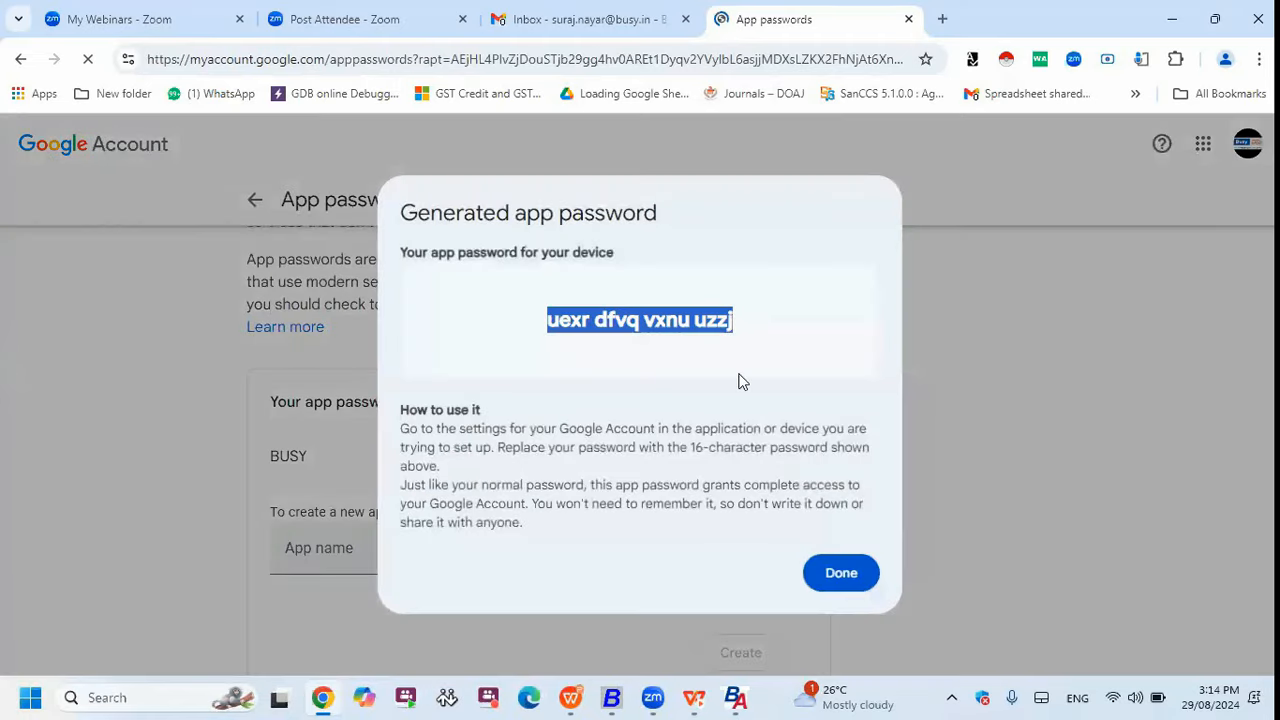
click(841, 573)
click(738, 698)
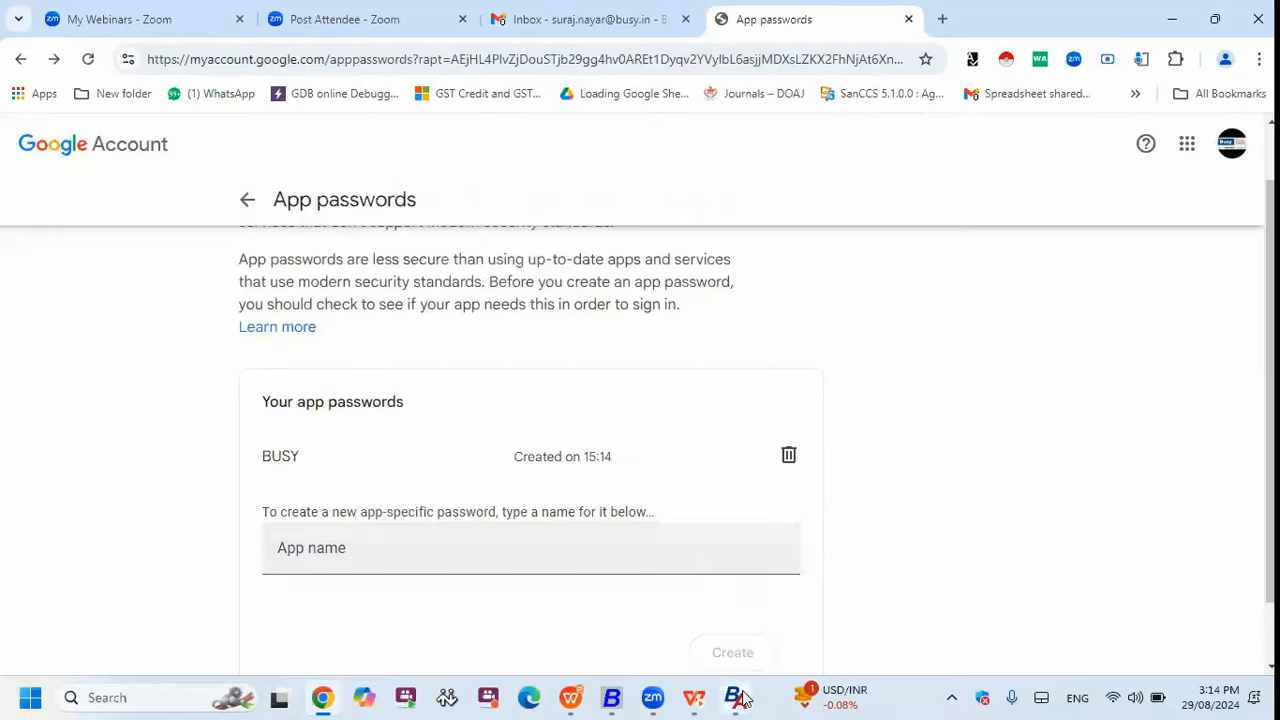
key(ctrl+a)
key(ctrl+v)
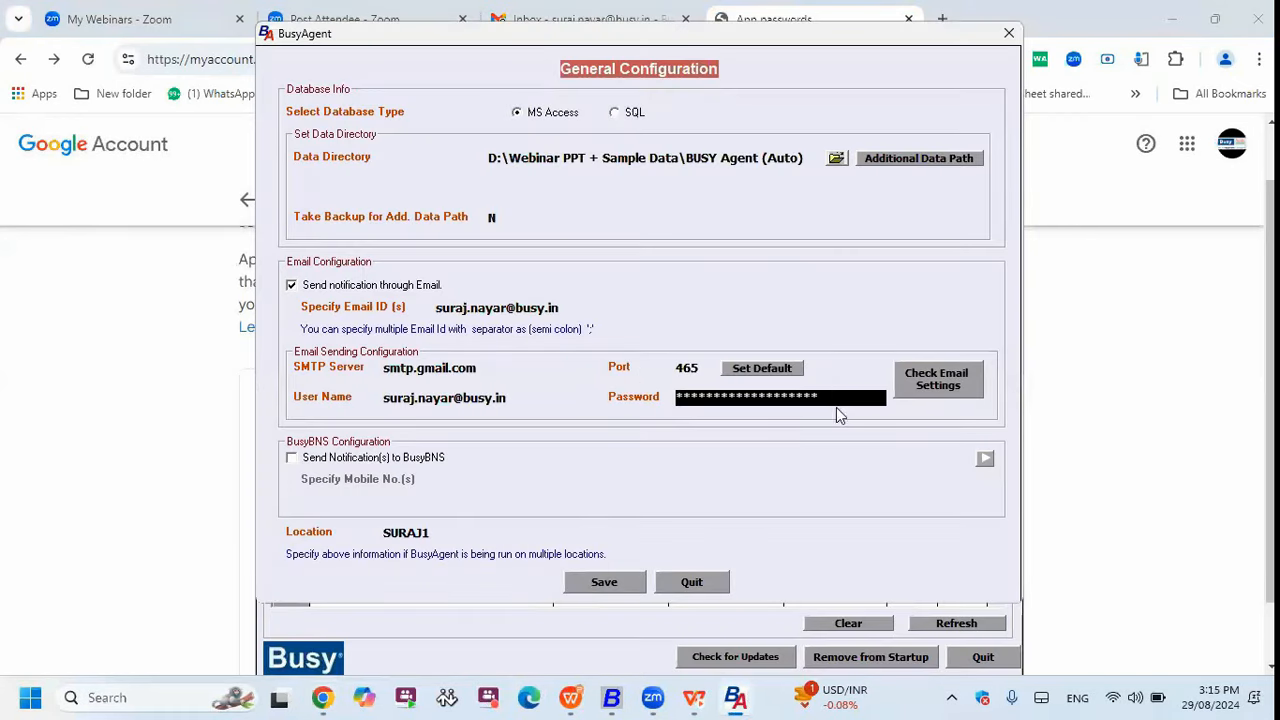
double_click(680, 396)
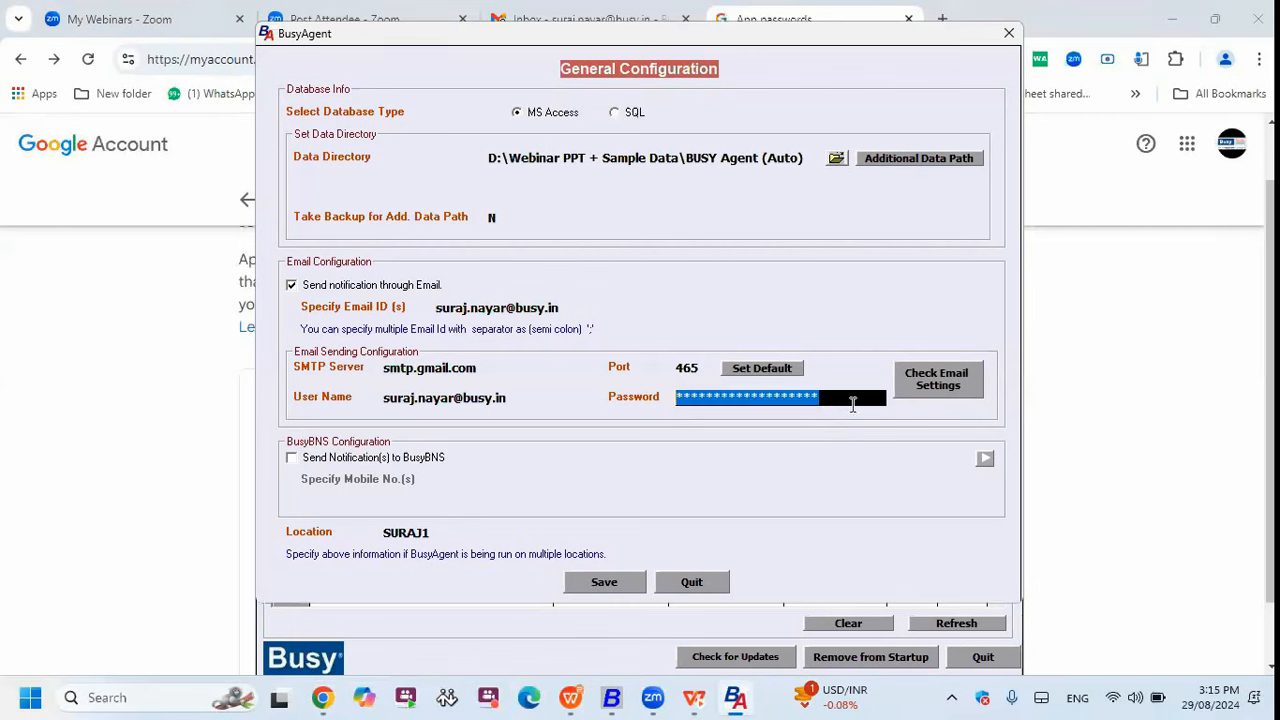
Test the email settings with a check email and save the general configuration.
click(935, 395)
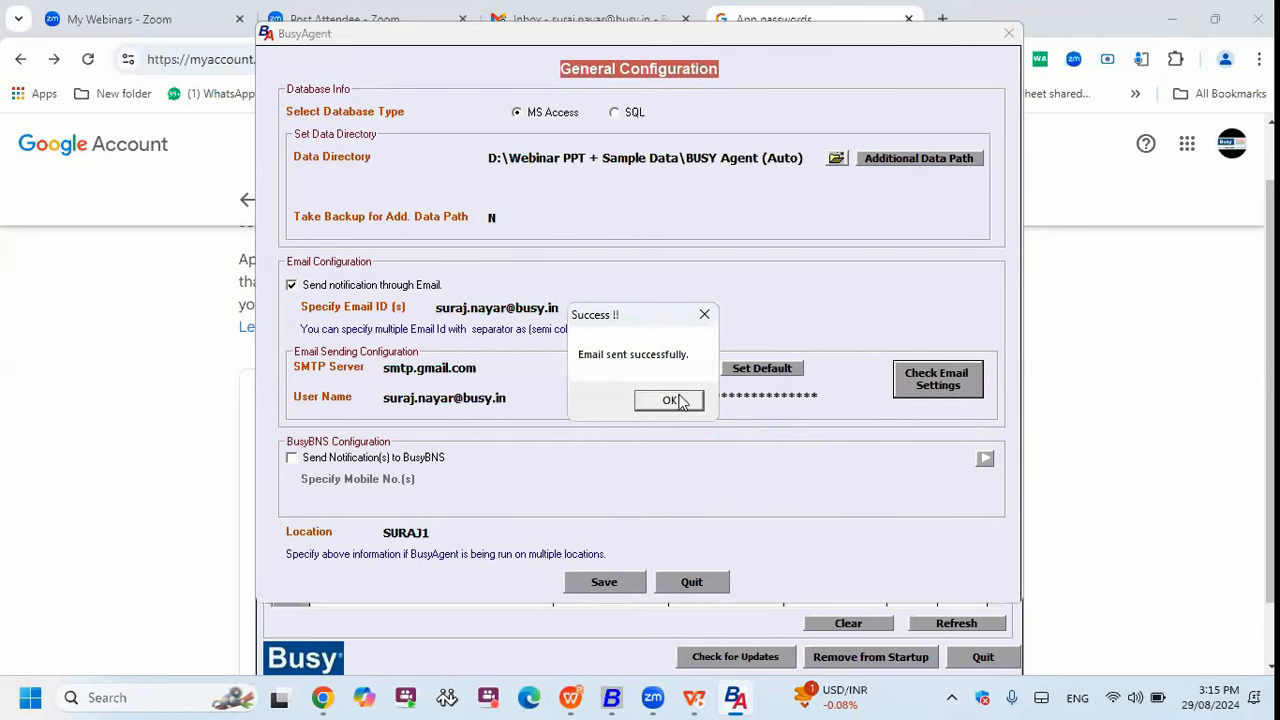
click(672, 400)
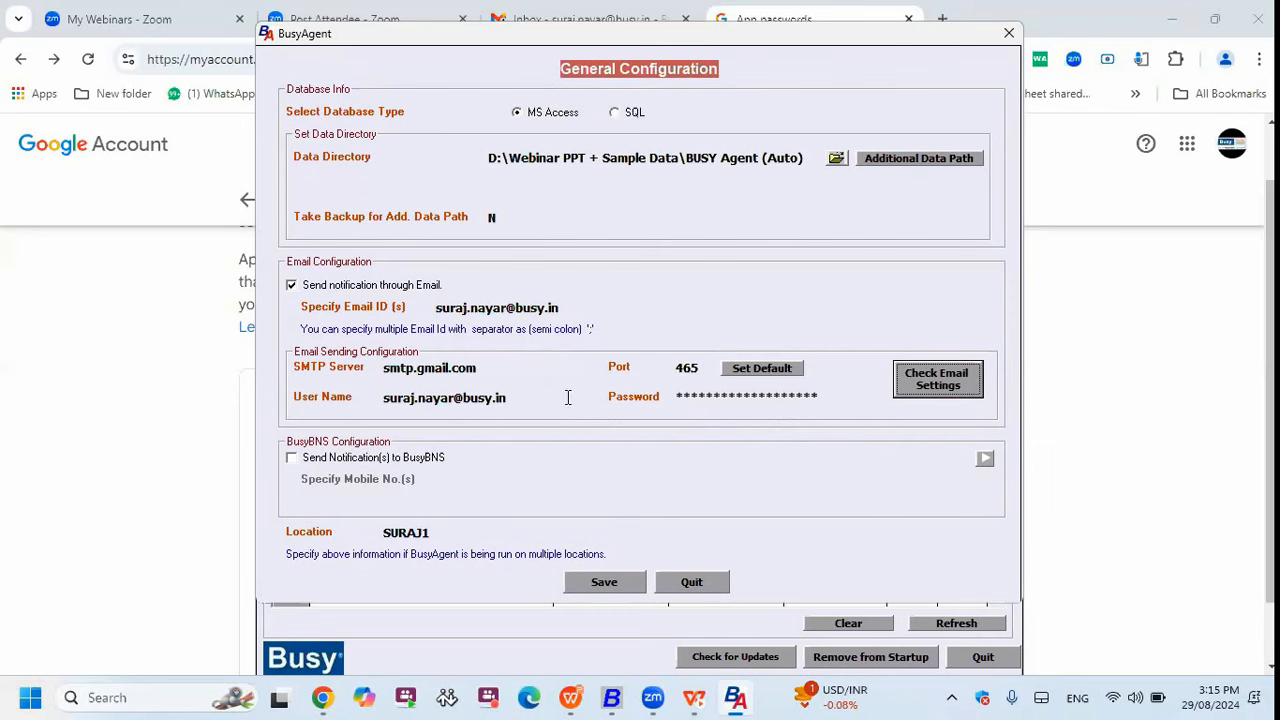
click(466, 372)
click(477, 398)
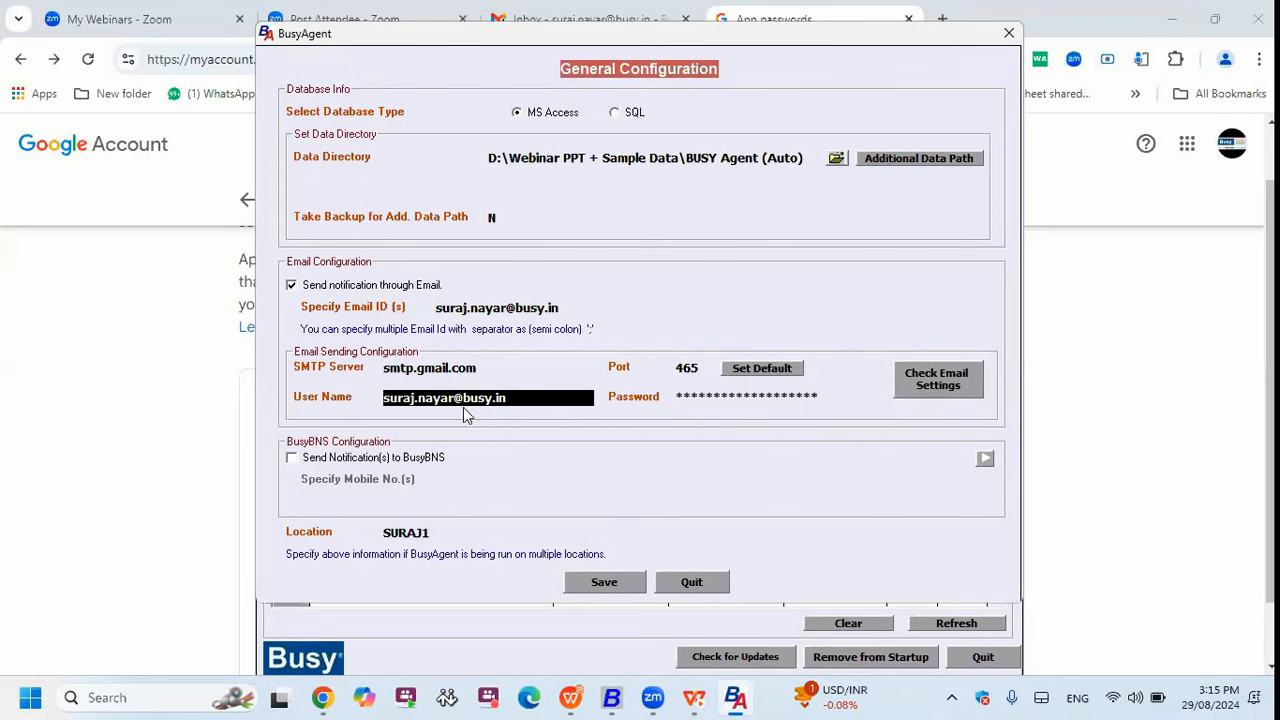
click(603, 583)
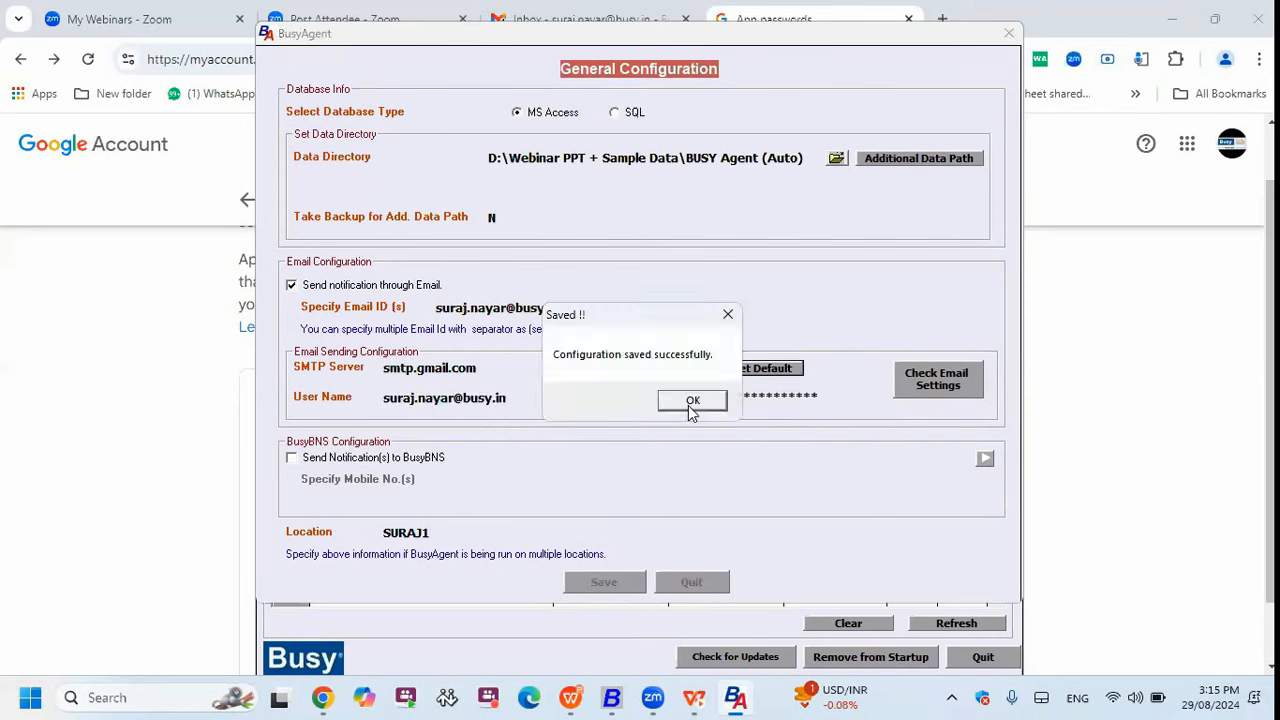
click(690, 402)
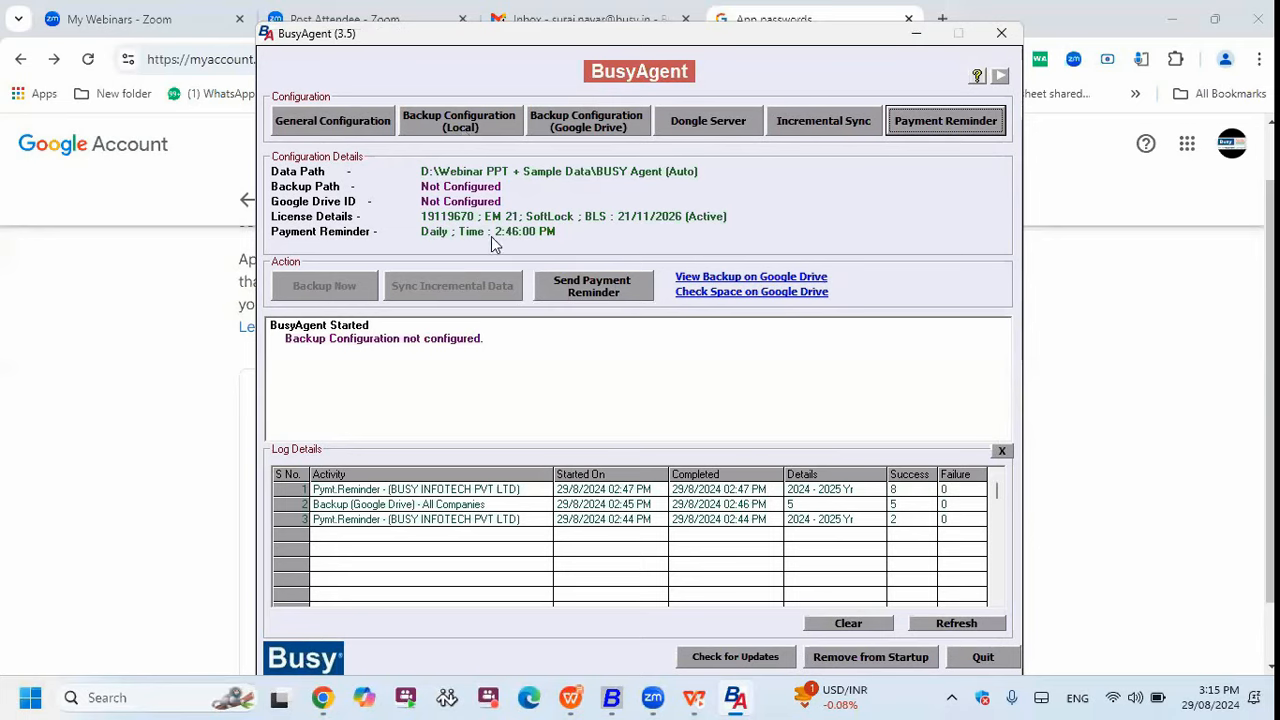
Examine the local backup configuration and the Google Drive backup configuration.
click(459, 130)
click(1027, 33)
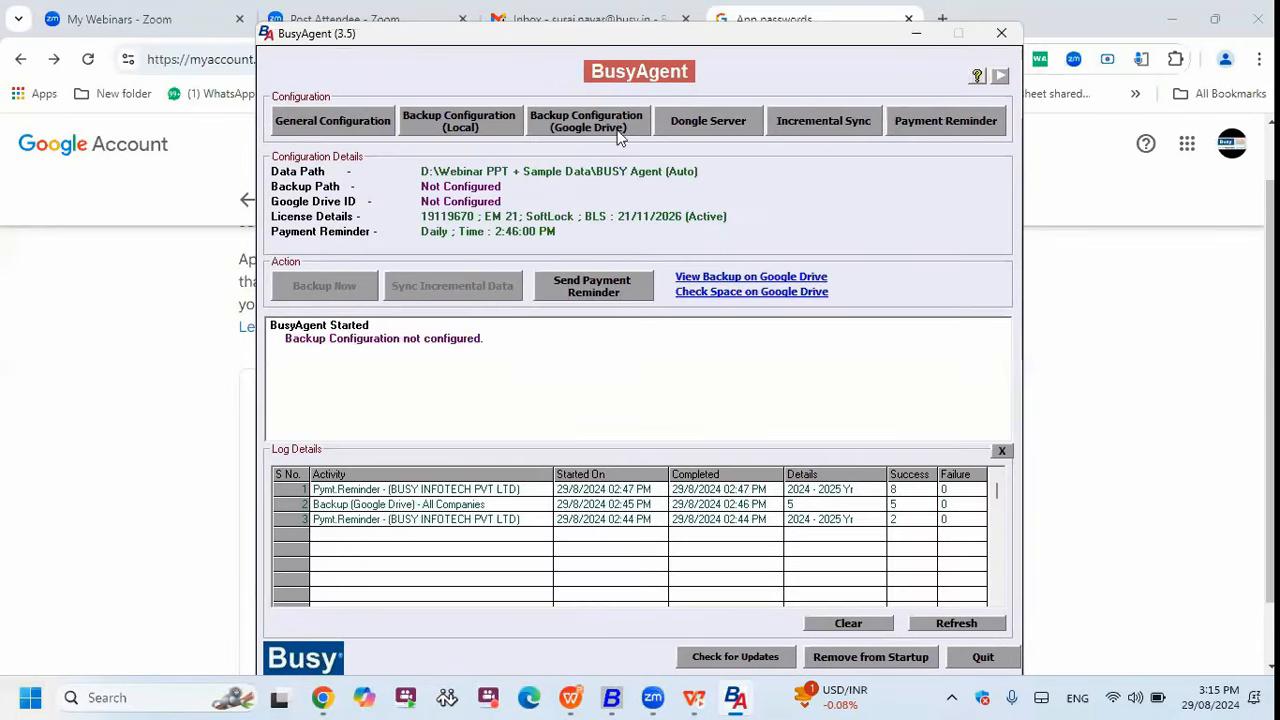
click(604, 125)
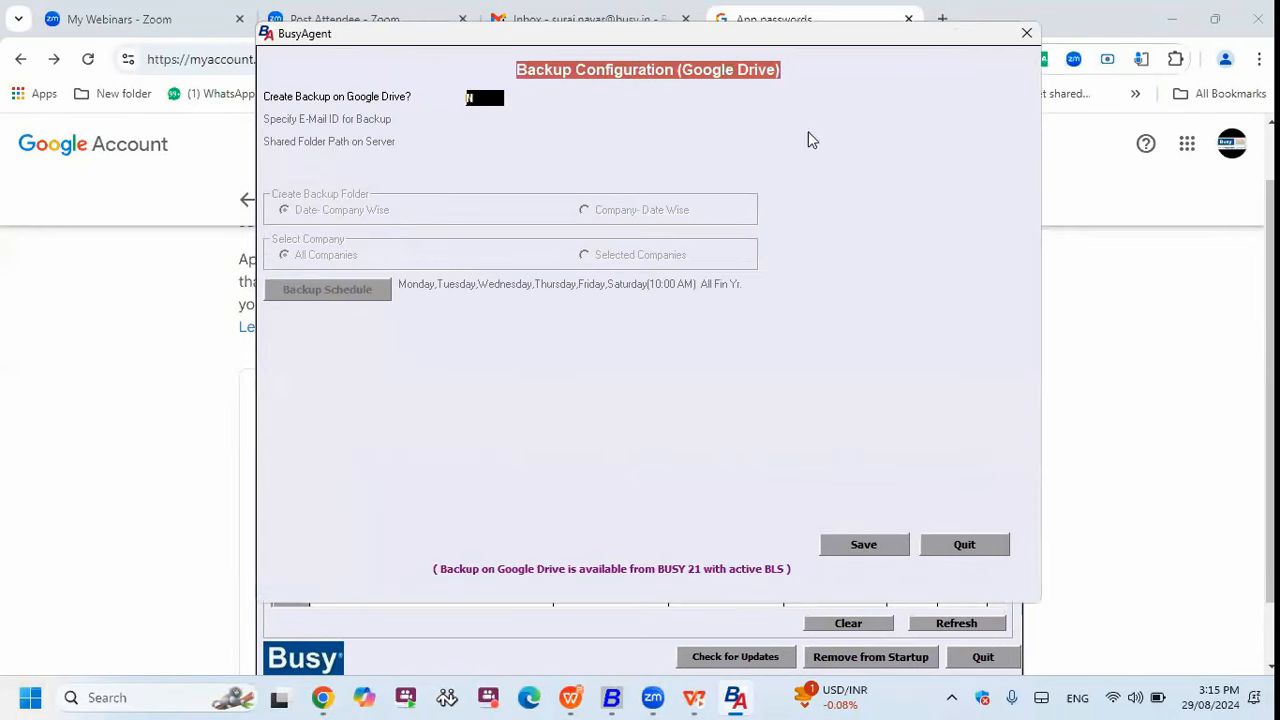
Set Dongle Server Required to Y to inspect its options, return it to N and close the dialog.
click(711, 127)
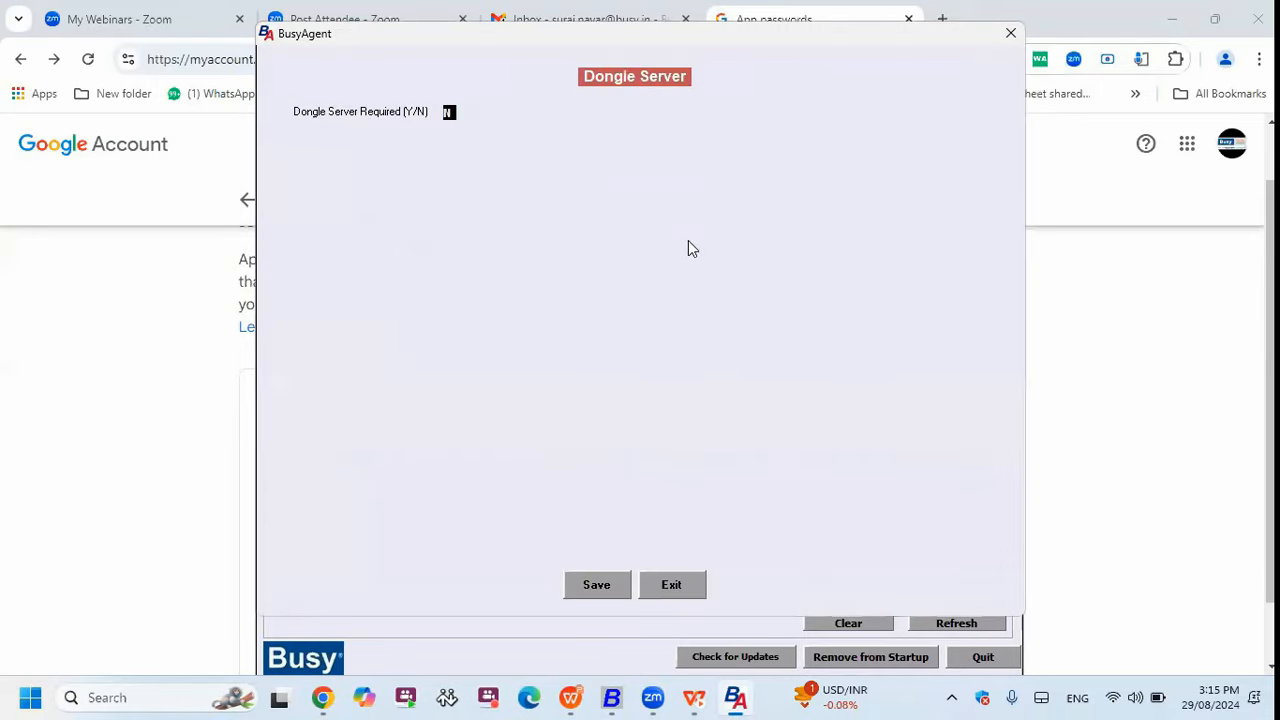
text(Y)
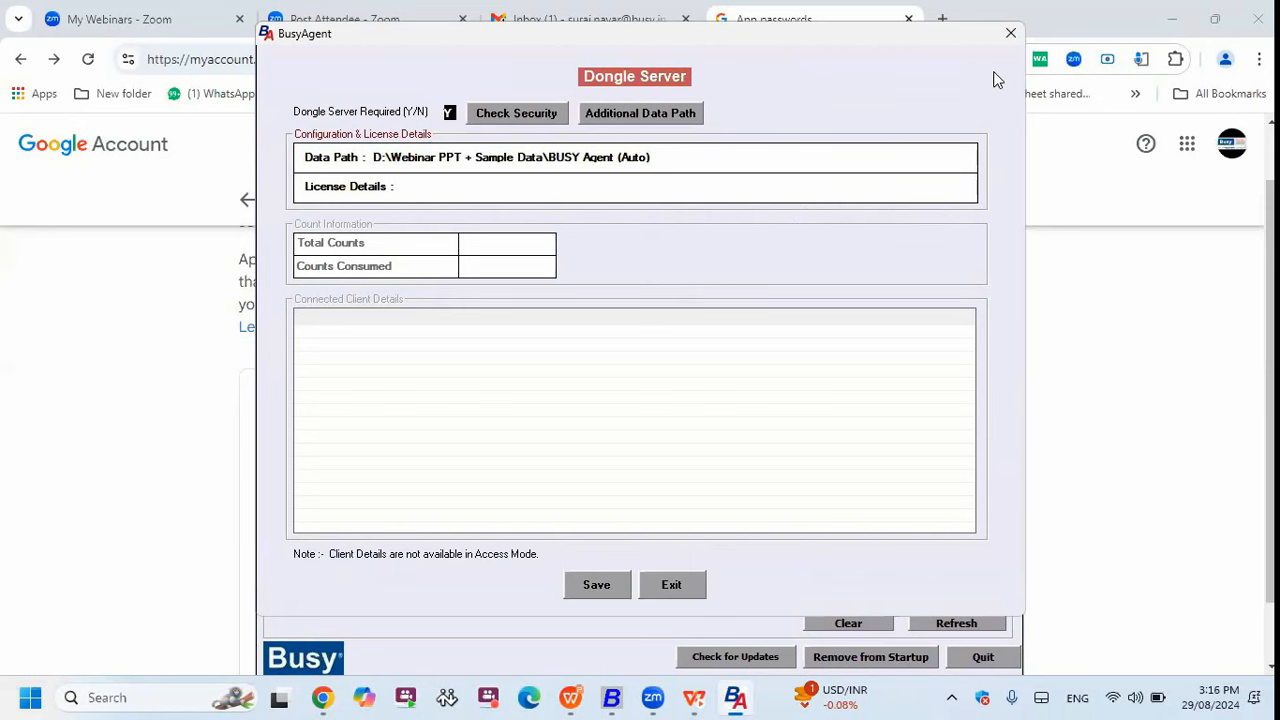
text(N)
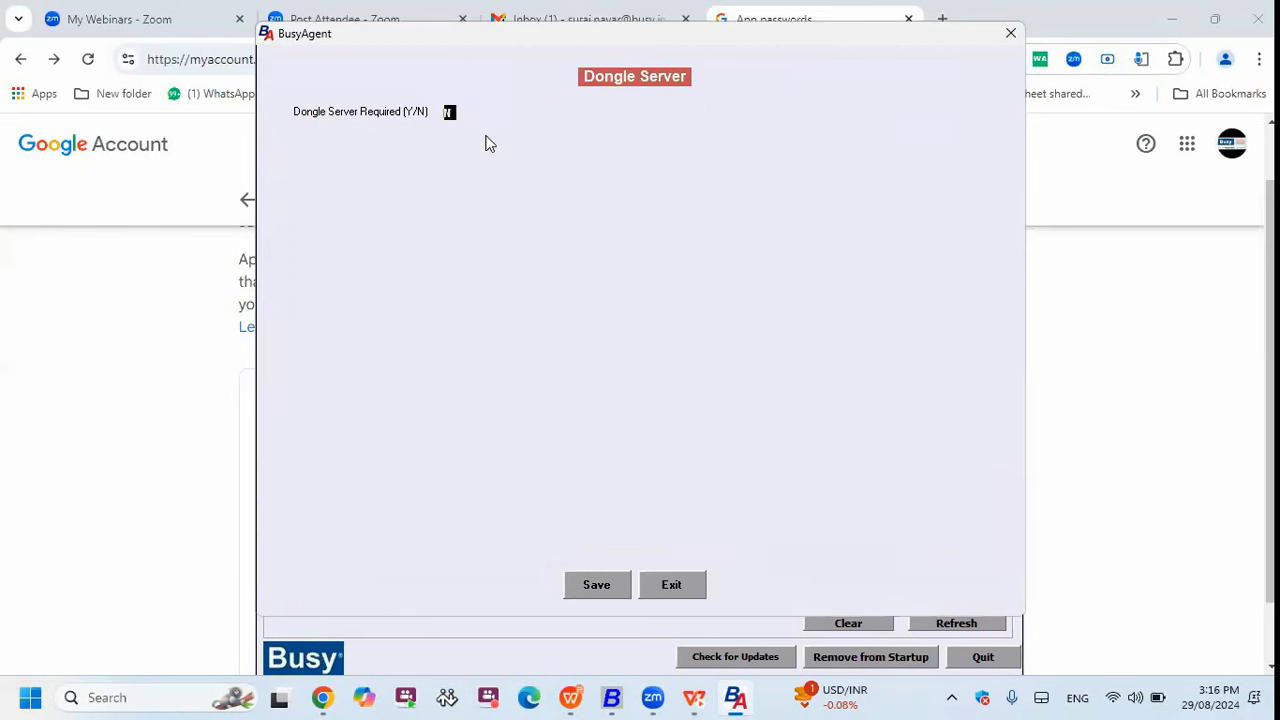
click(1009, 34)
Inspect the Incremental Sync configuration and open the Payment Reminder configuration.
click(823, 122)
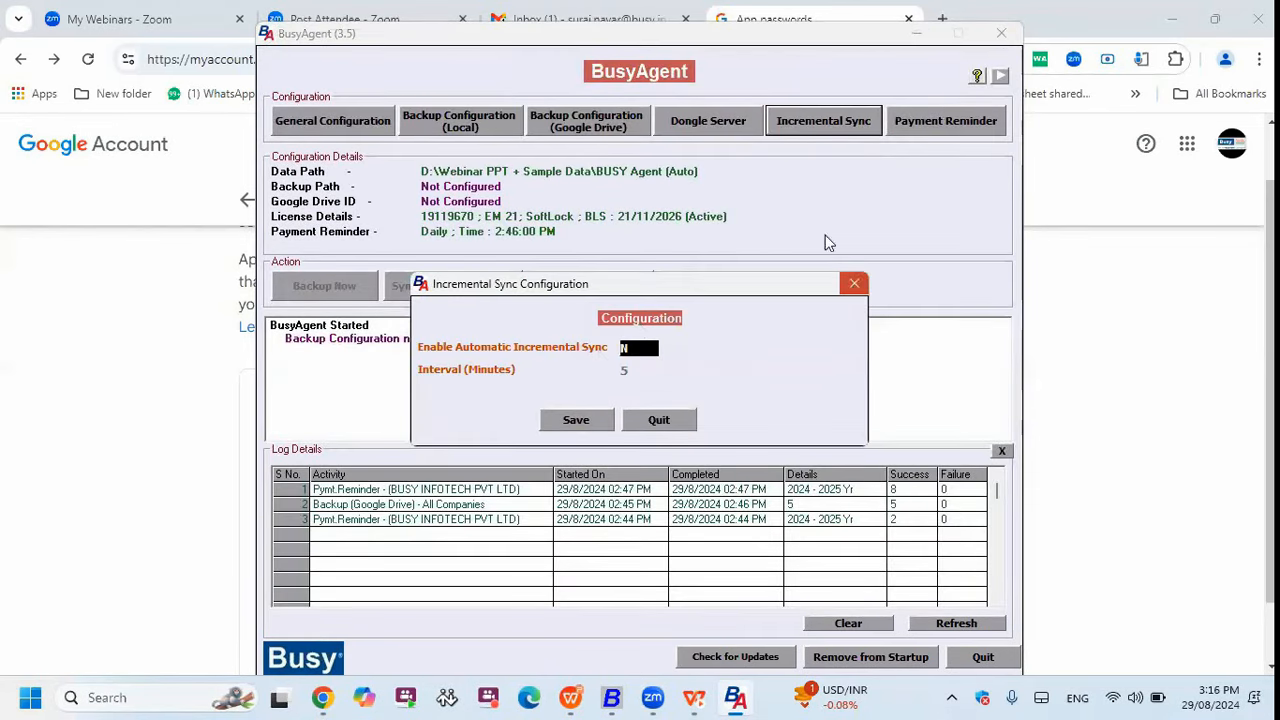
click(854, 284)
click(958, 126)
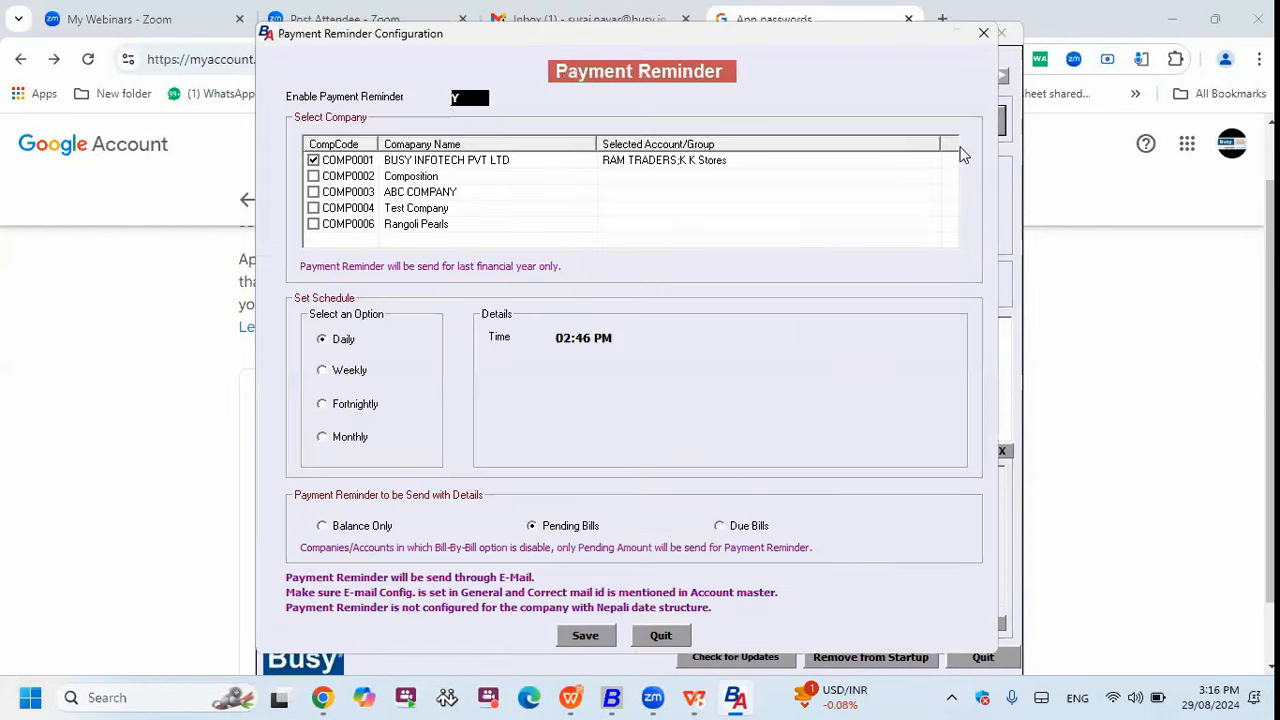
click(983, 33)
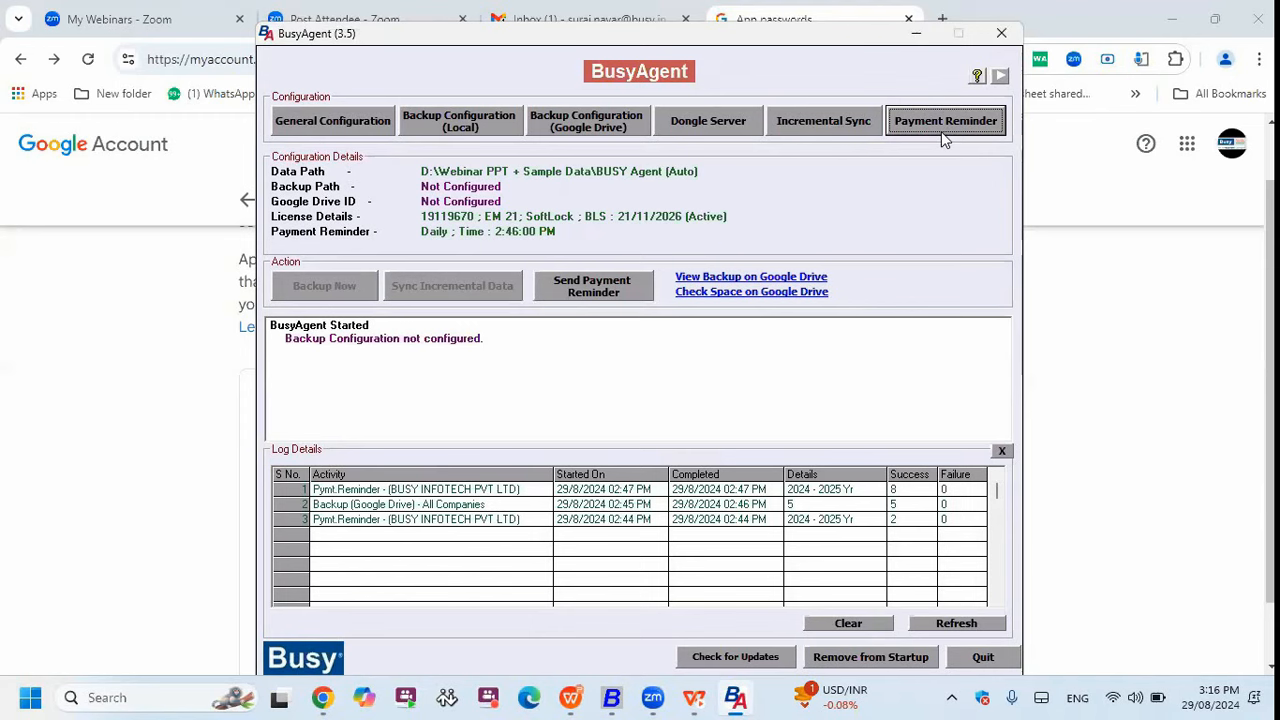
click(943, 133)
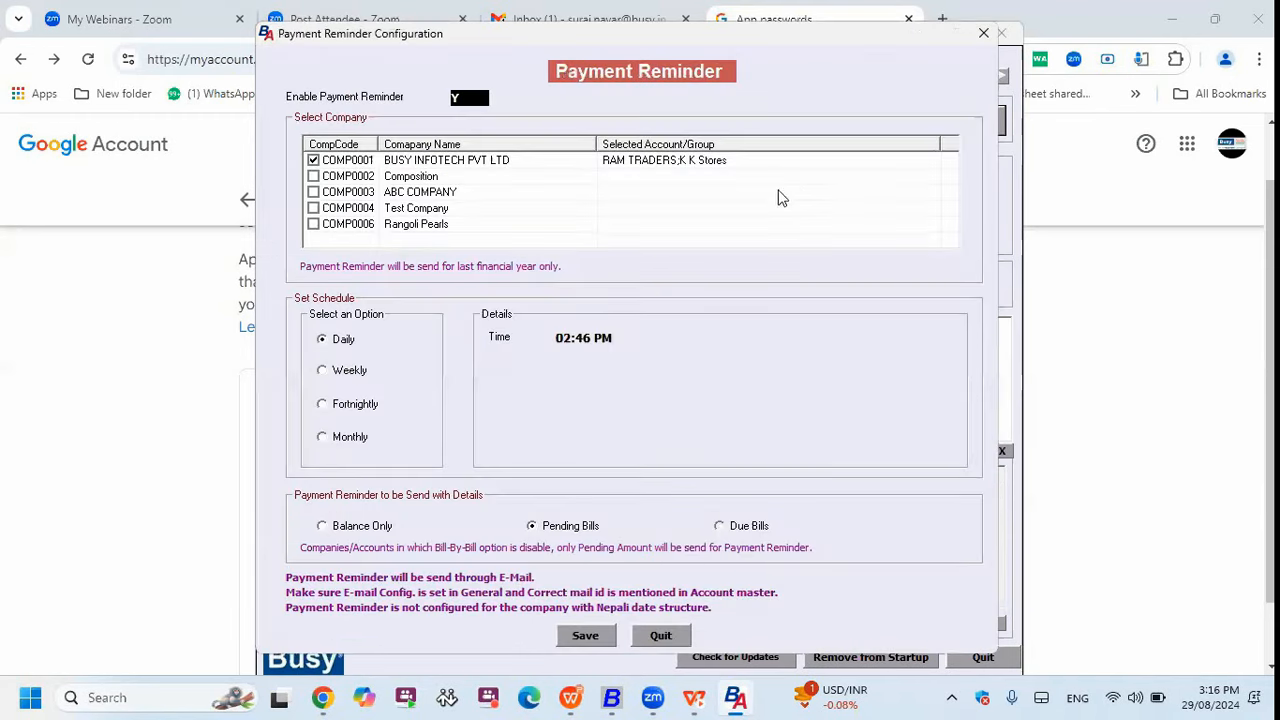
Review the companies available for payment reminders, from BUSY INFOTECH PVT LTD down to Rangoli Pearls.
click(412, 164)
click(418, 180)
click(420, 193)
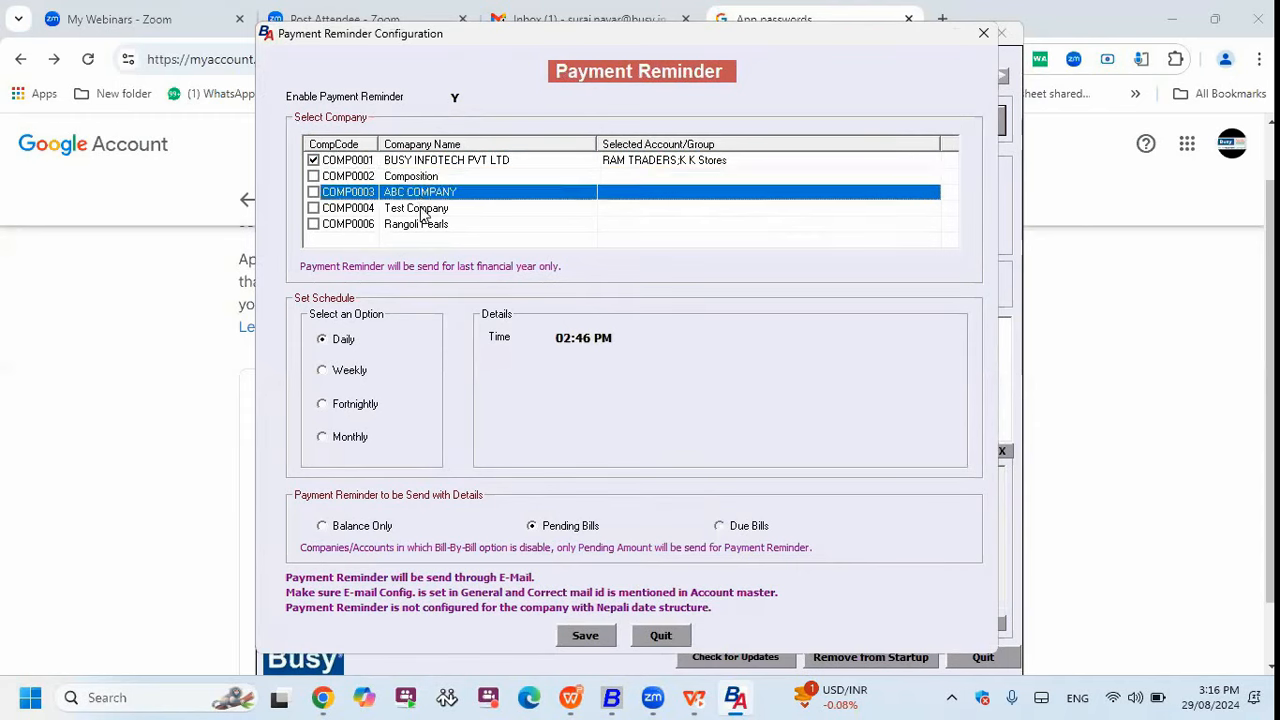
click(421, 209)
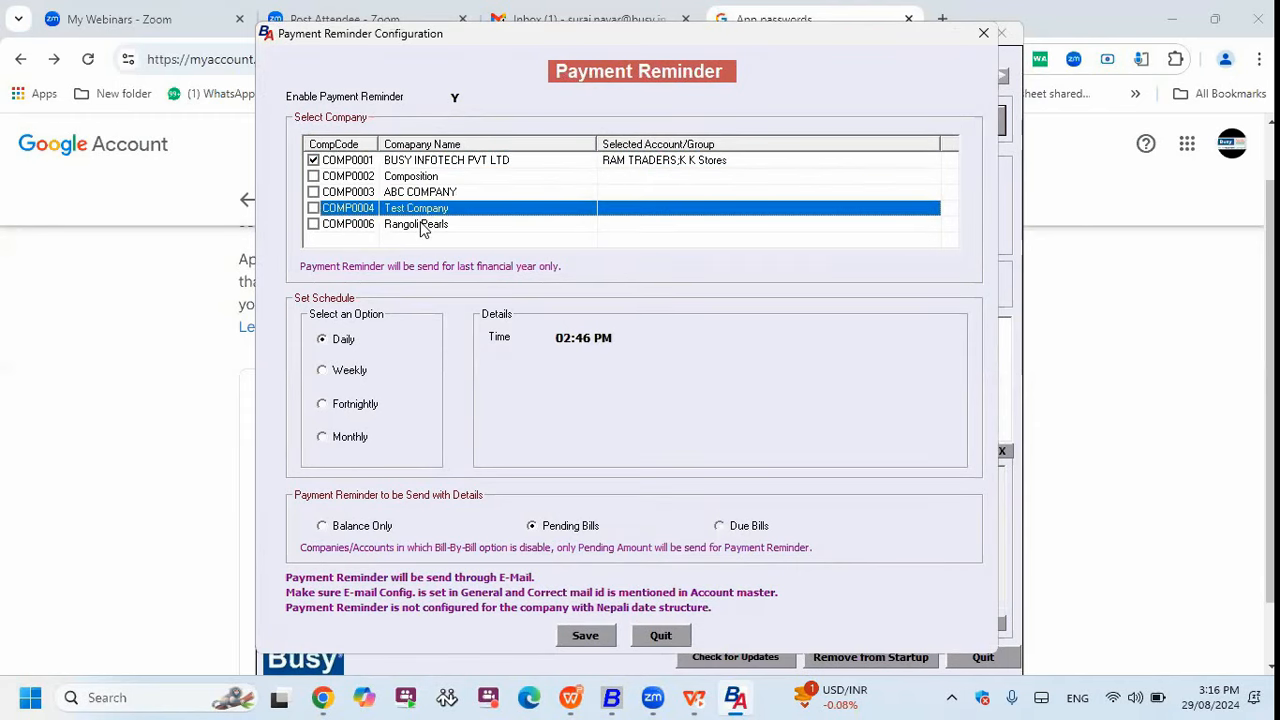
click(424, 162)
click(417, 209)
click(417, 225)
click(416, 163)
click(415, 179)
click(417, 192)
click(418, 208)
click(419, 221)
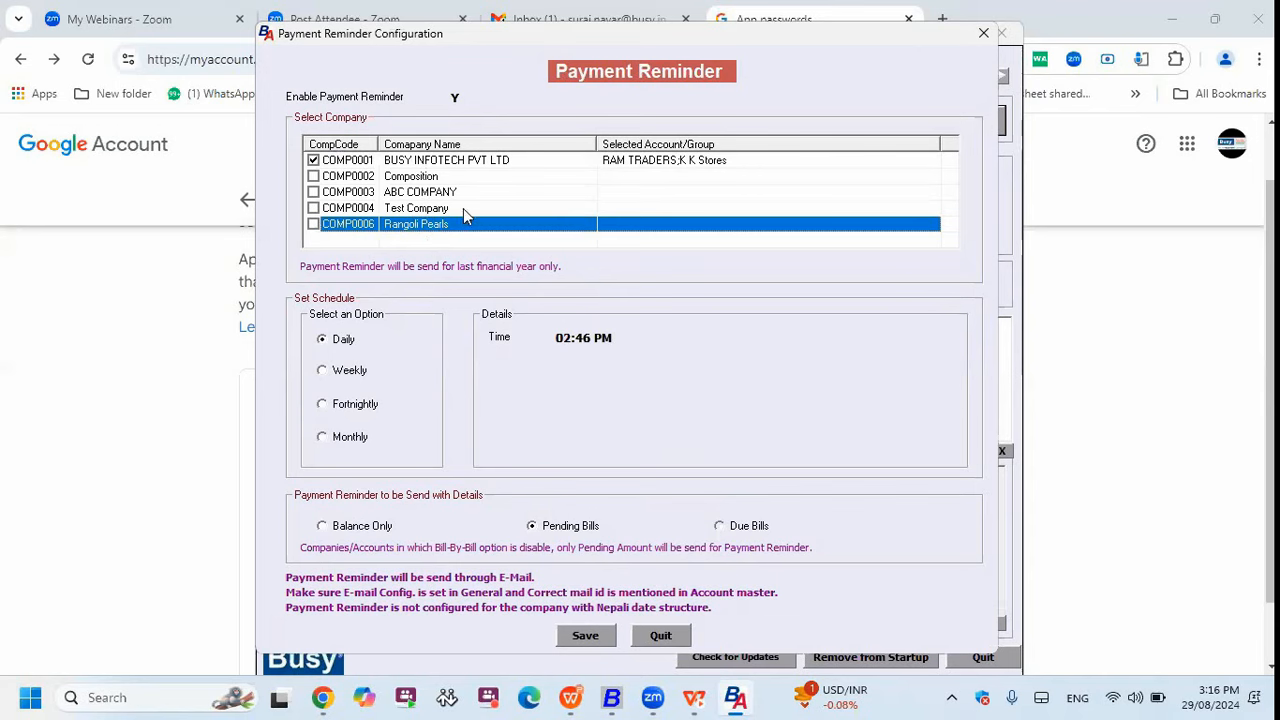
Reselect BUSY INFOTECH PVT LTD for payment reminders with its selected accounts cleared.
click(350, 164)
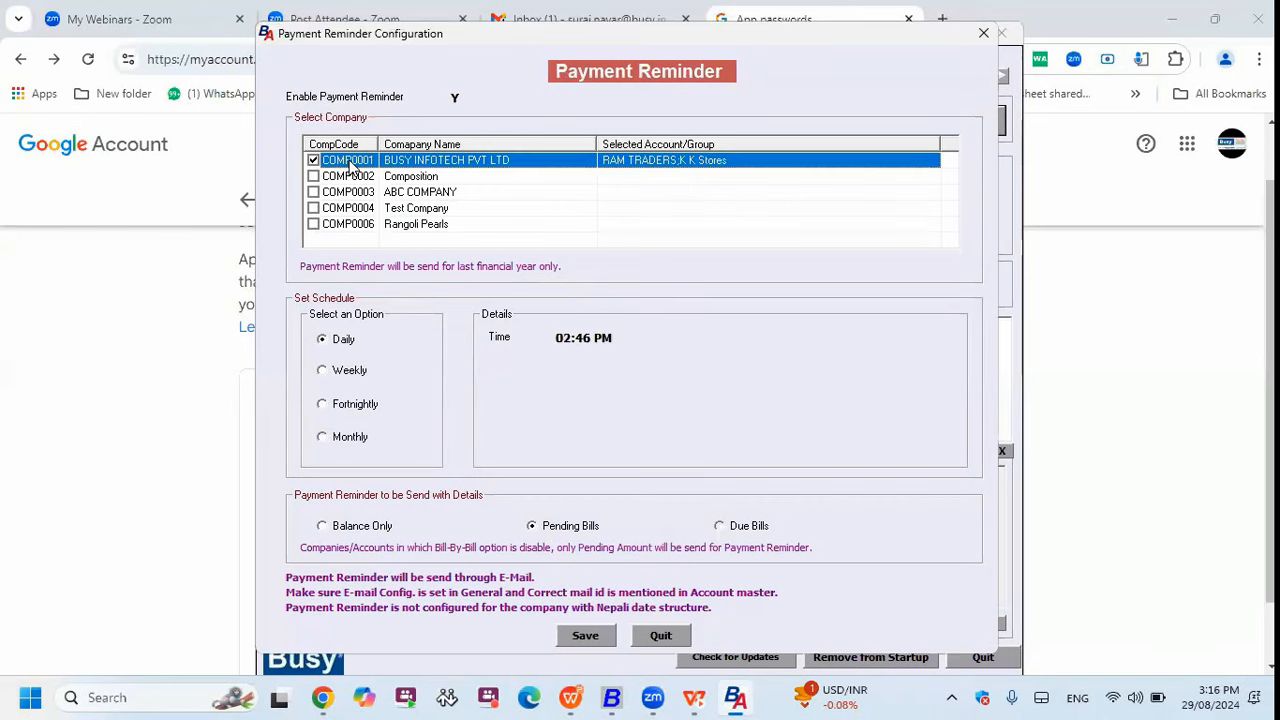
click(313, 162)
key(Escape)
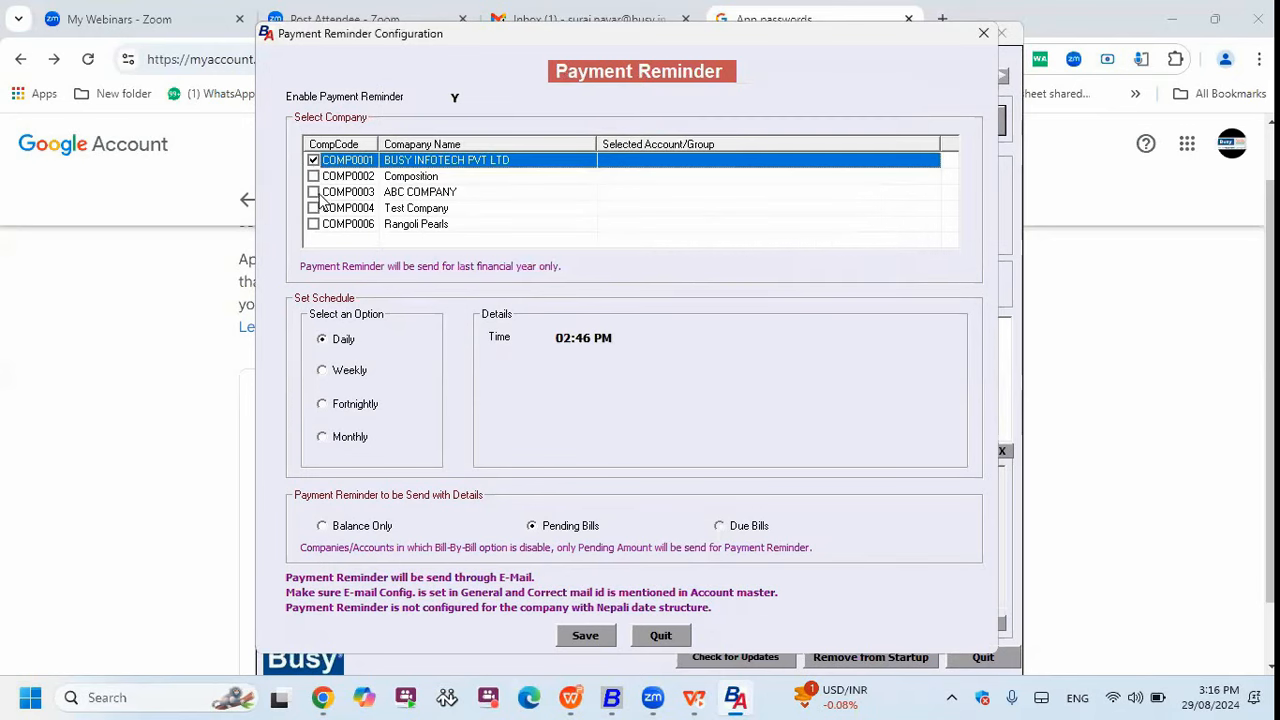
Try selecting ABC COMPANY and Composition for payment reminders, and deselect both companies.
click(313, 192)
key(Escape)
click(314, 178)
key(Escape)
click(315, 179)
click(314, 193)
click(457, 101)
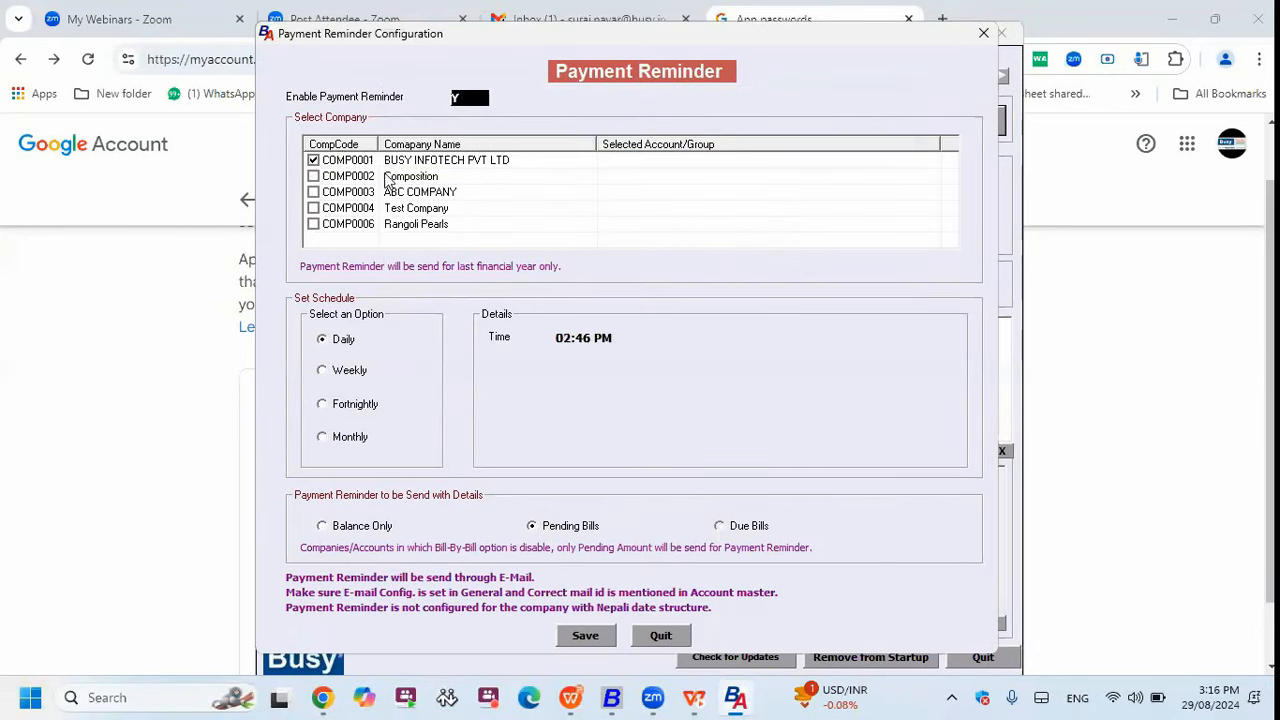
Choose RAM TRADERS as the one account for payment reminders of BUSY INFOTECH PVT LTD.
click(352, 166)
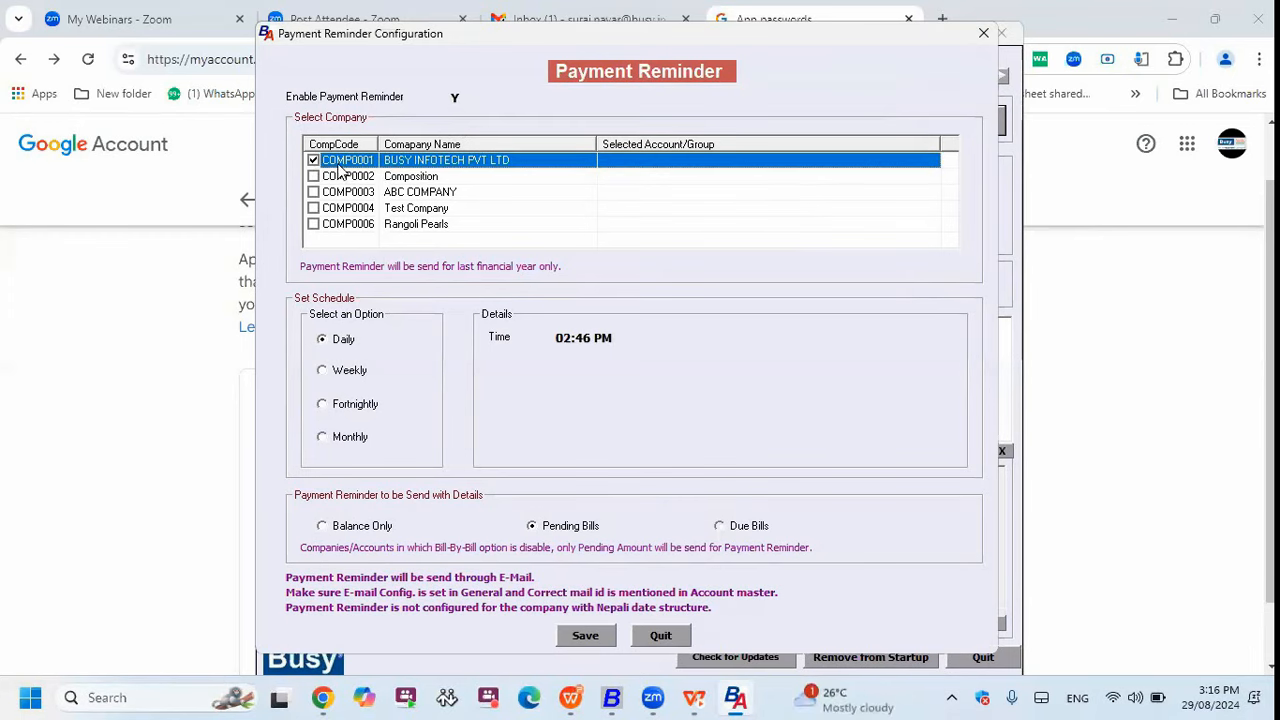
double_click(347, 164)
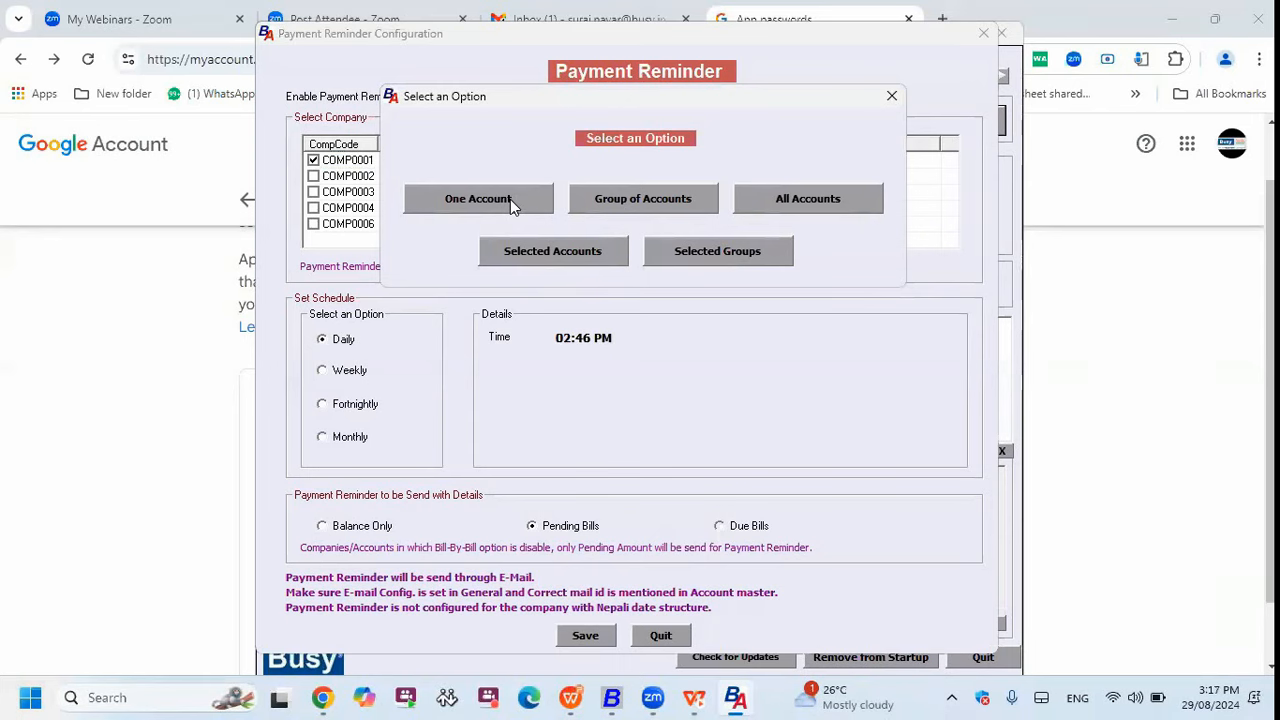
click(514, 204)
text(R)
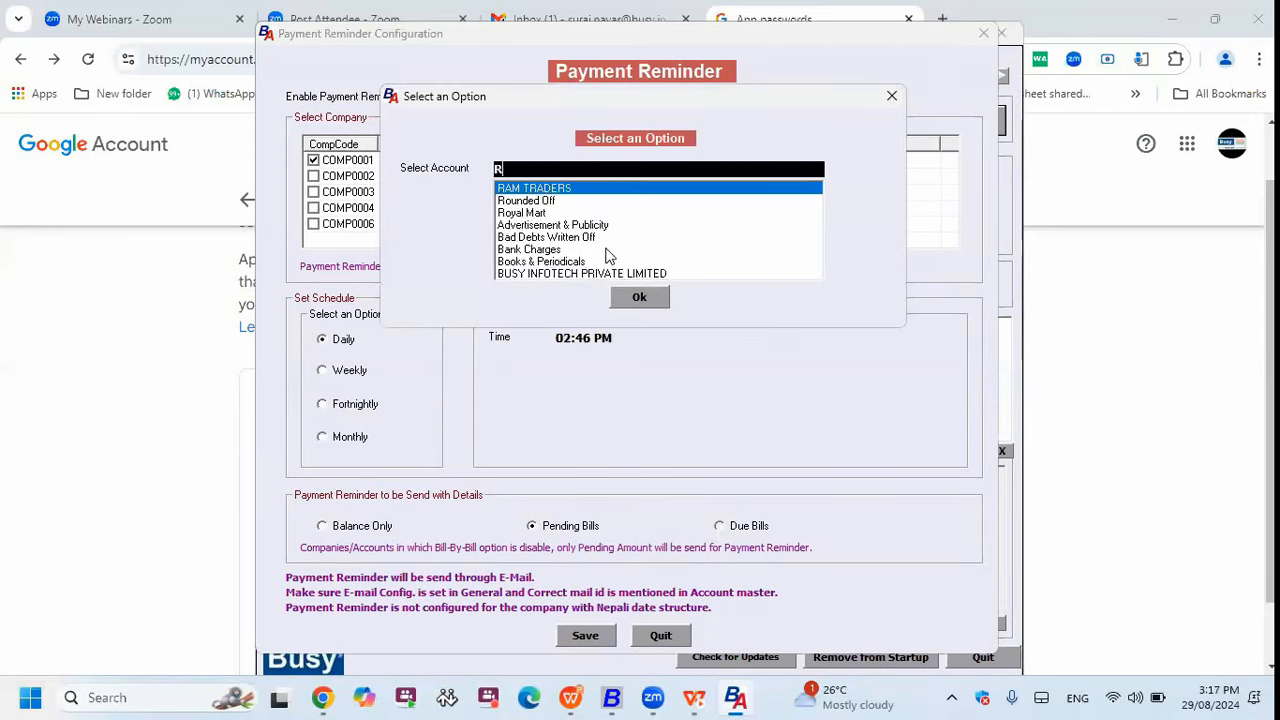
key(Return)
click(639, 296)
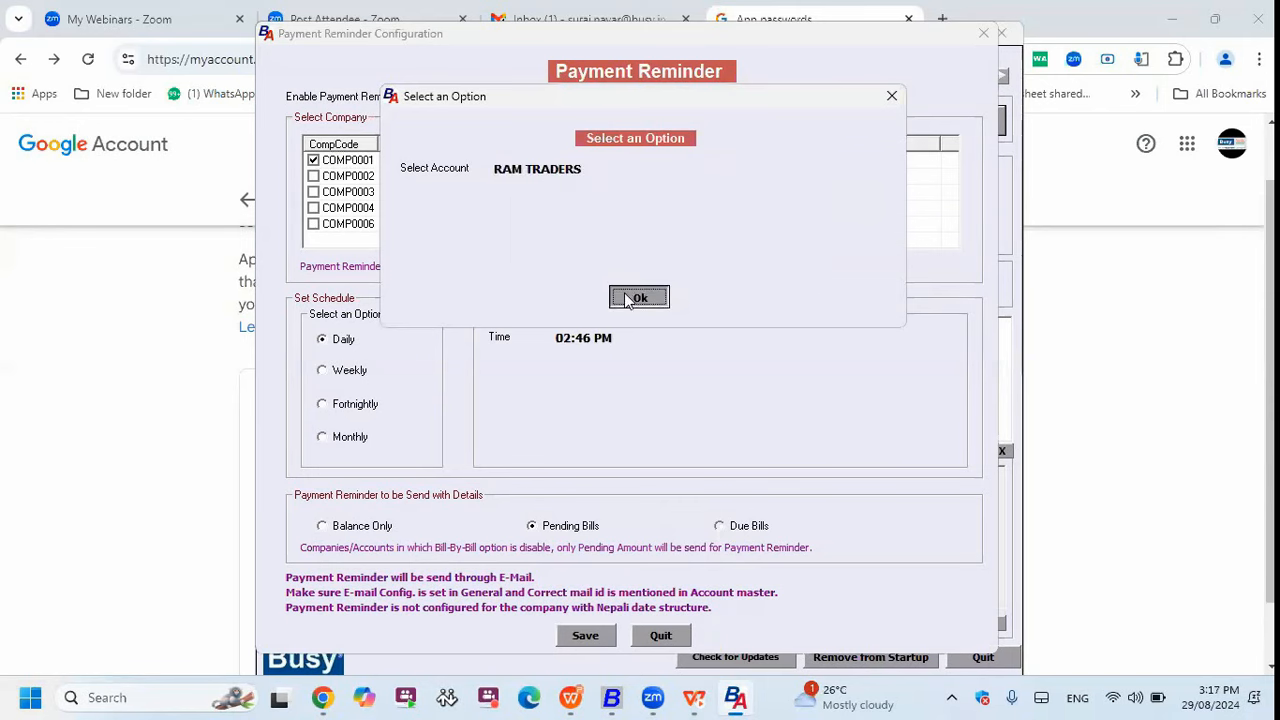
Assign the Sundry Debtors account group to BUSY INFOTECH PVT LTD, and change the selection to all accounts.
click(662, 225)
click(671, 204)
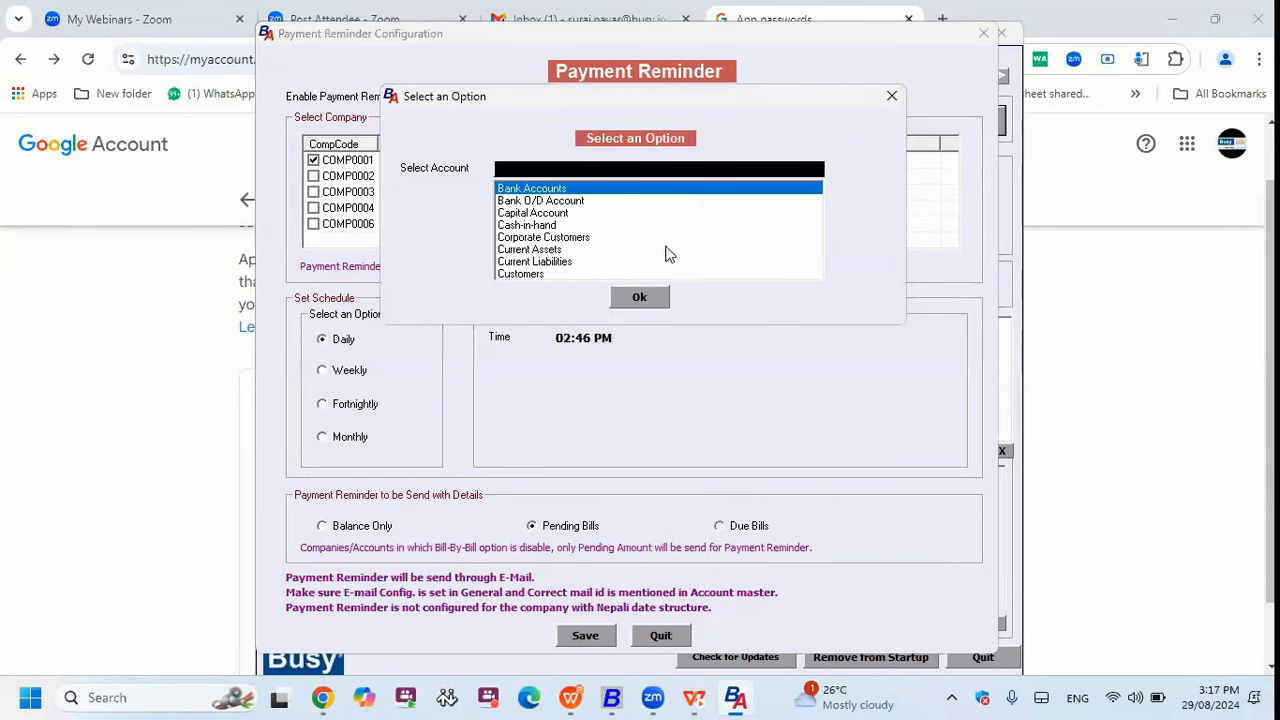
text(SUN)
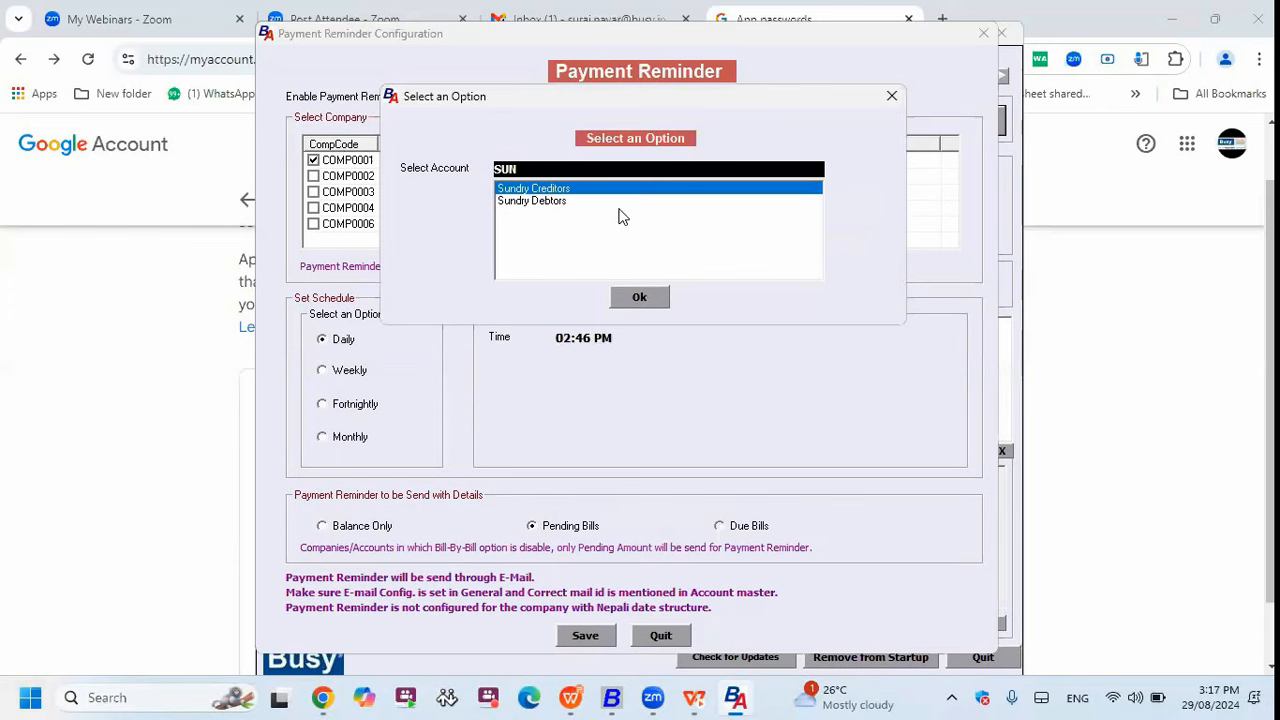
key(Down)
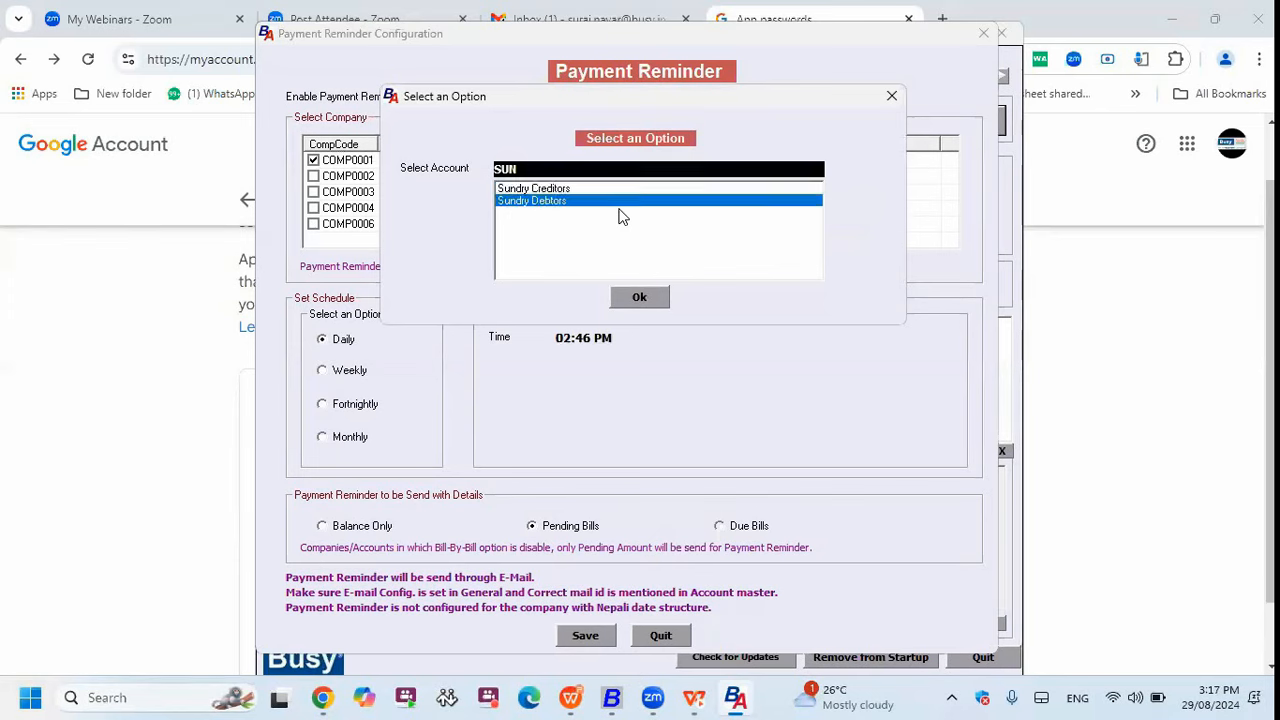
key(Return)
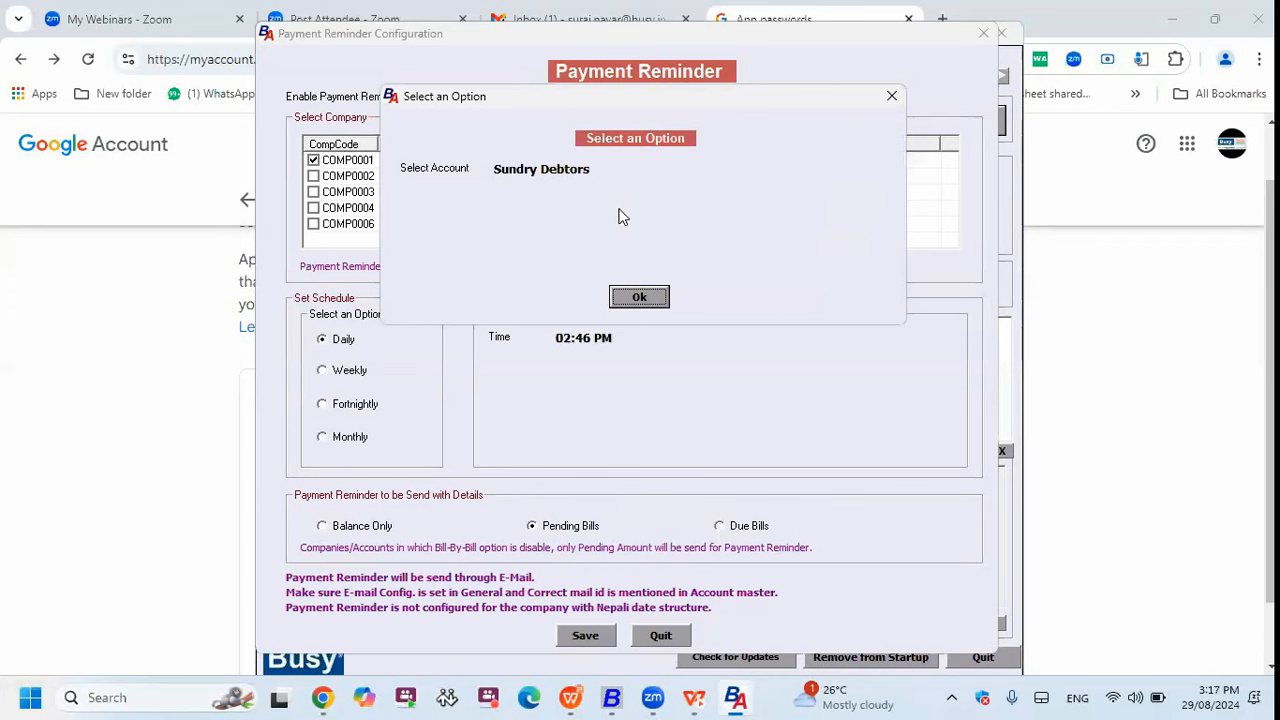
click(641, 296)
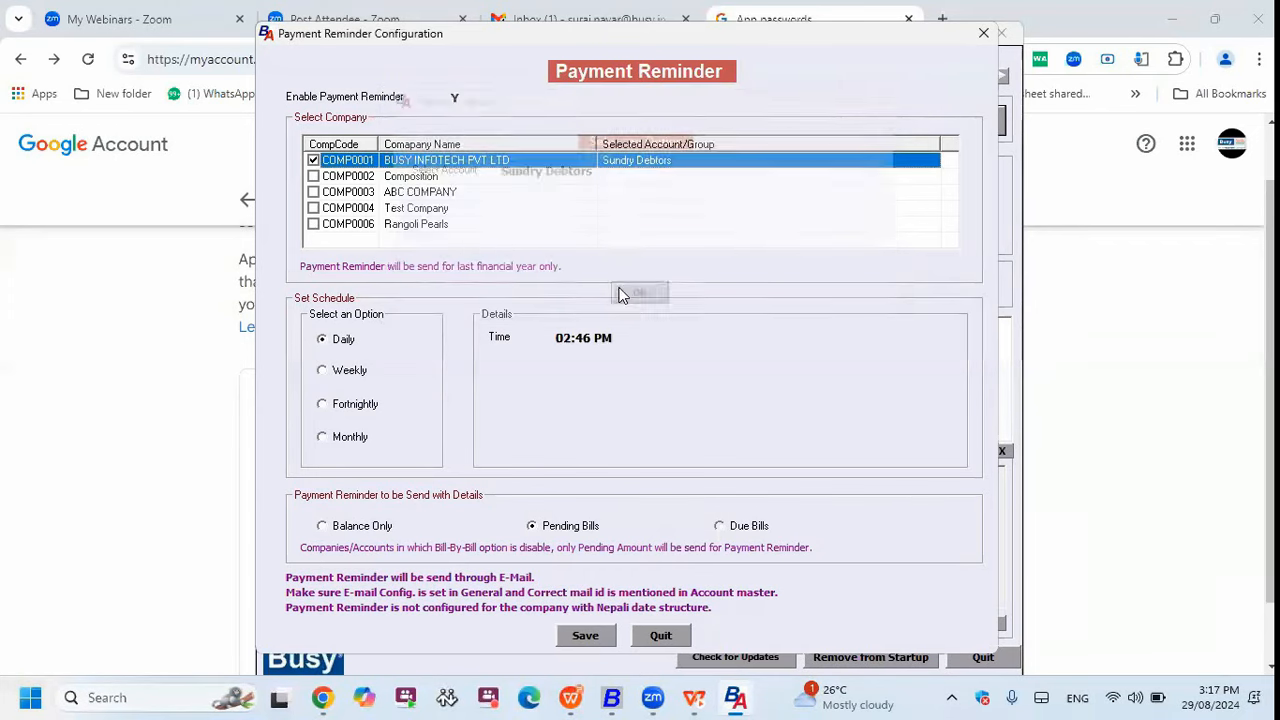
double_click(531, 163)
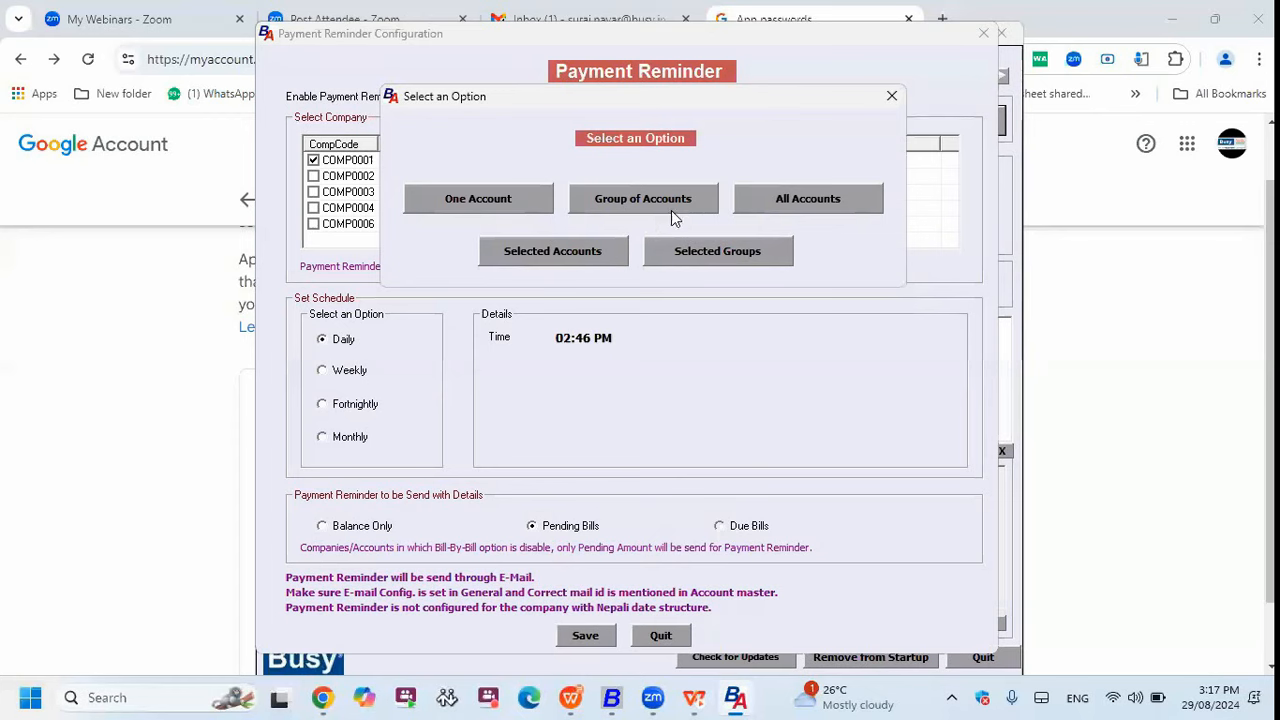
click(798, 208)
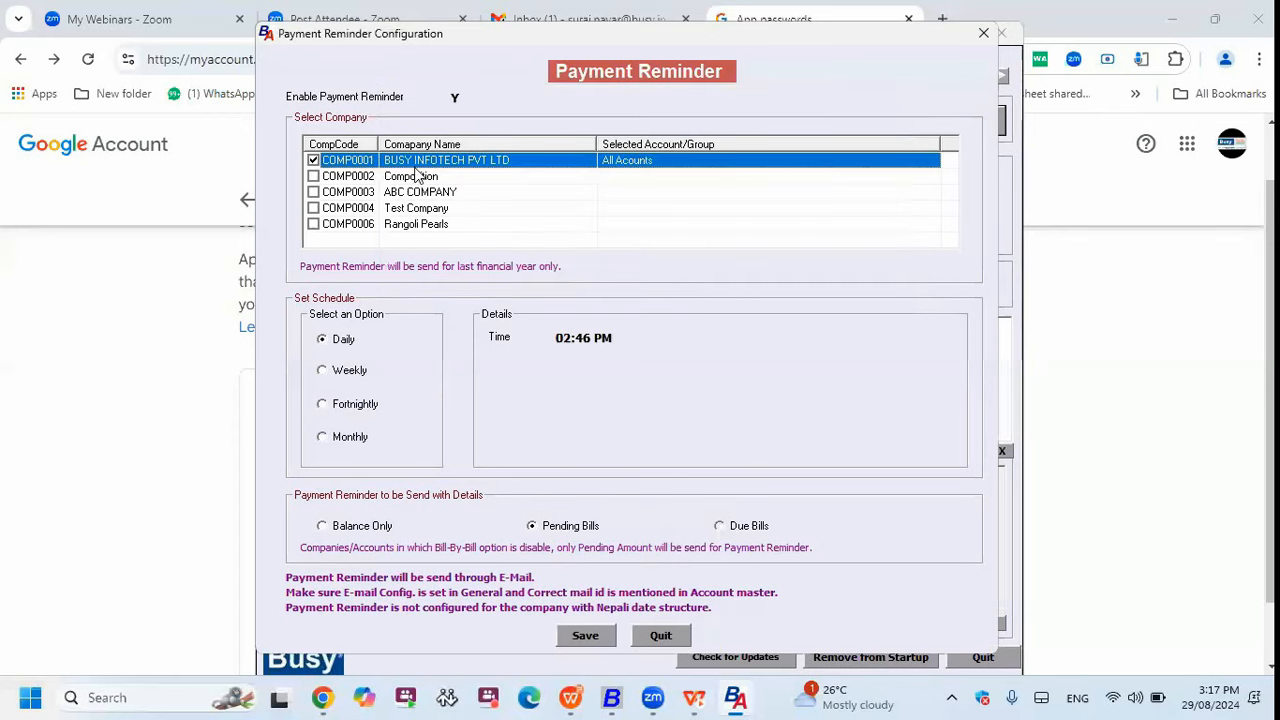
Try selecting Abc Company and Cash individually from the list of accounts of BUSY INFOTECH PVT LTD.
double_click(533, 165)
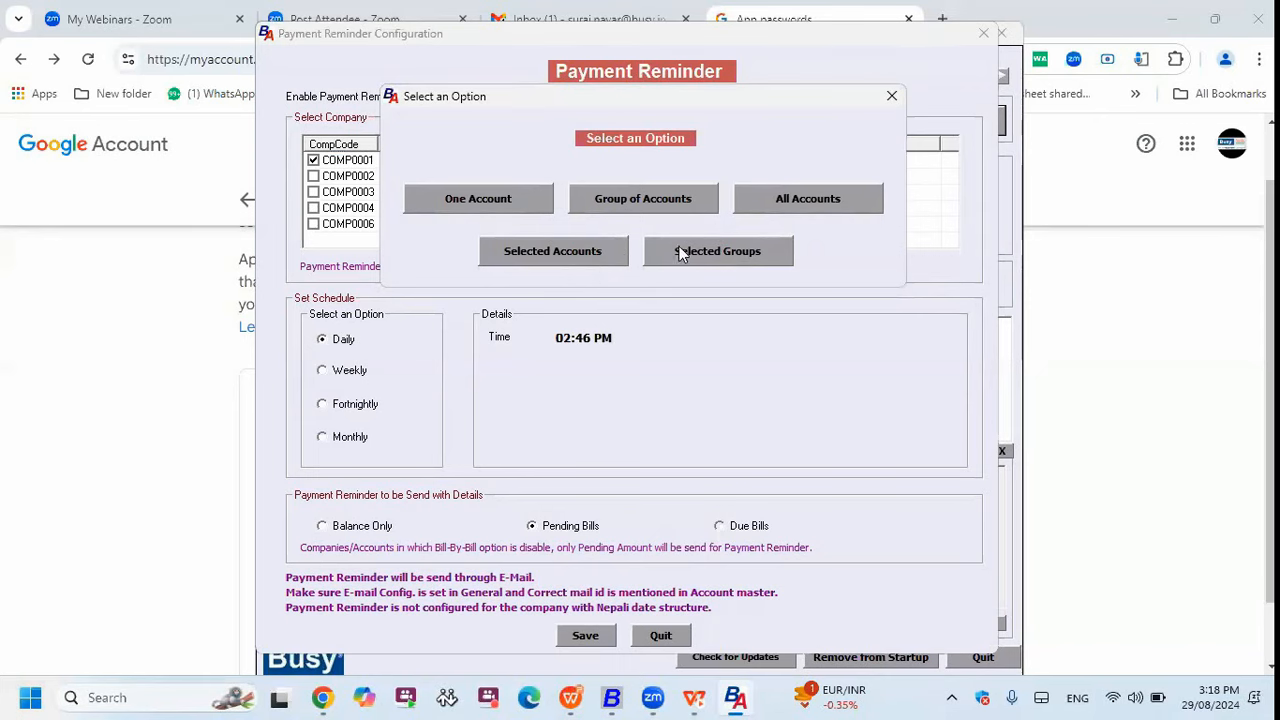
click(572, 257)
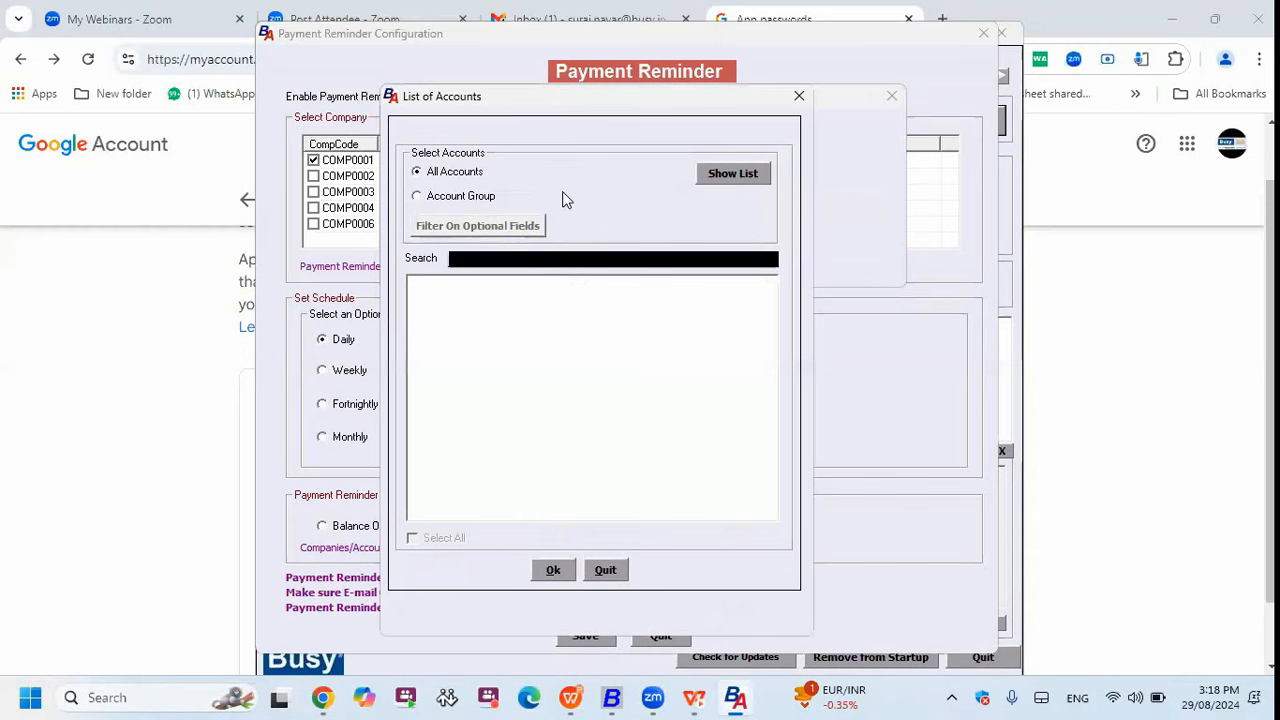
click(737, 174)
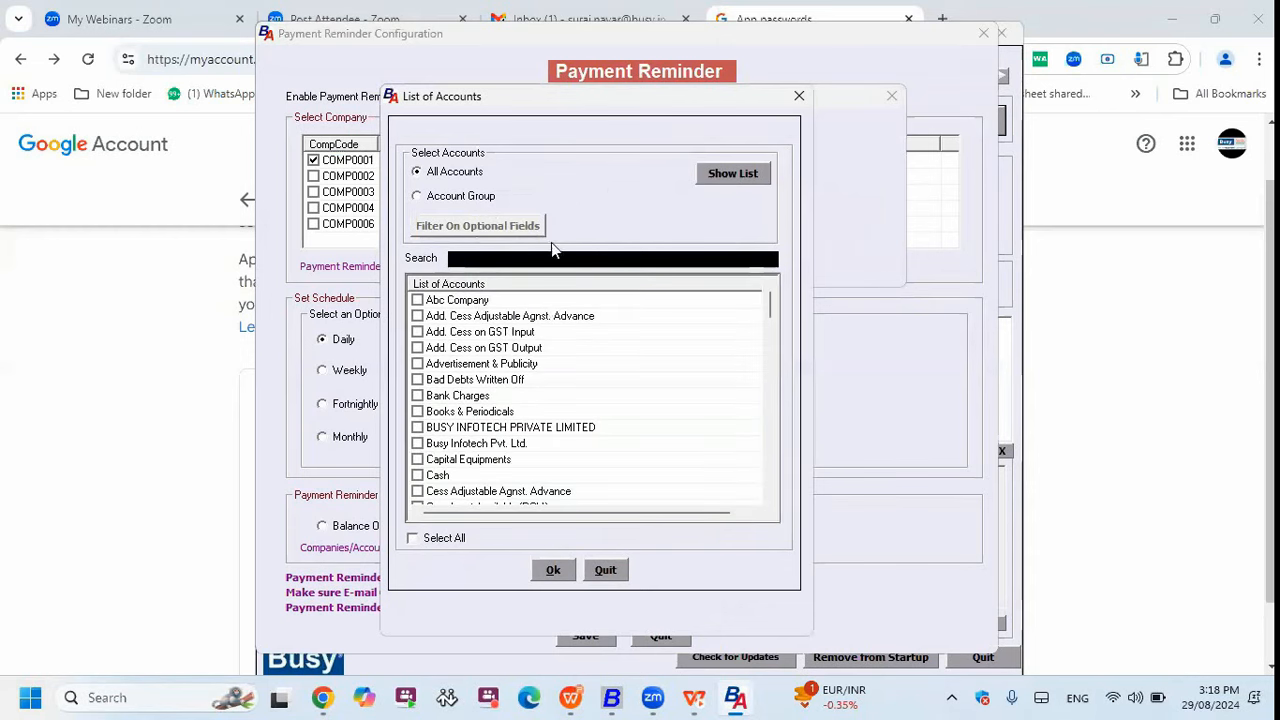
click(418, 300)
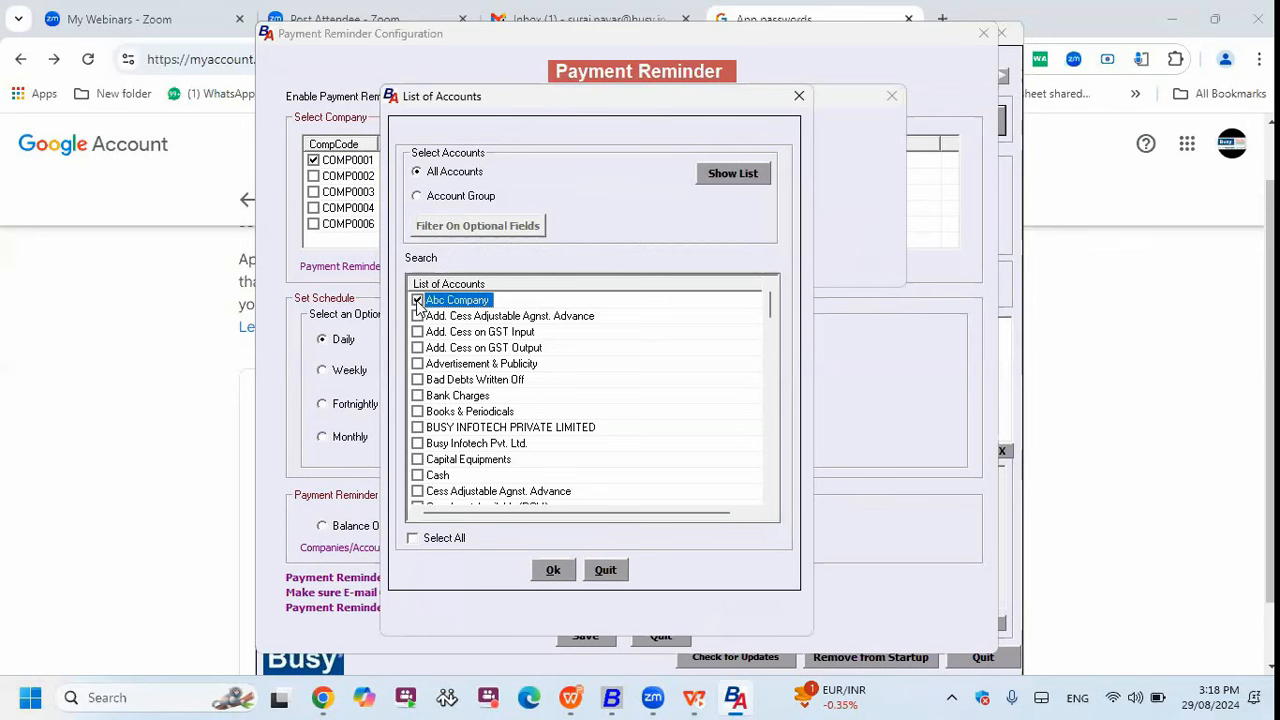
click(417, 476)
scroll(420, 480, down, 1)
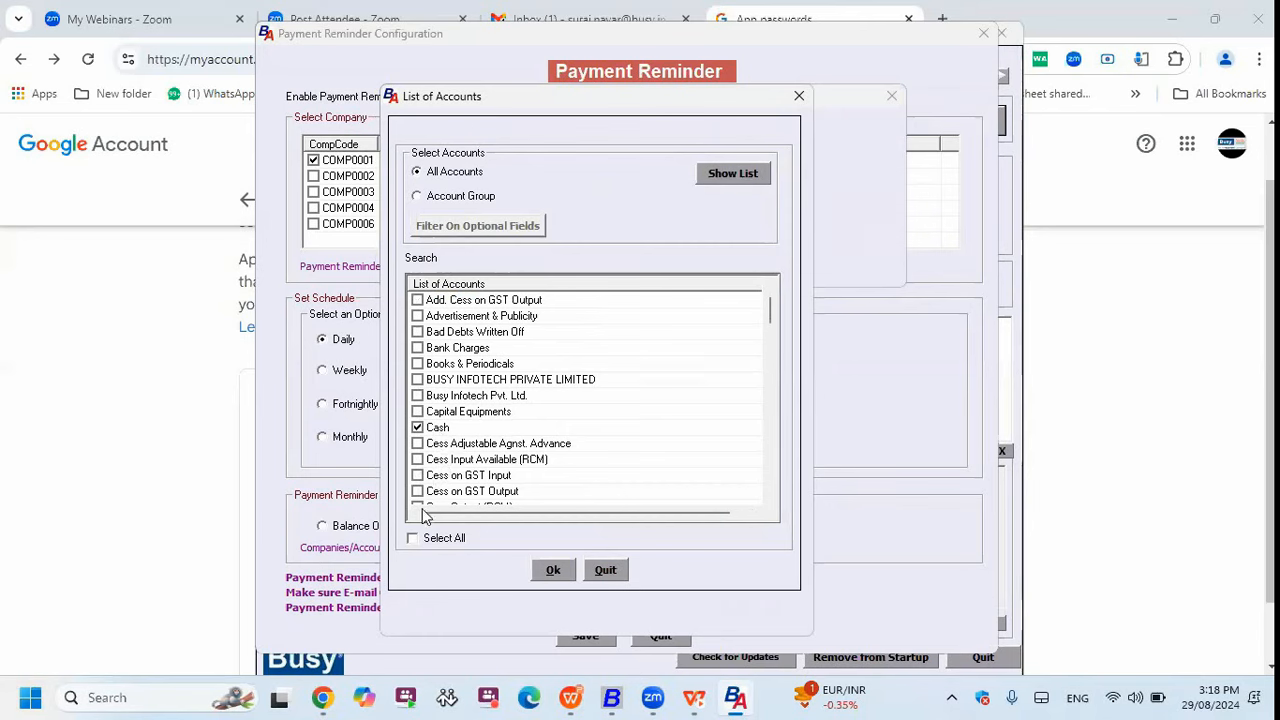
Limit the account list to the Sundry Debtors group, and close the list without applying it.
click(472, 200)
text(sun)
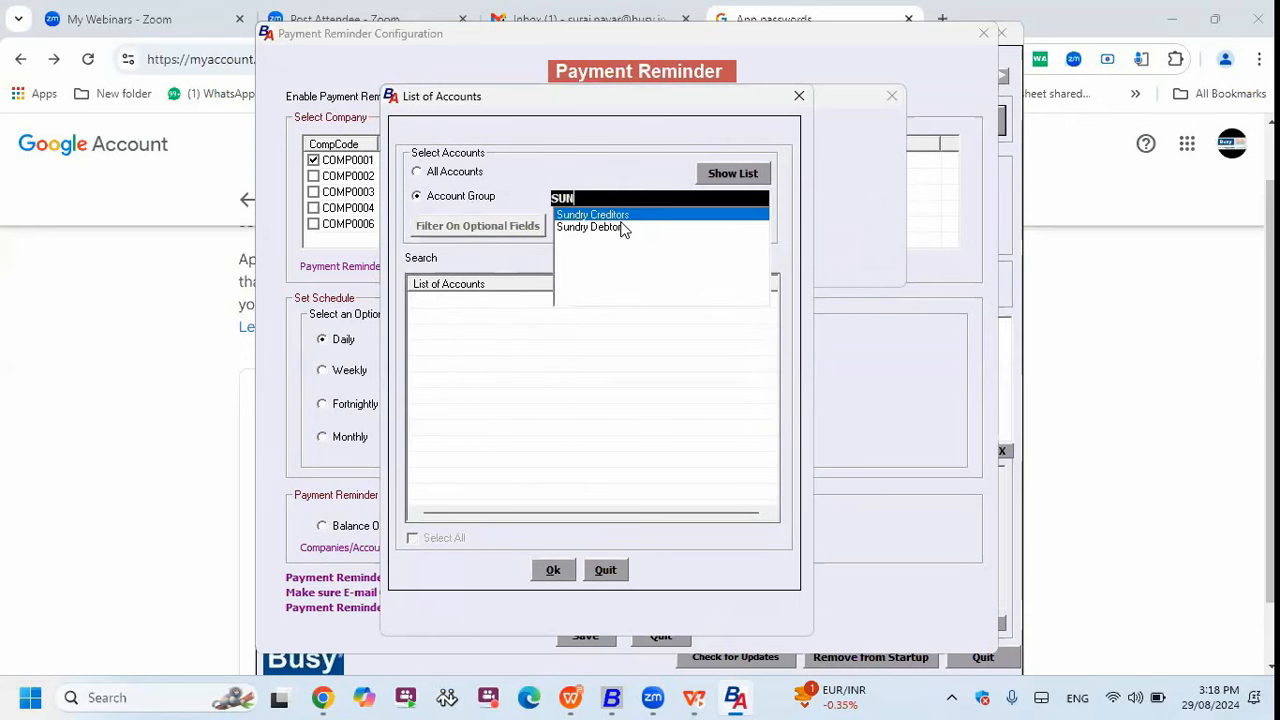
click(622, 227)
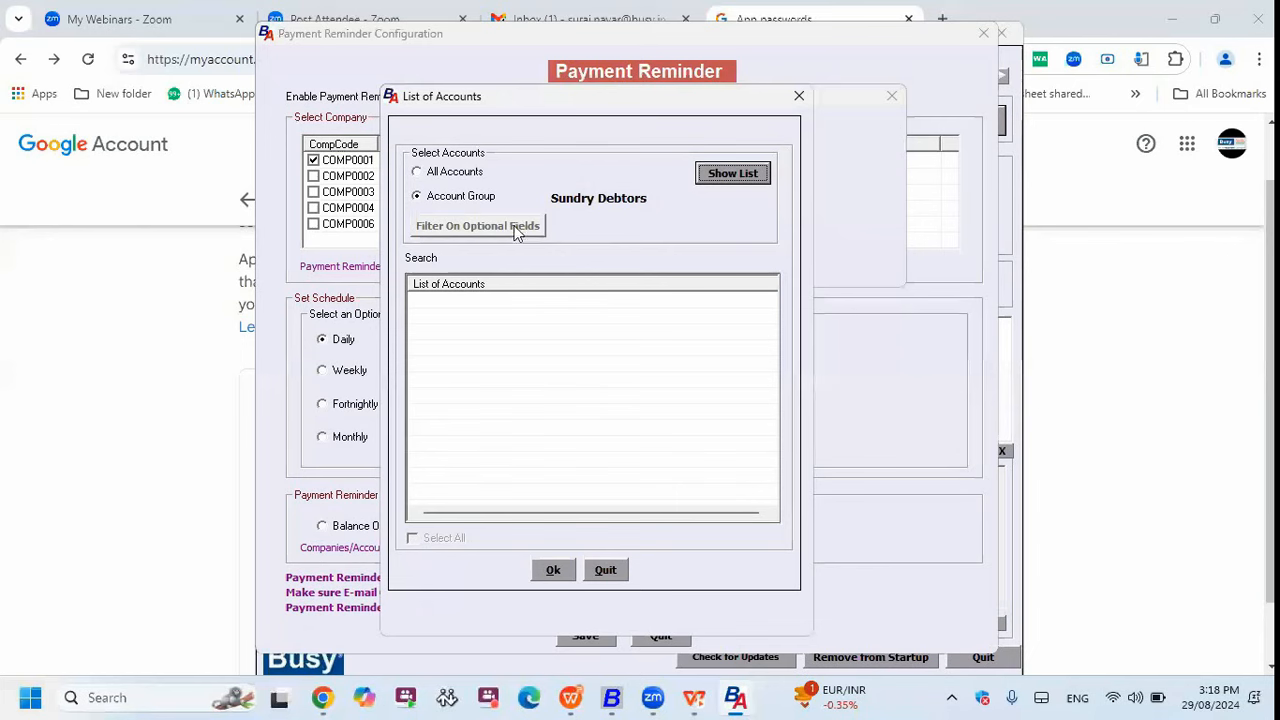
click(799, 95)
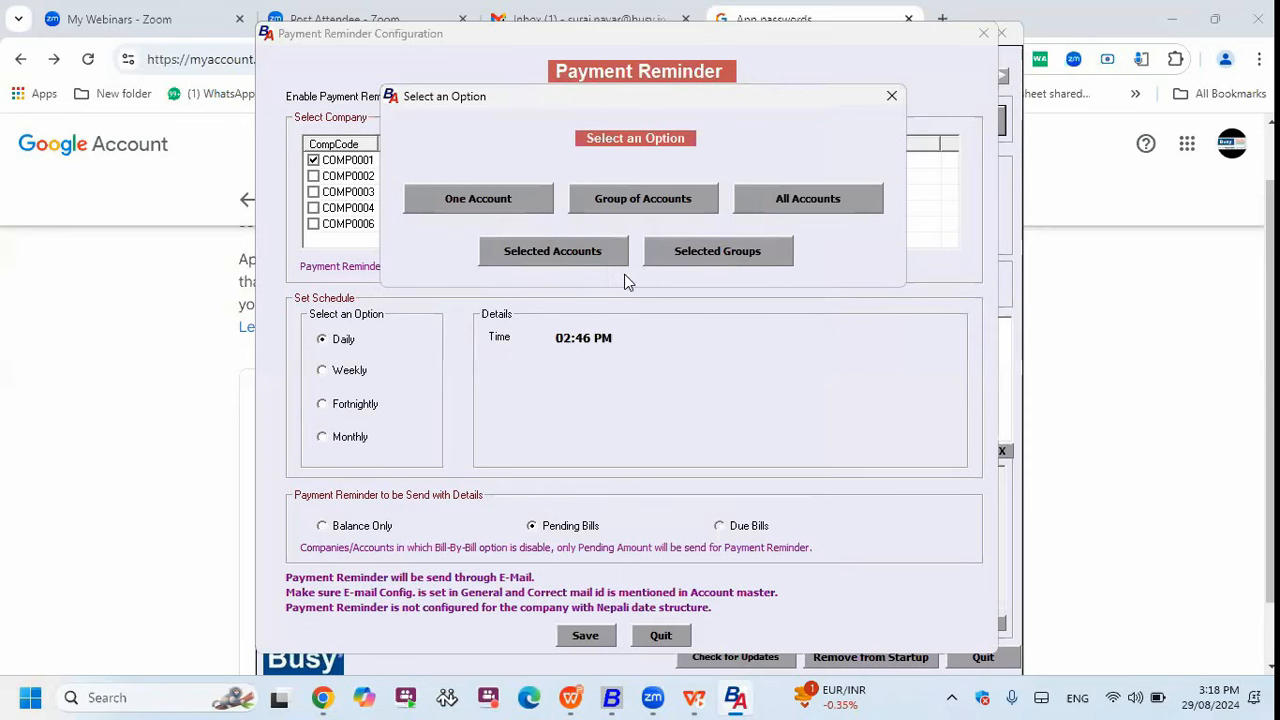
Search the account groups of BUSY INFOTECH PVT LTD for "SUN" and select Sundry Debtors.
click(694, 273)
click(801, 96)
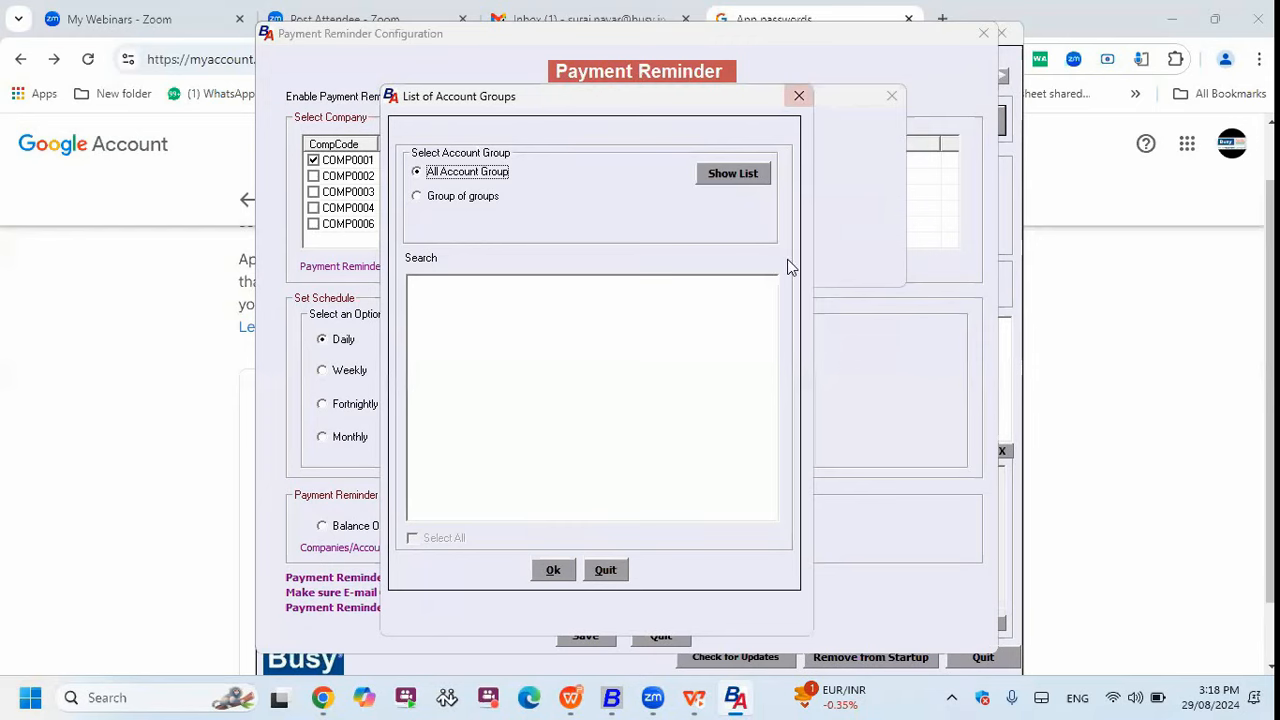
click(710, 252)
click(733, 180)
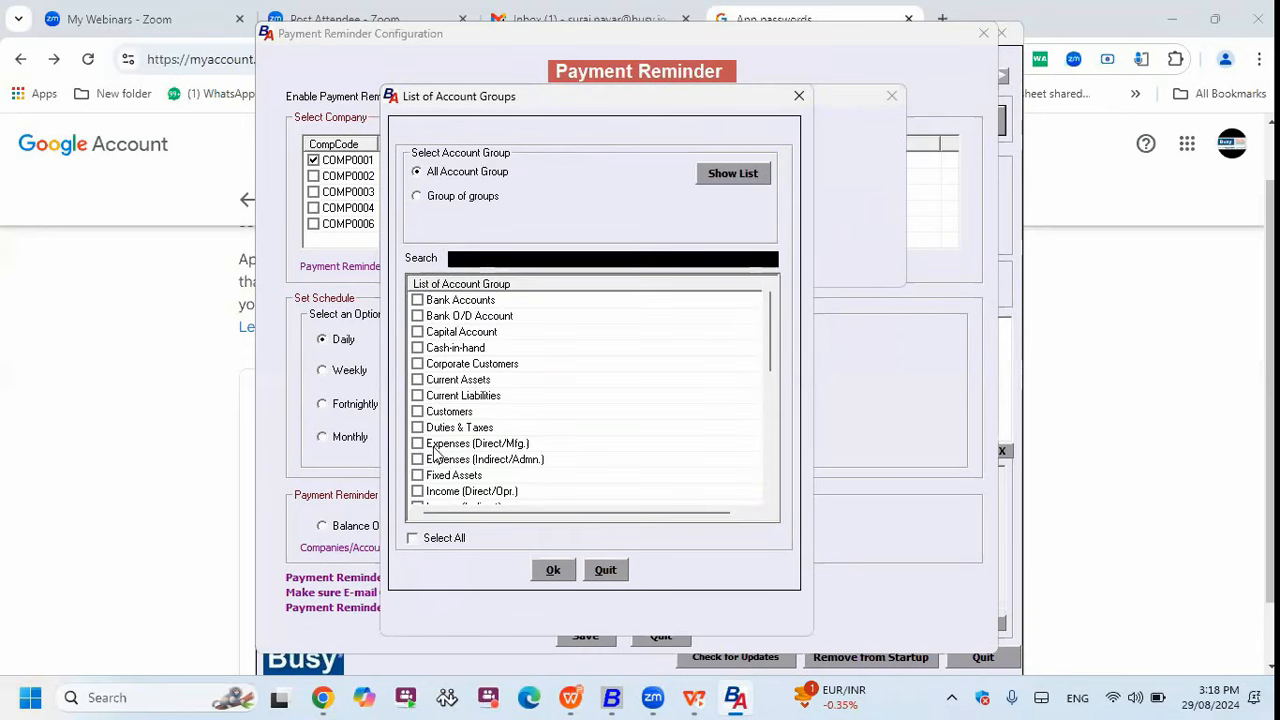
text(SUN)
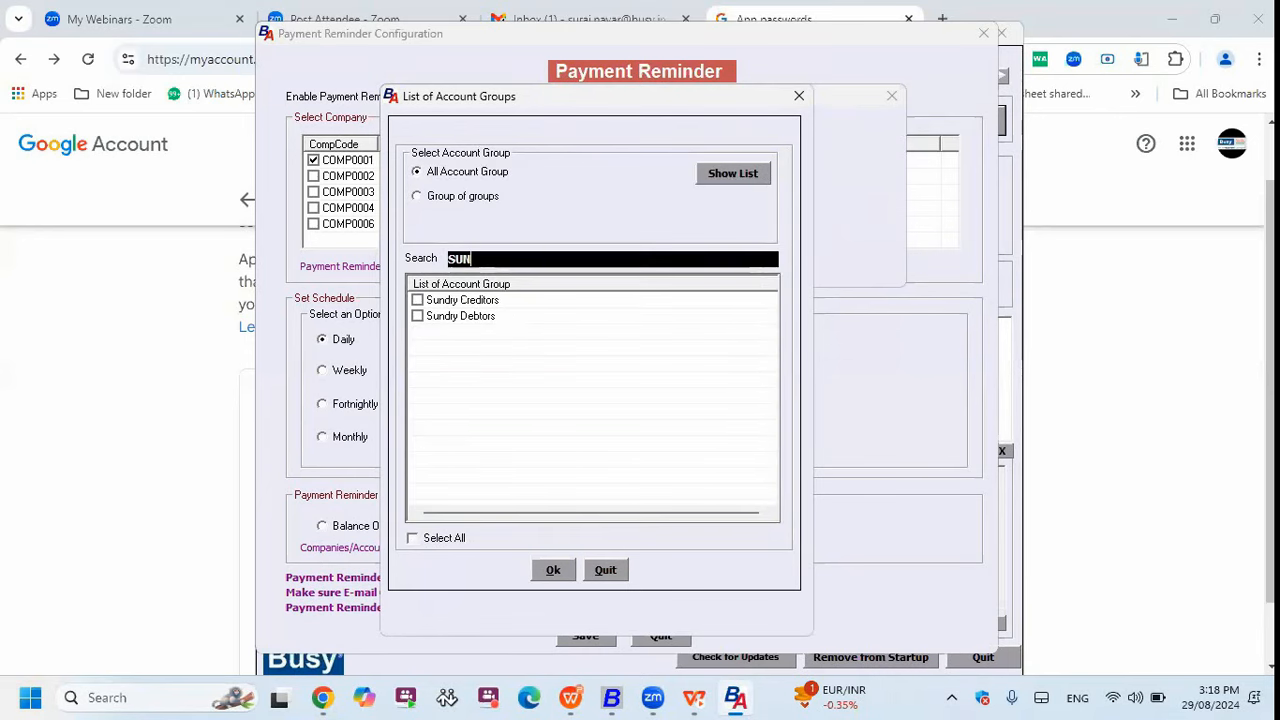
click(418, 316)
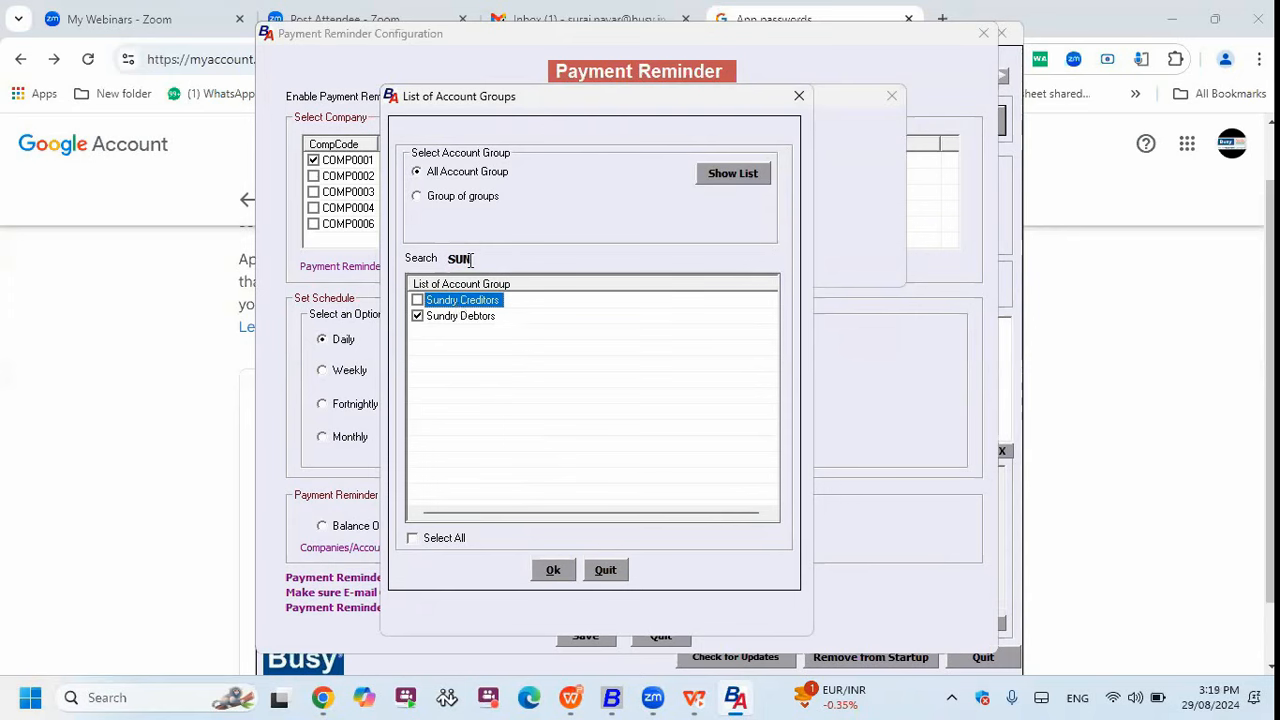
Search the account groups for "SUN" again, add Sundry Creditors to the selection and apply it.
click(451, 259)
key(BackSpace)
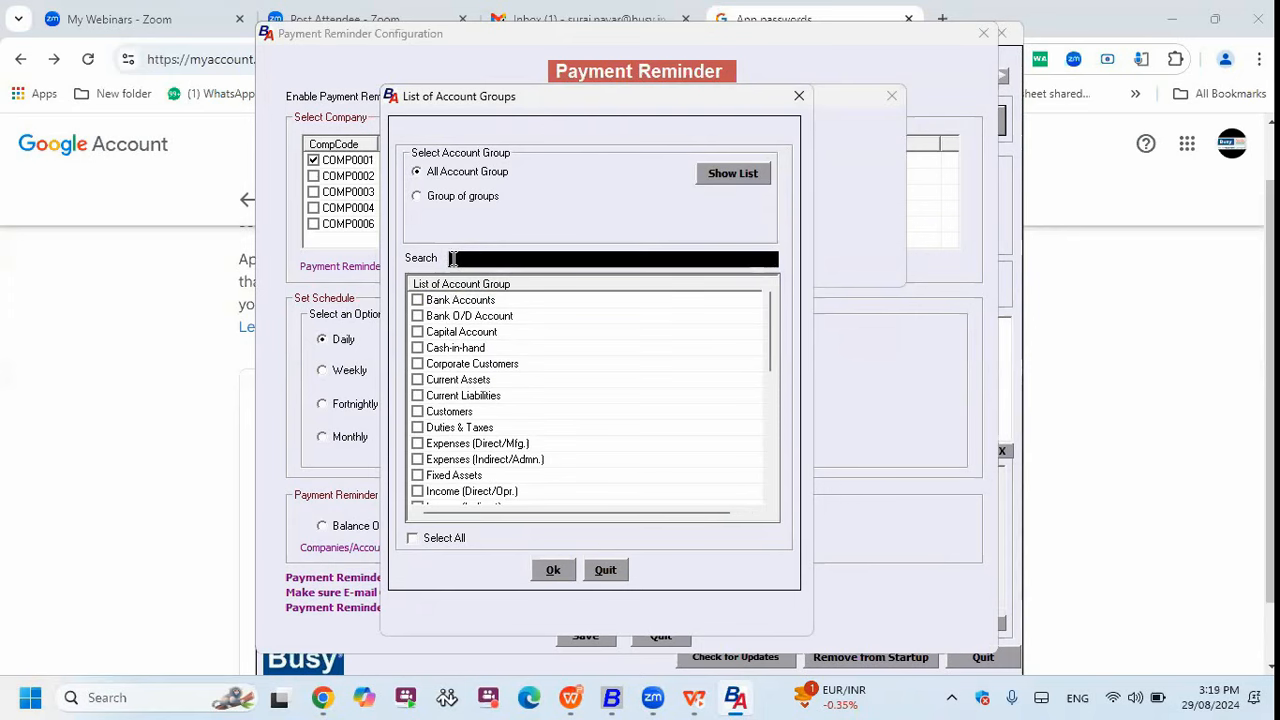
text(SUN)
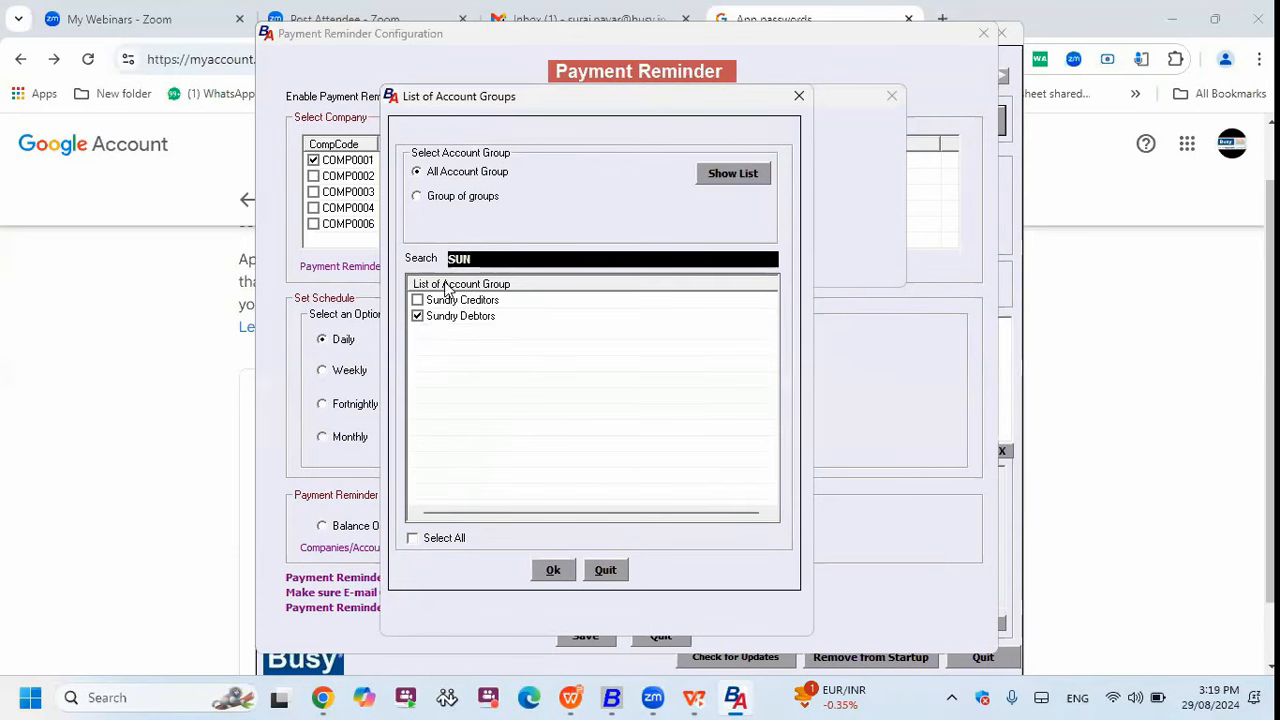
click(417, 301)
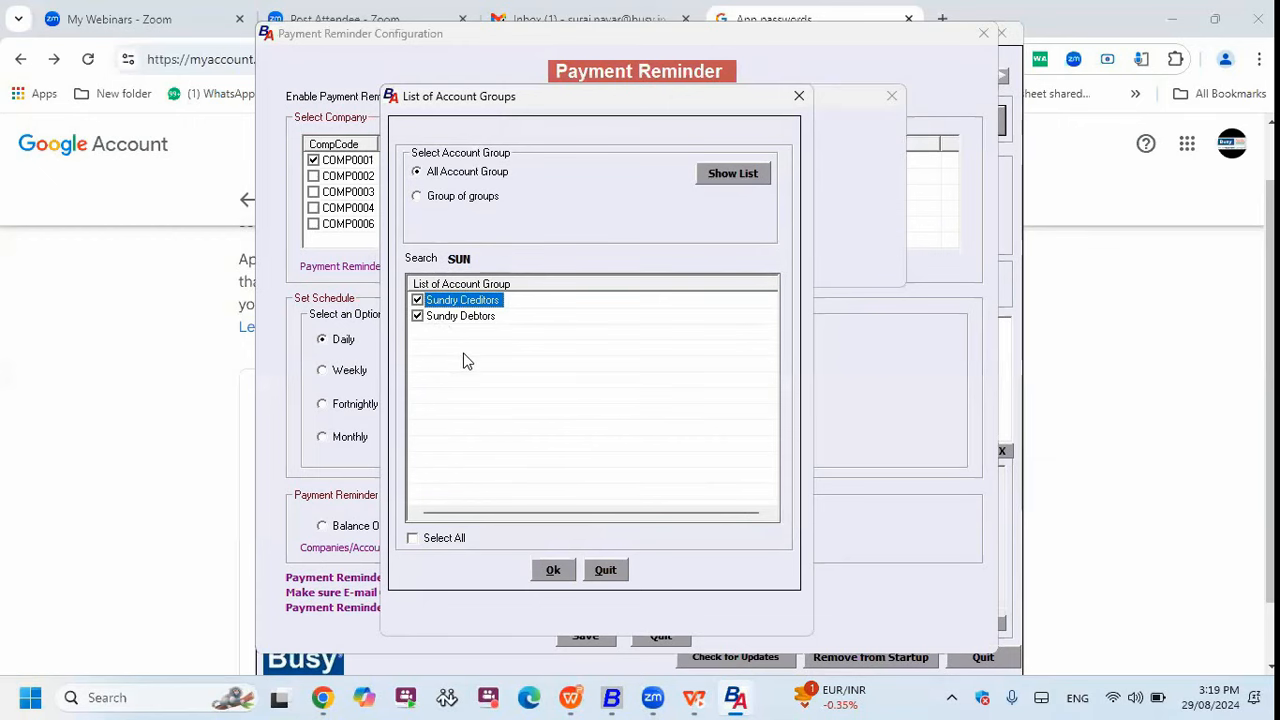
click(552, 568)
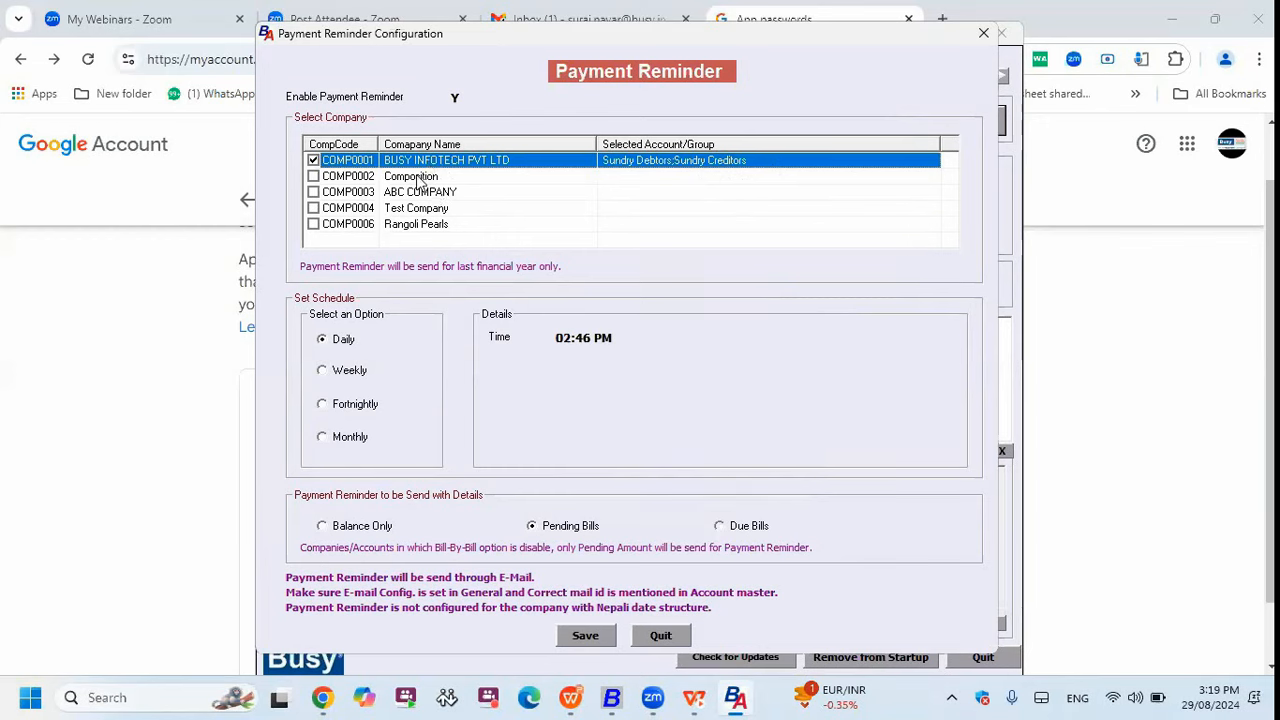
Try adding ABC COMPANY to the payment reminders twice, cancelling its account choice and deselecting it each time.
click(327, 195)
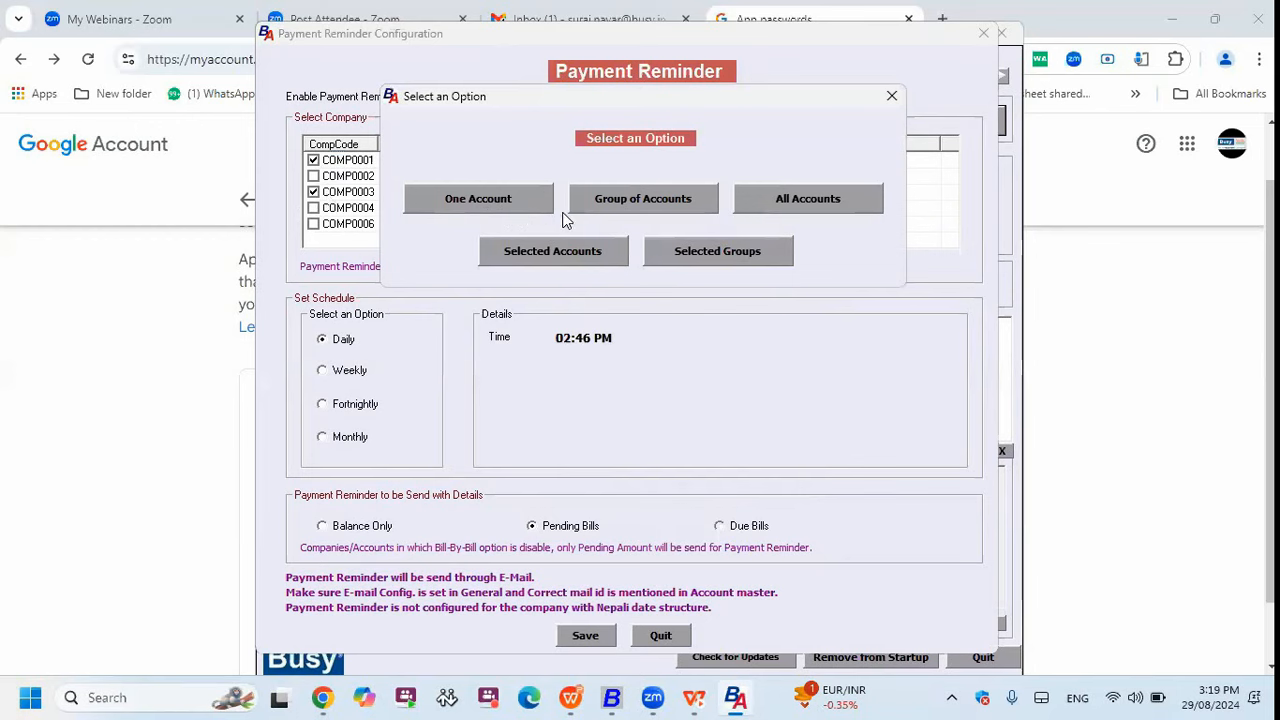
key(Escape)
click(314, 192)
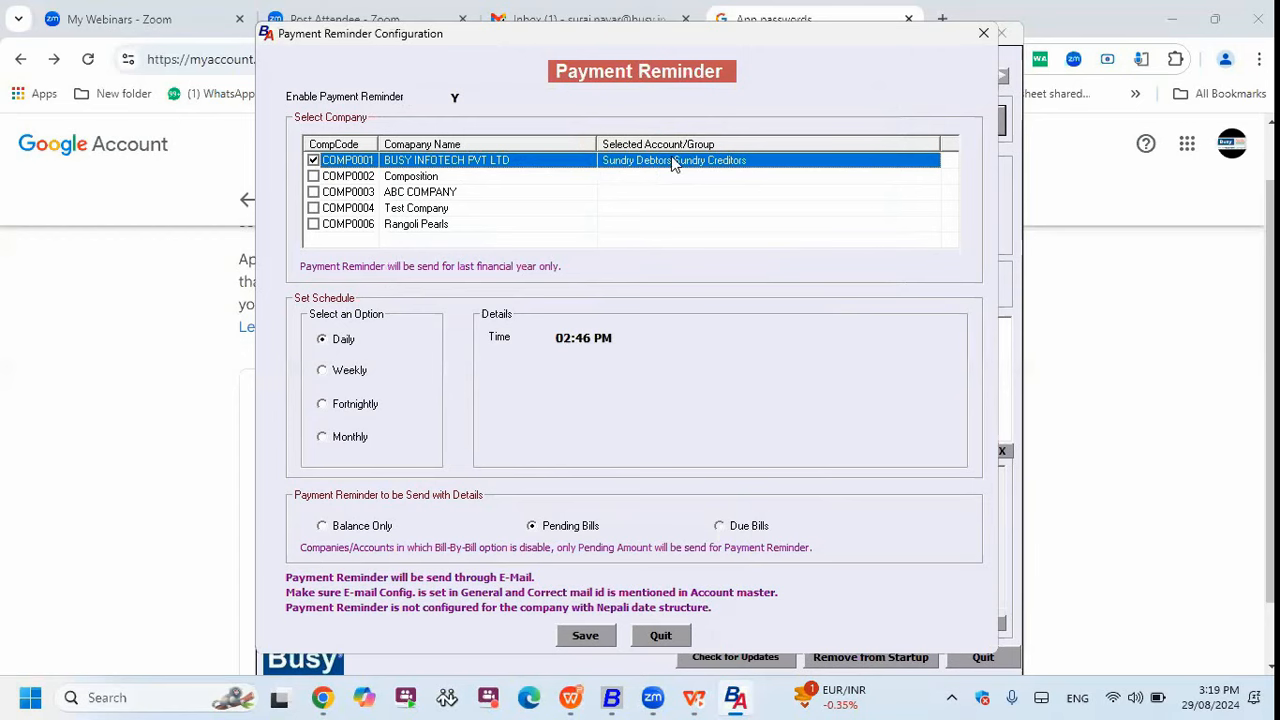
click(313, 192)
key(Escape)
click(314, 192)
Review the Daily, Weekly, Fortnightly and Monthly schedule options for the payment reminder.
click(346, 346)
click(345, 375)
click(357, 408)
click(350, 440)
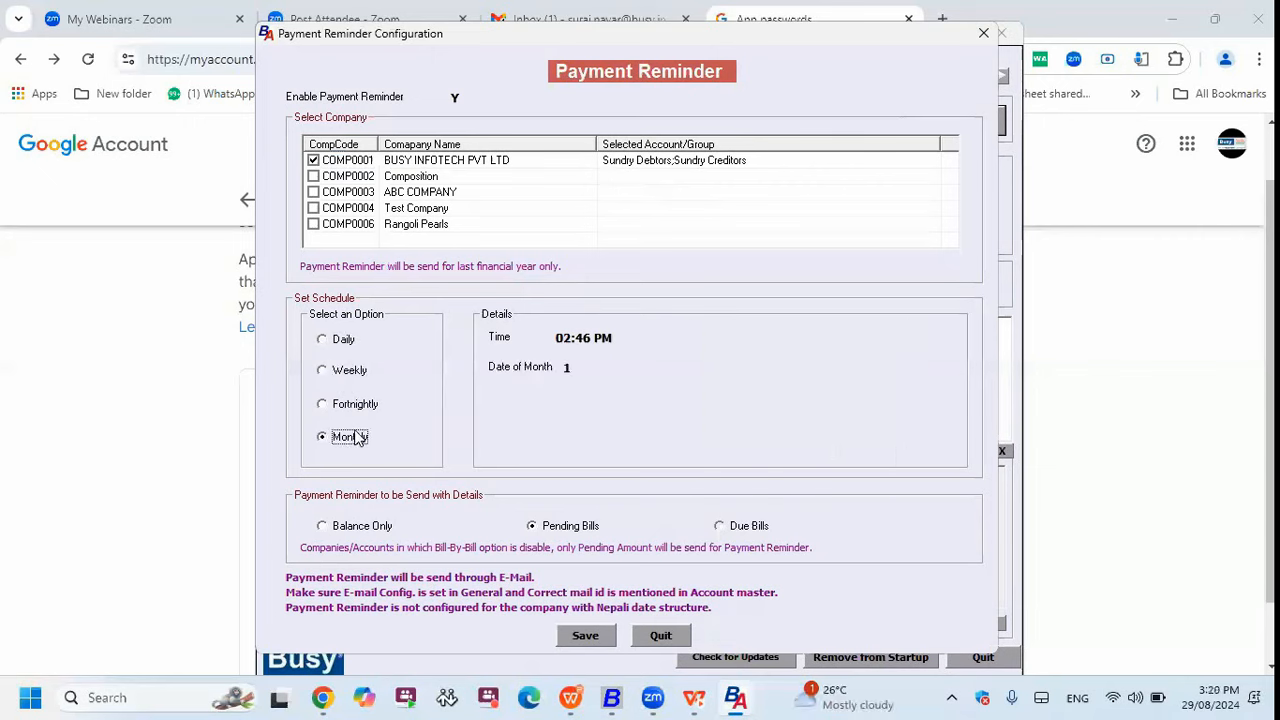
Set the payment reminder schedule to Daily with the time 03:25 PM.
click(347, 341)
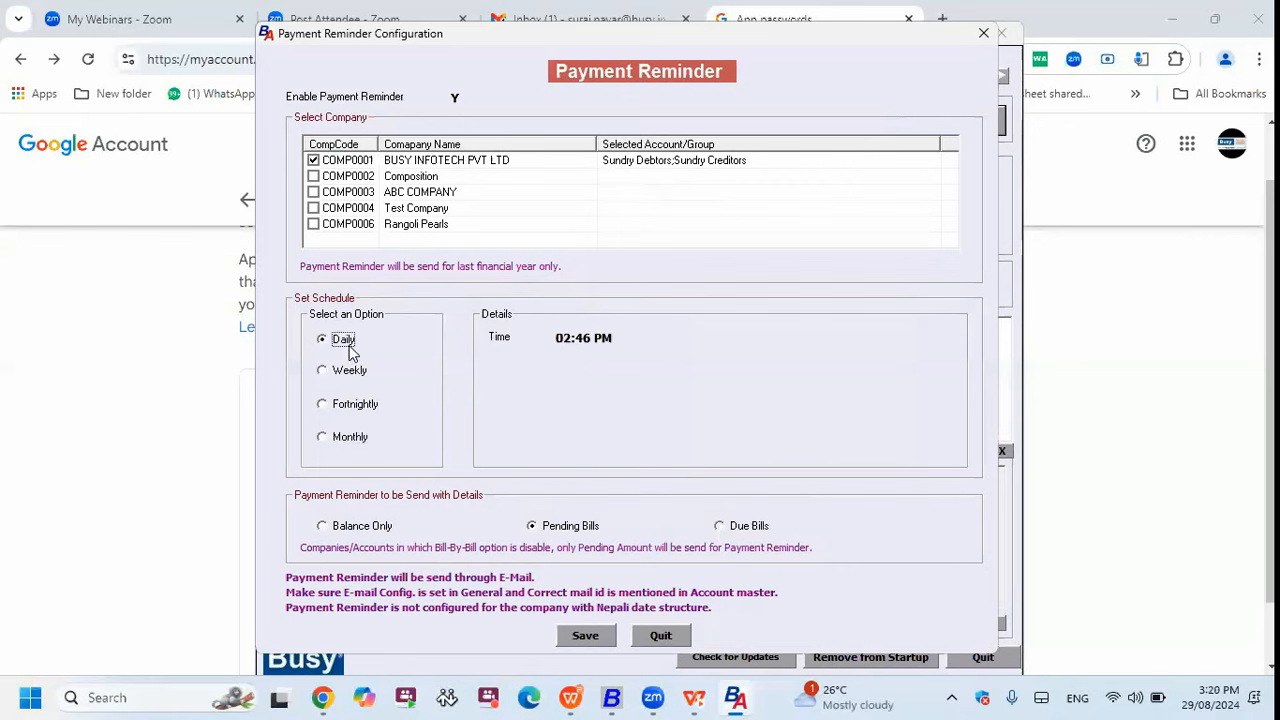
click(586, 340)
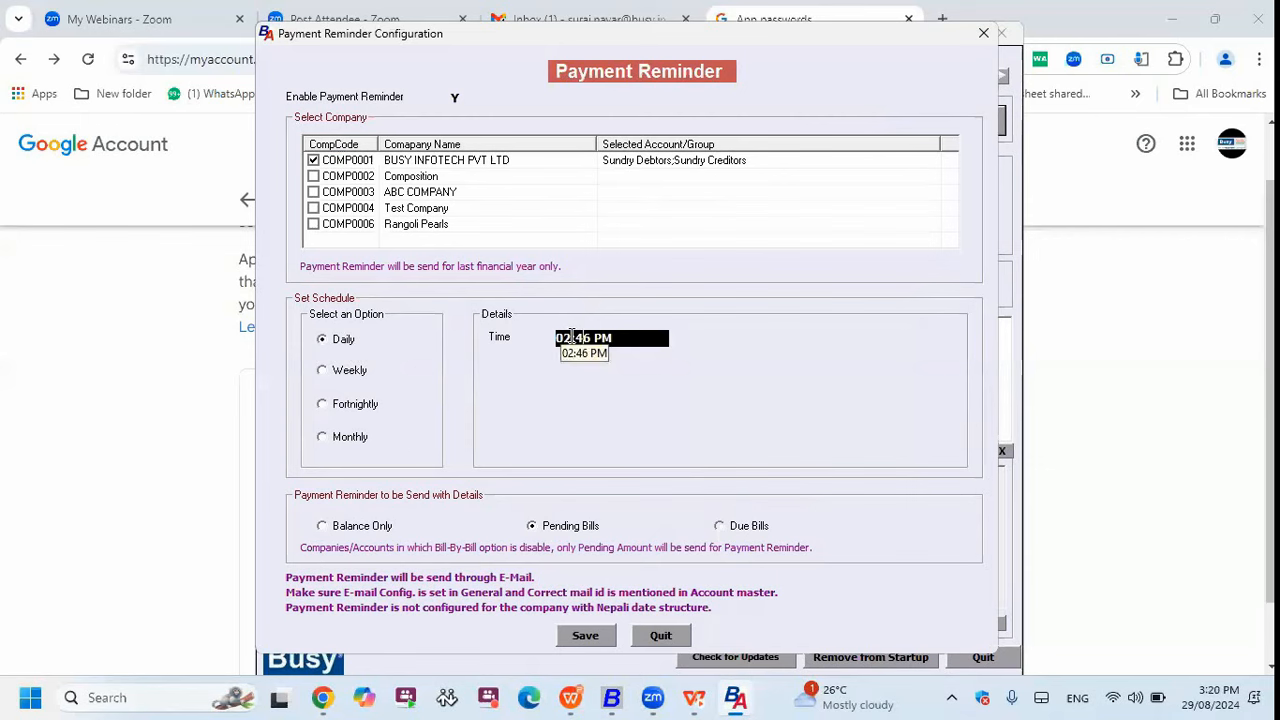
text(0325)
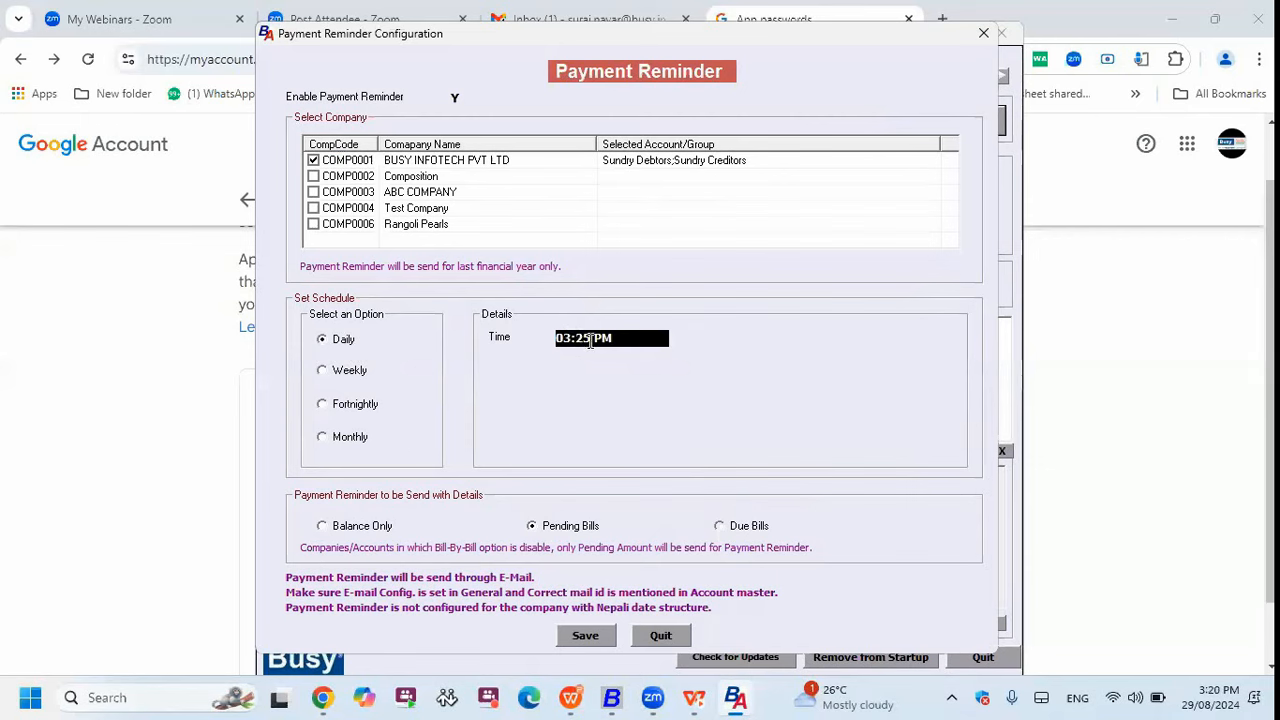
drag(617, 339, 534, 354)
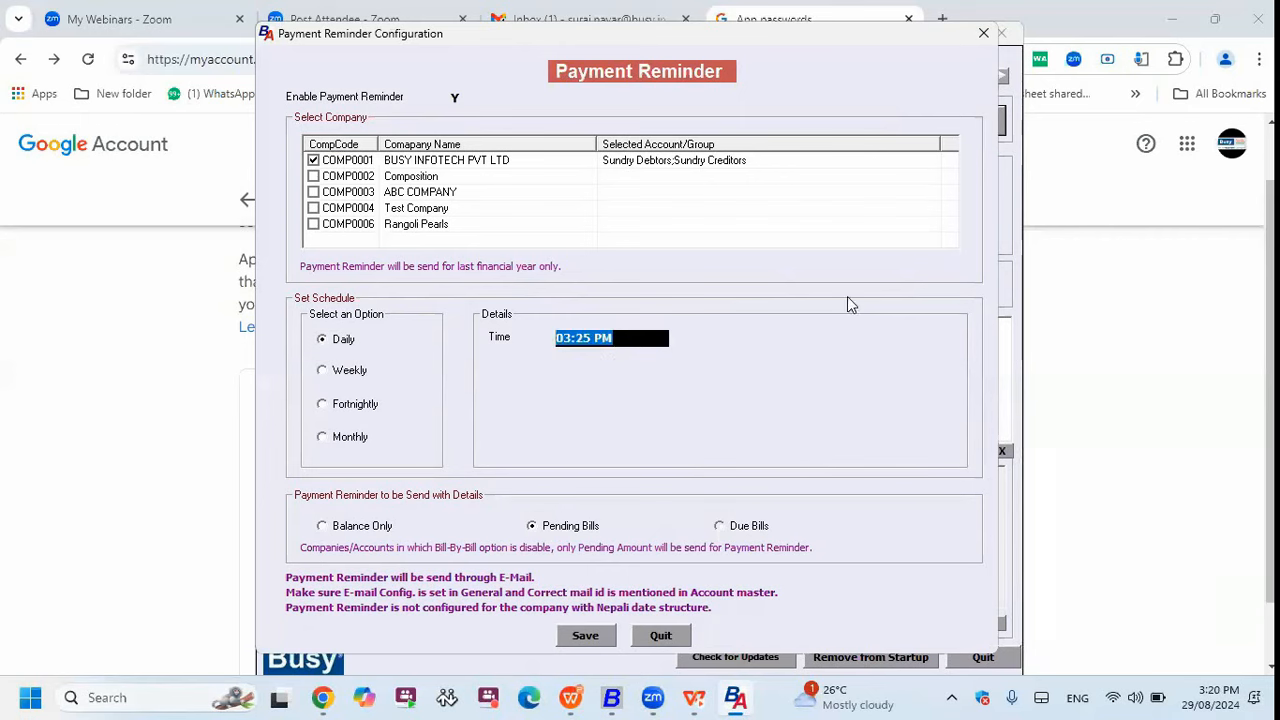
Set the payment reminder schedule to Weekly on Monday, Tuesday and Friday.
click(355, 372)
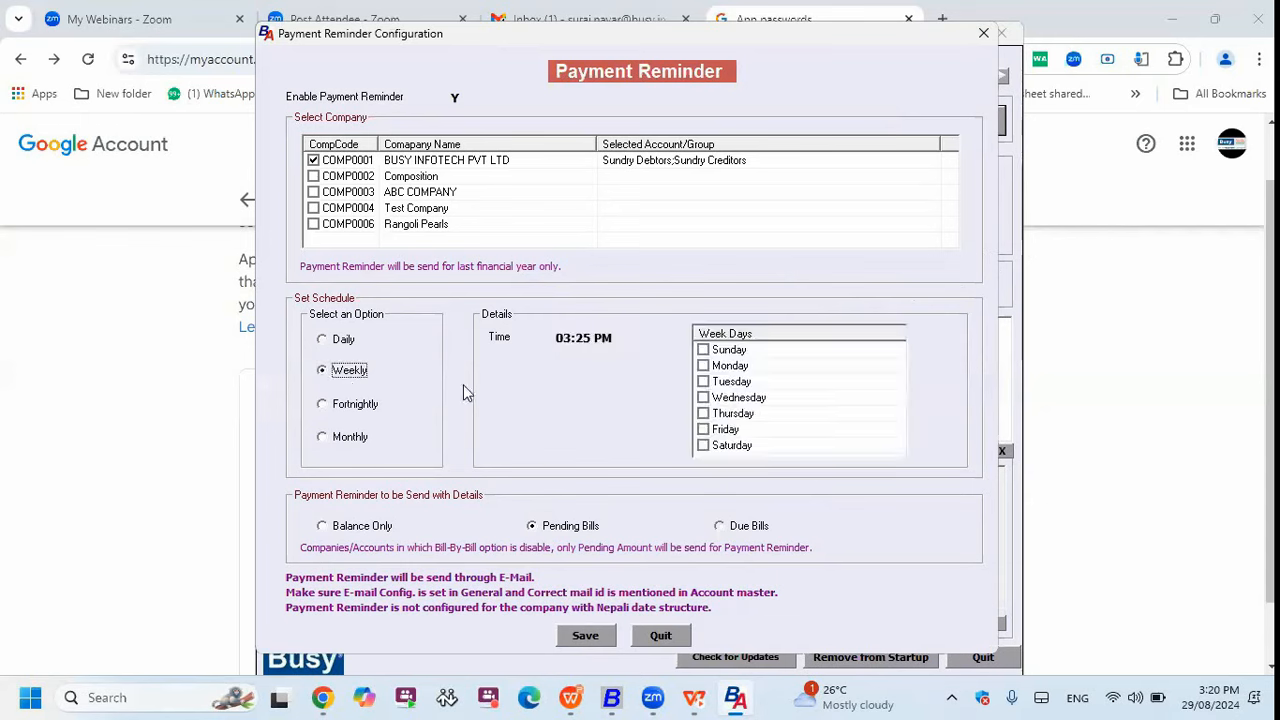
click(709, 355)
click(705, 366)
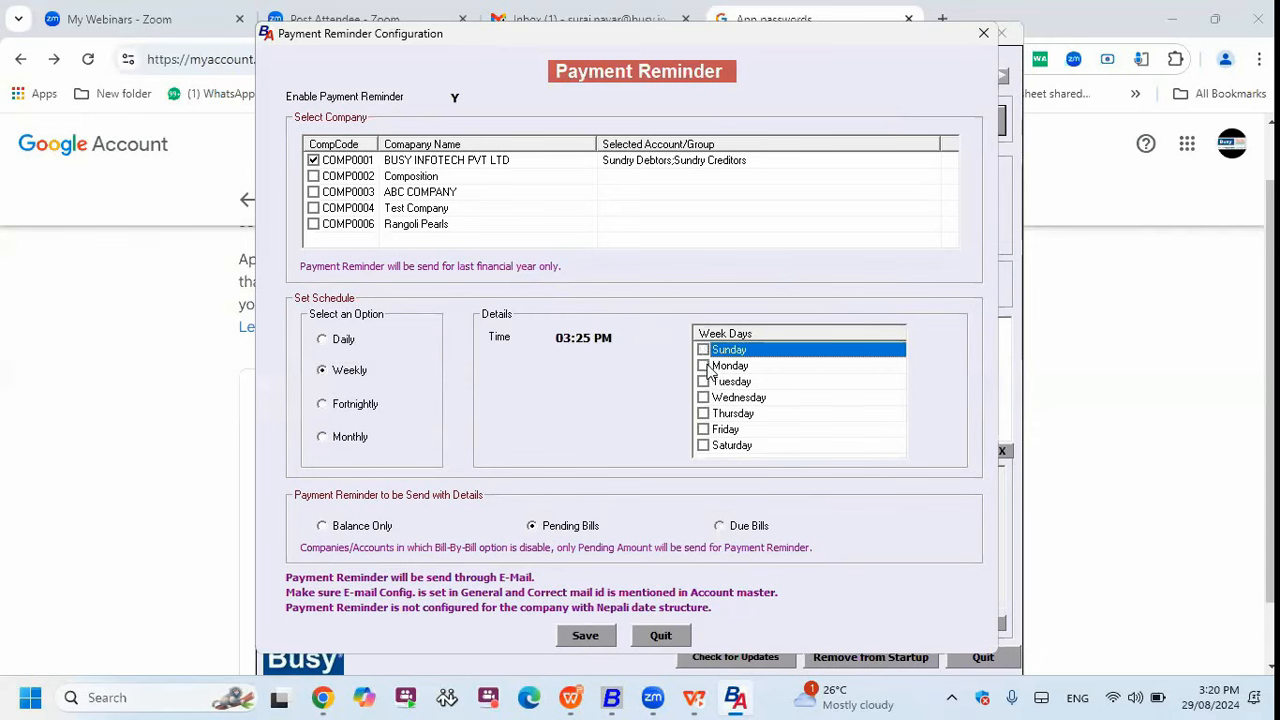
click(704, 382)
click(704, 430)
click(590, 340)
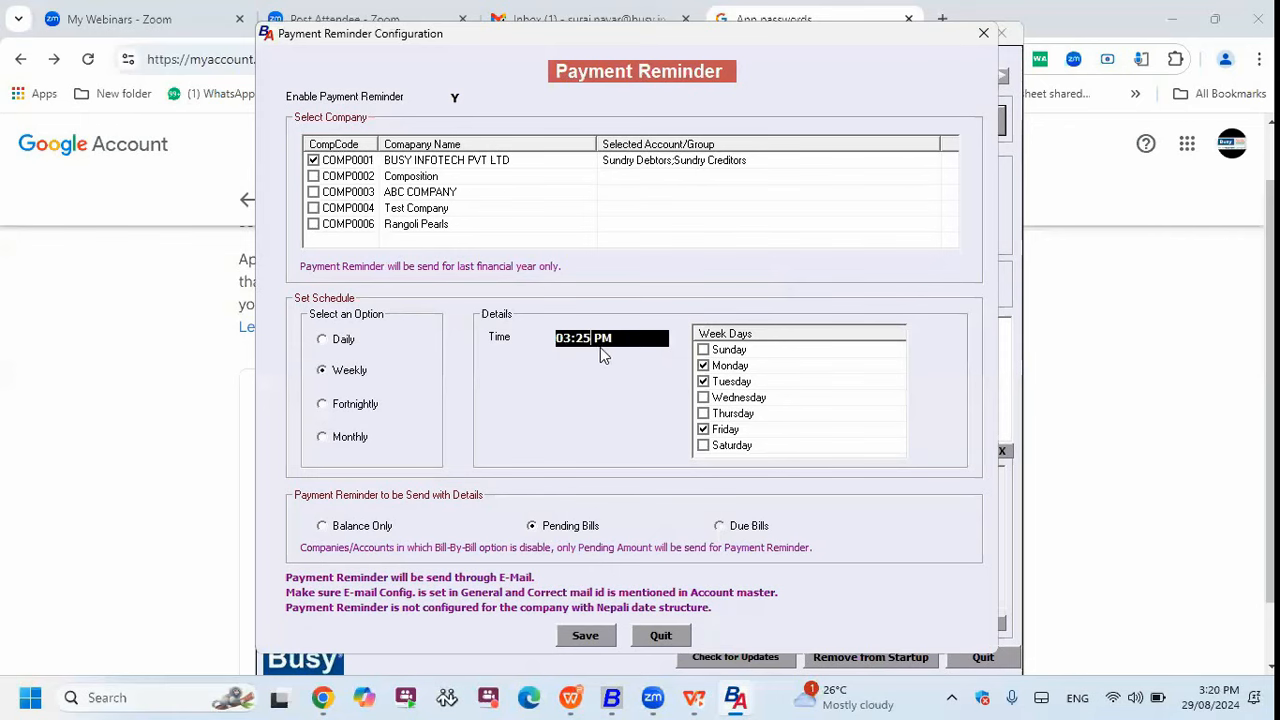
Set the payment reminder schedule to Fortnightly, with 15 for the first half and 30 for the second half.
click(322, 405)
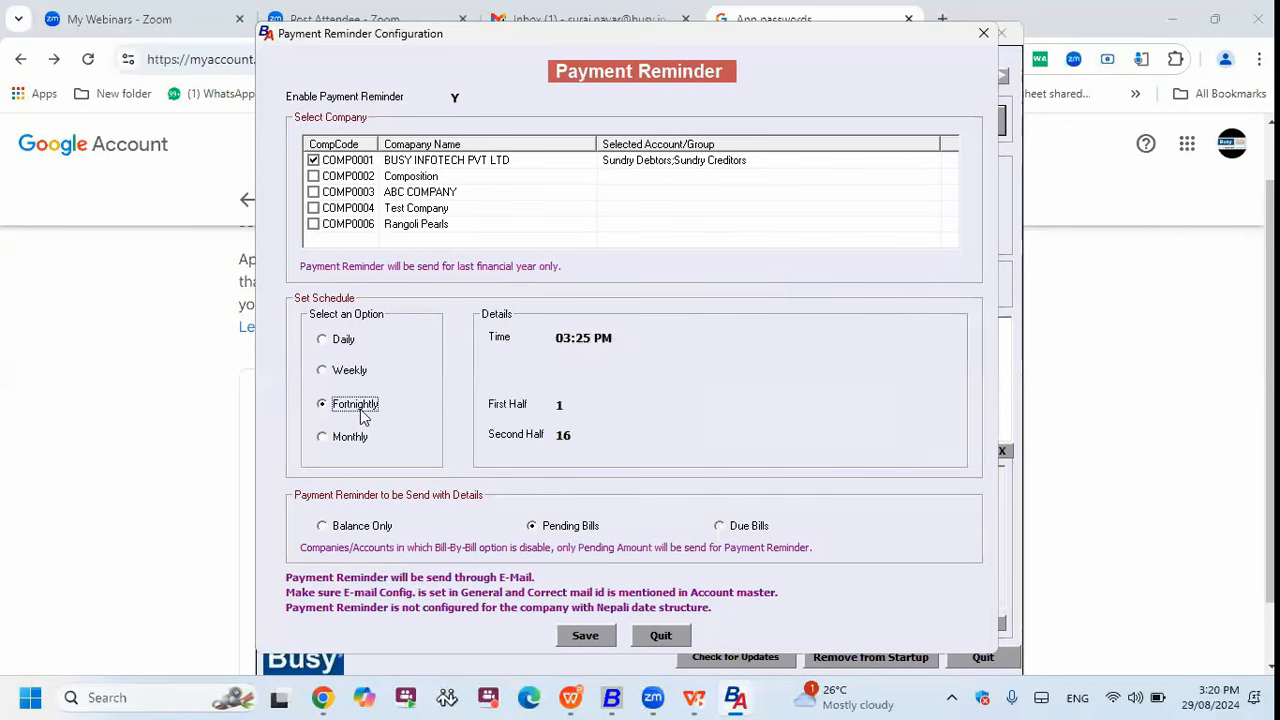
click(575, 398)
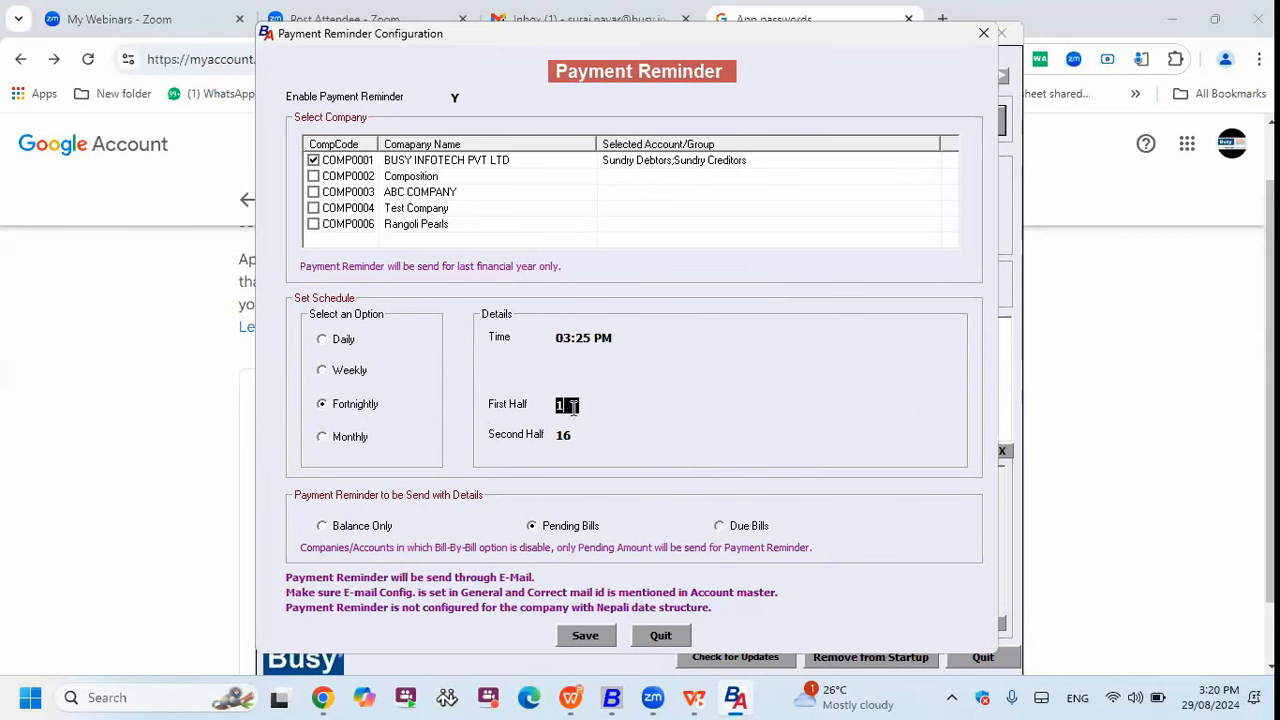
text(5)
key(Return)
text(30)
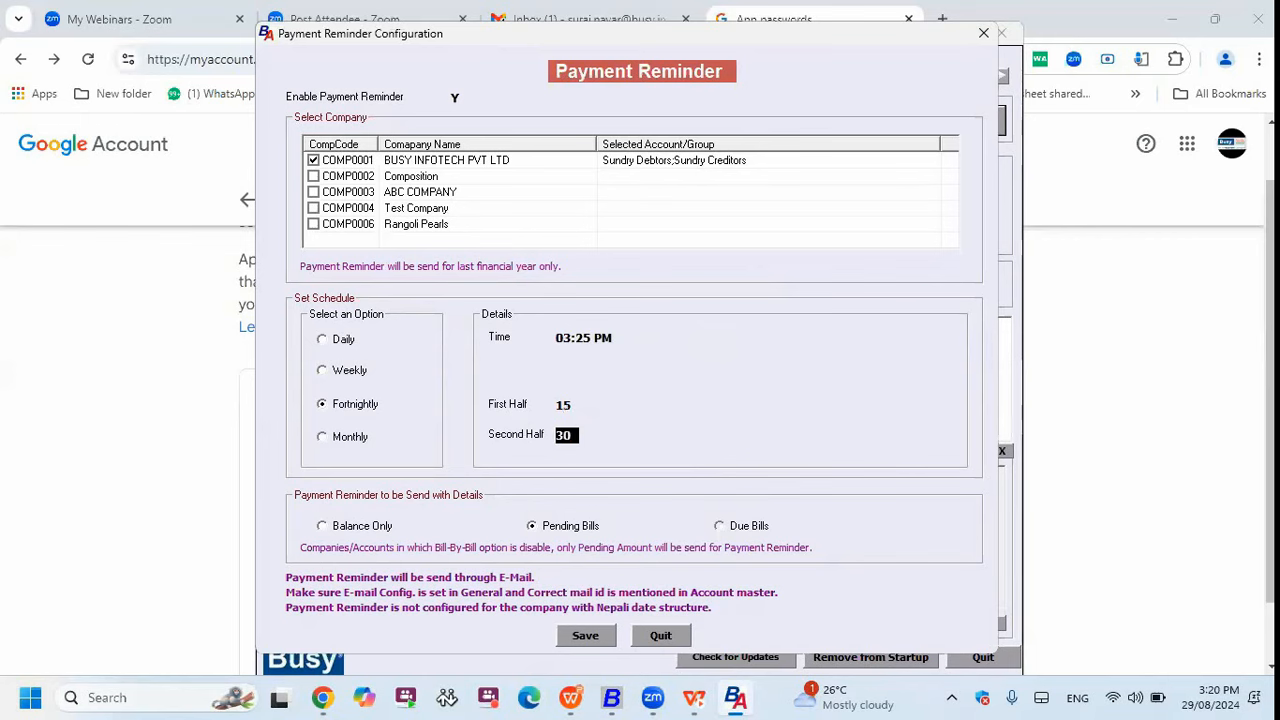
click(576, 402)
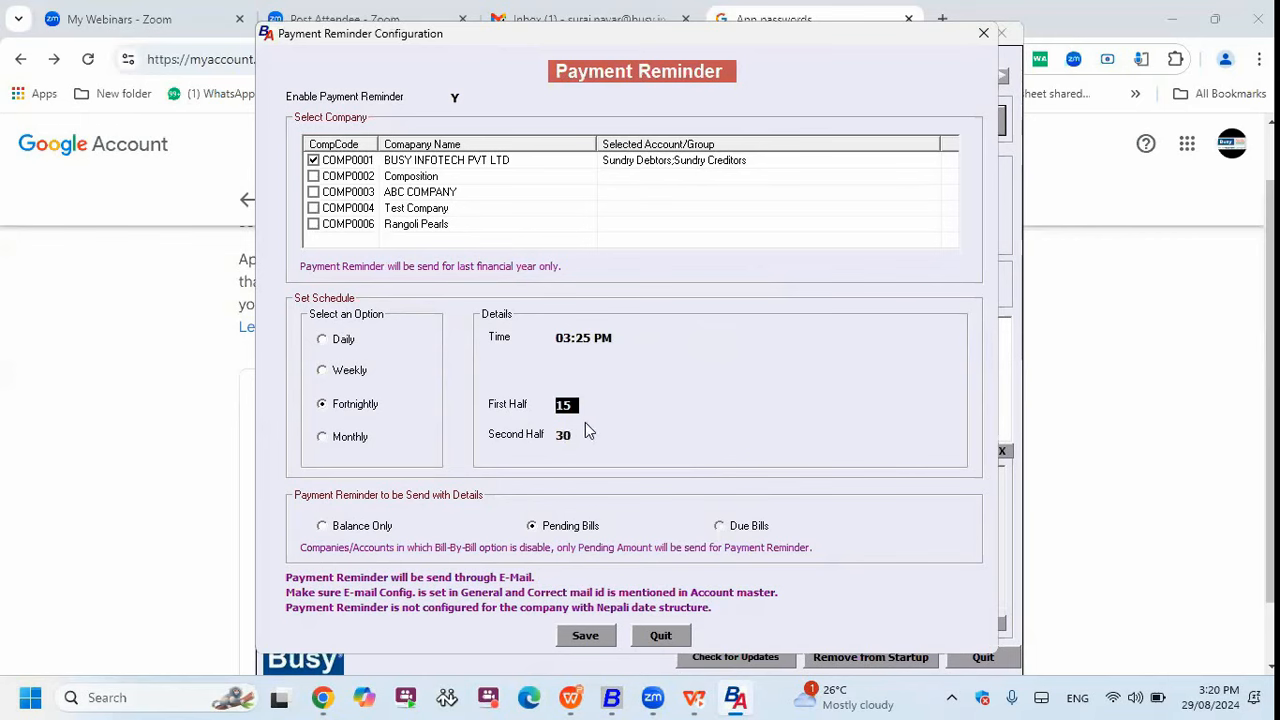
click(574, 435)
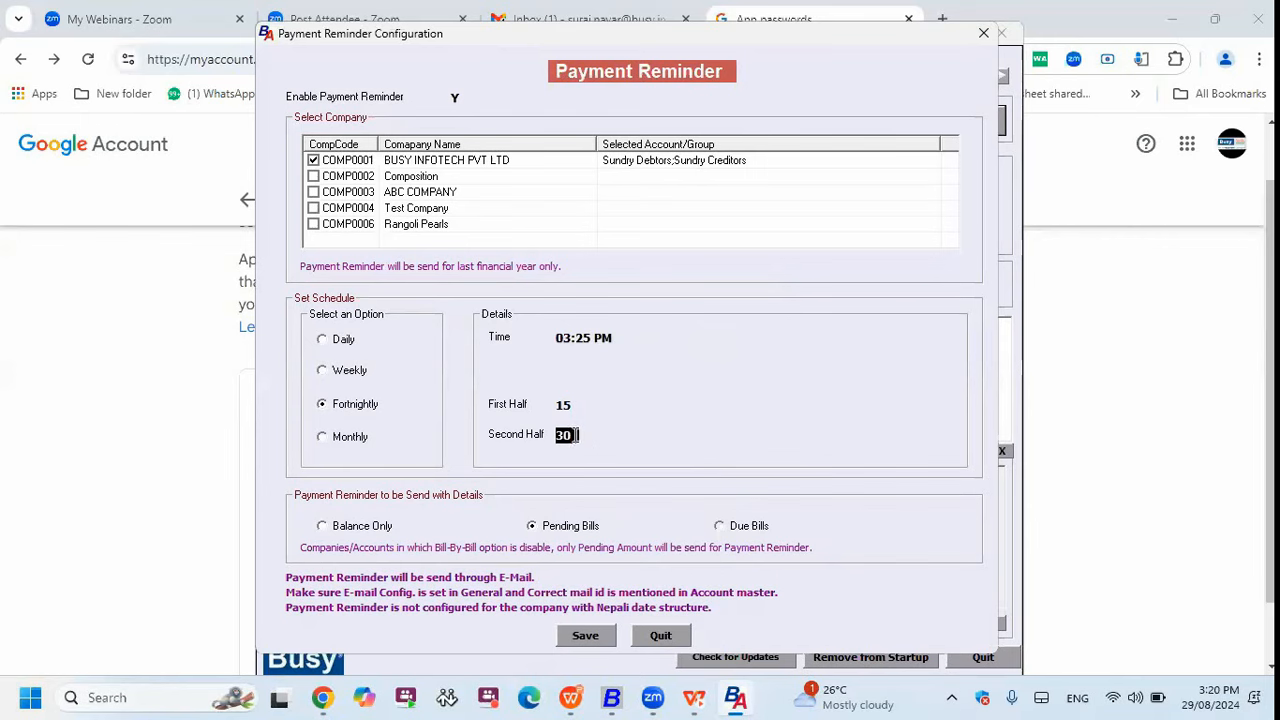
Set the payment reminder schedule to Monthly with 29 as the date of month.
click(410, 438)
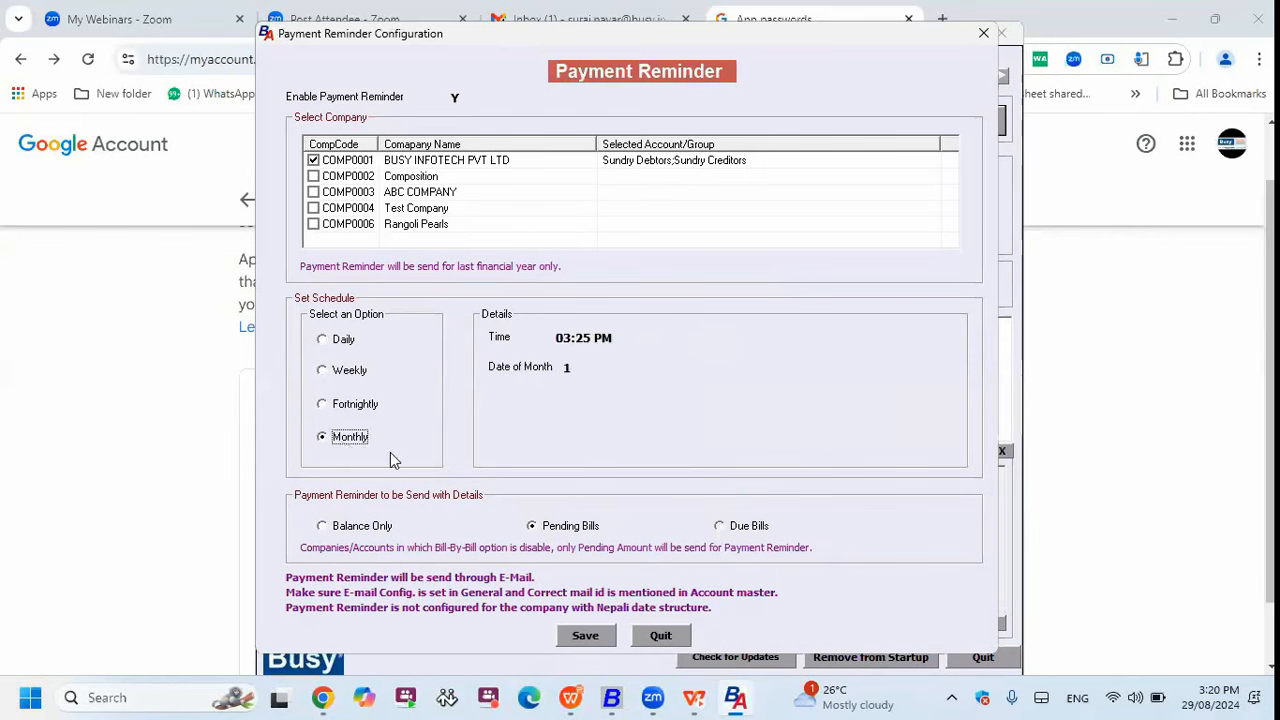
click(576, 368)
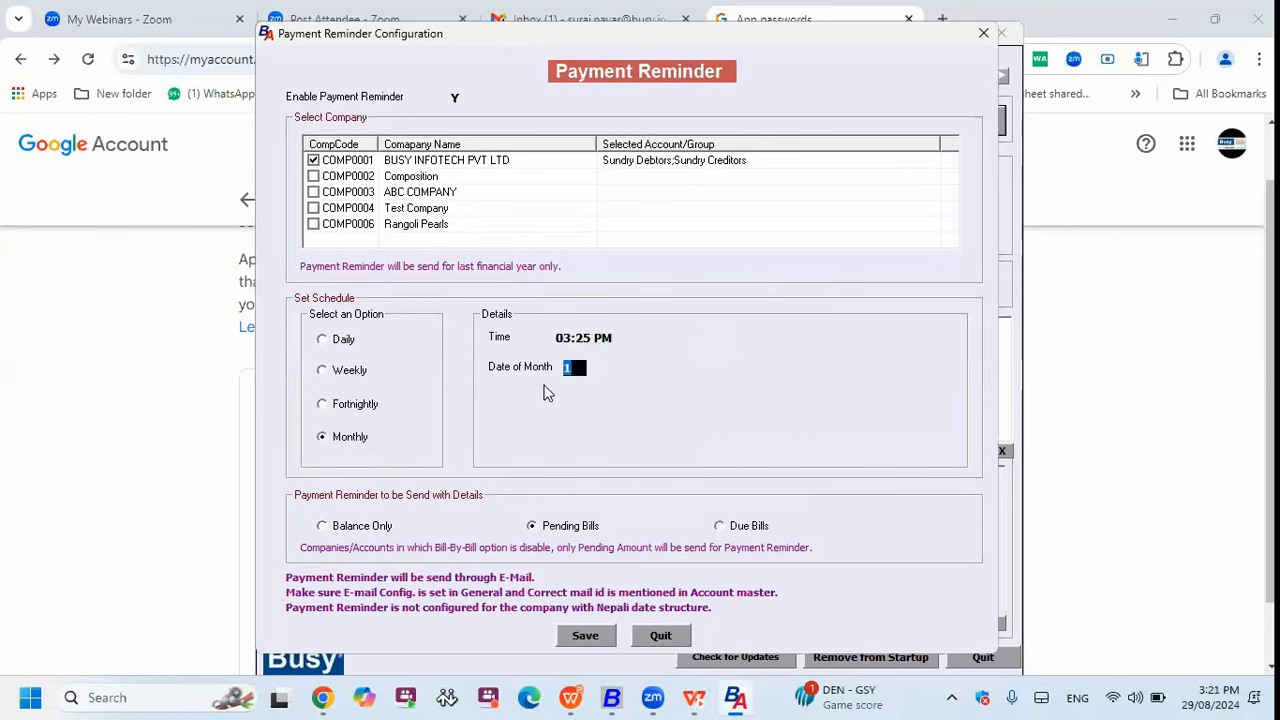
text(2)
text(8)
key(Return)
click(575, 370)
text(29)
Compare the reminder detail options, choose Due Bills and save the payment reminder configuration.
click(360, 527)
click(541, 533)
click(380, 536)
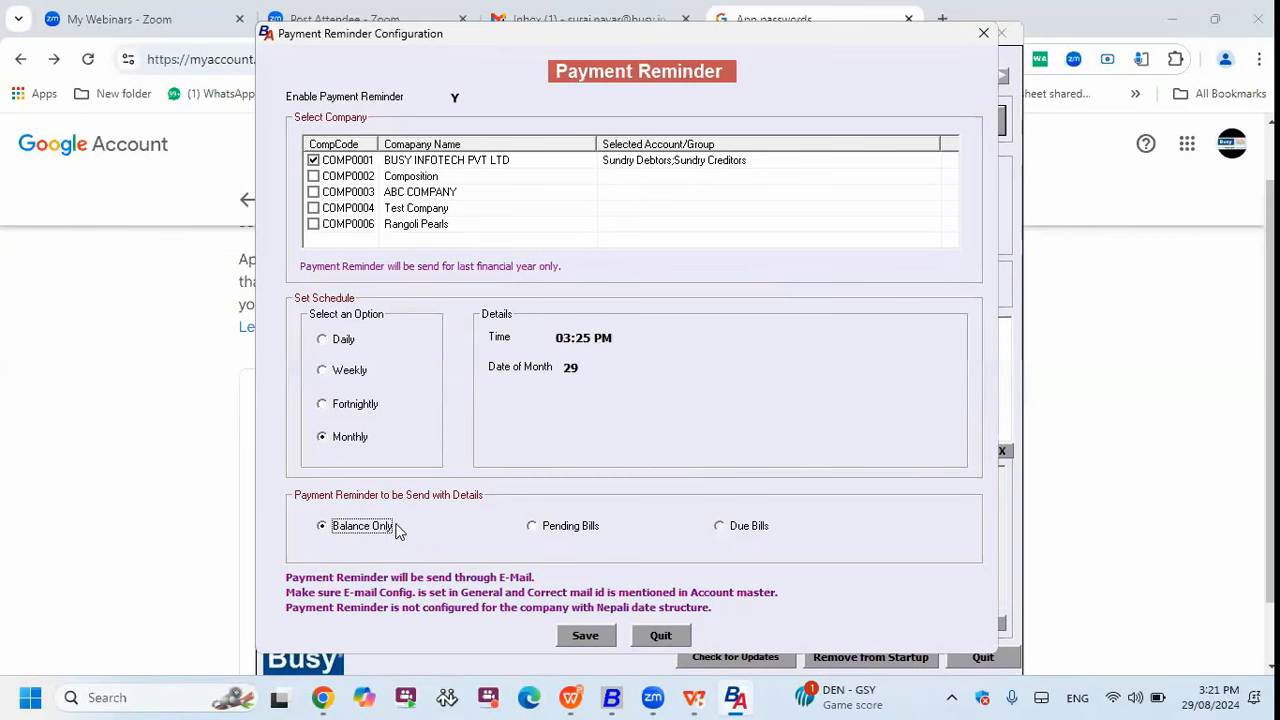
click(531, 527)
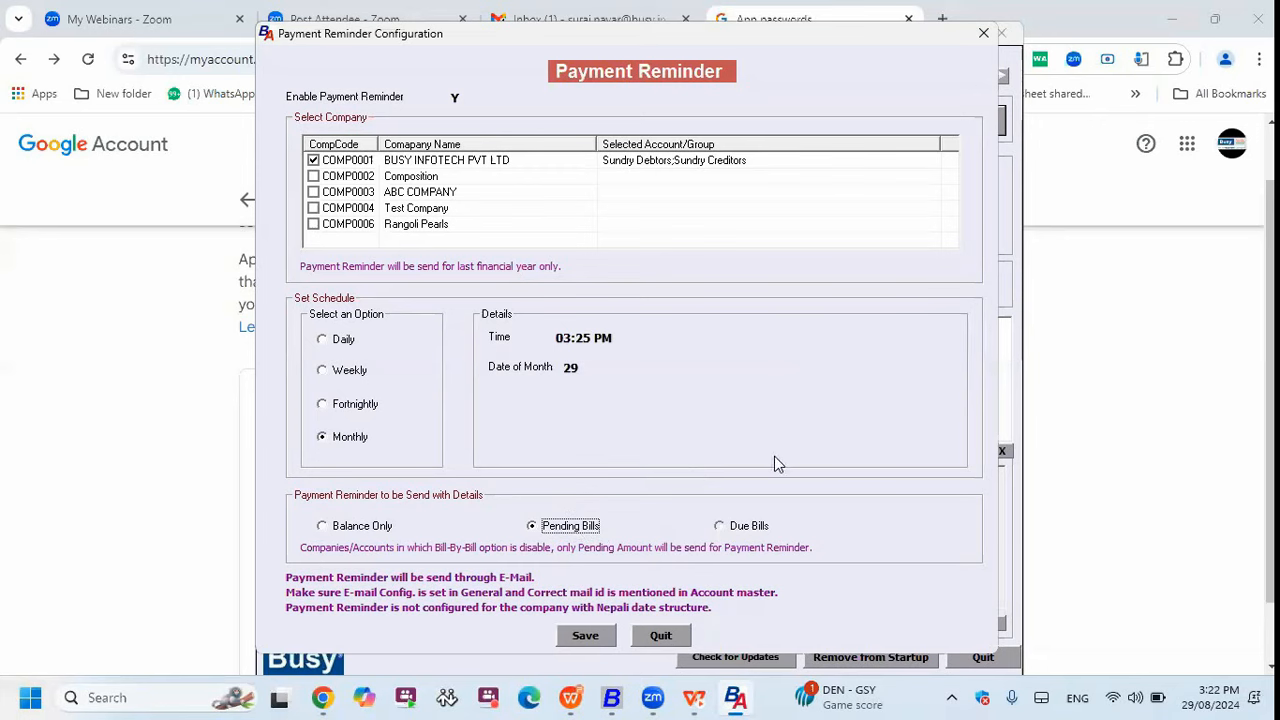
click(729, 535)
click(719, 527)
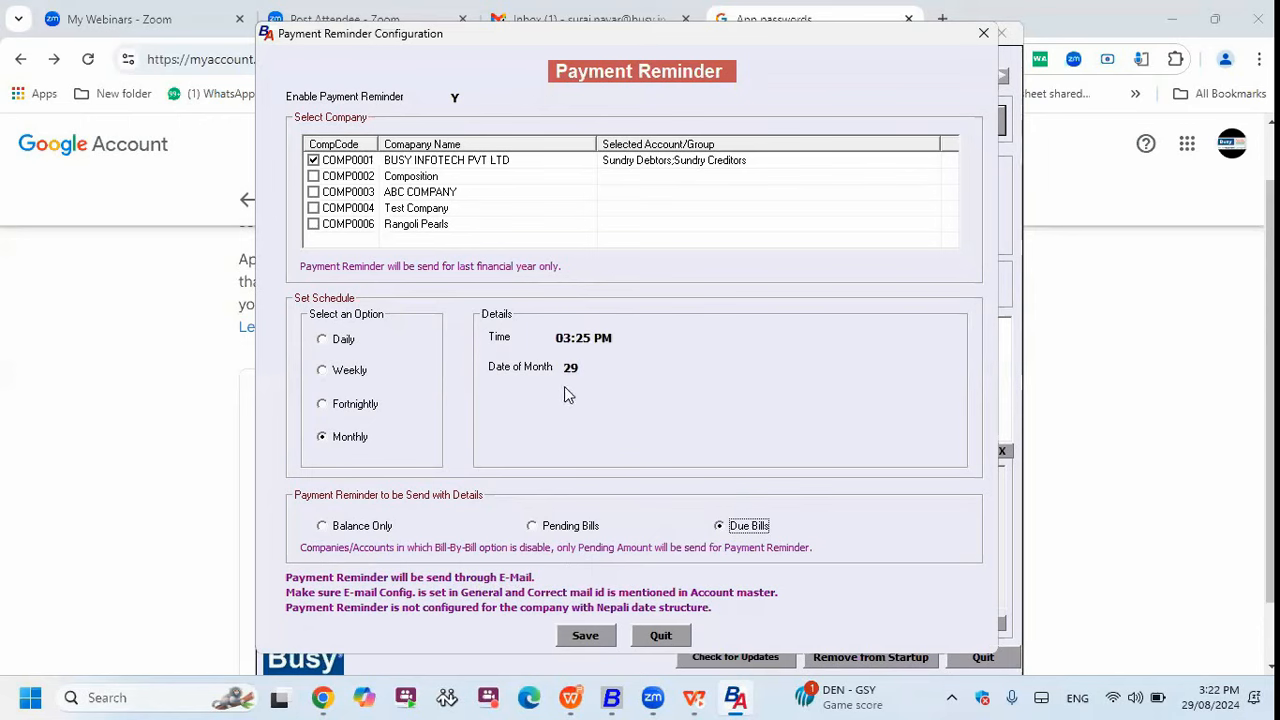
click(590, 634)
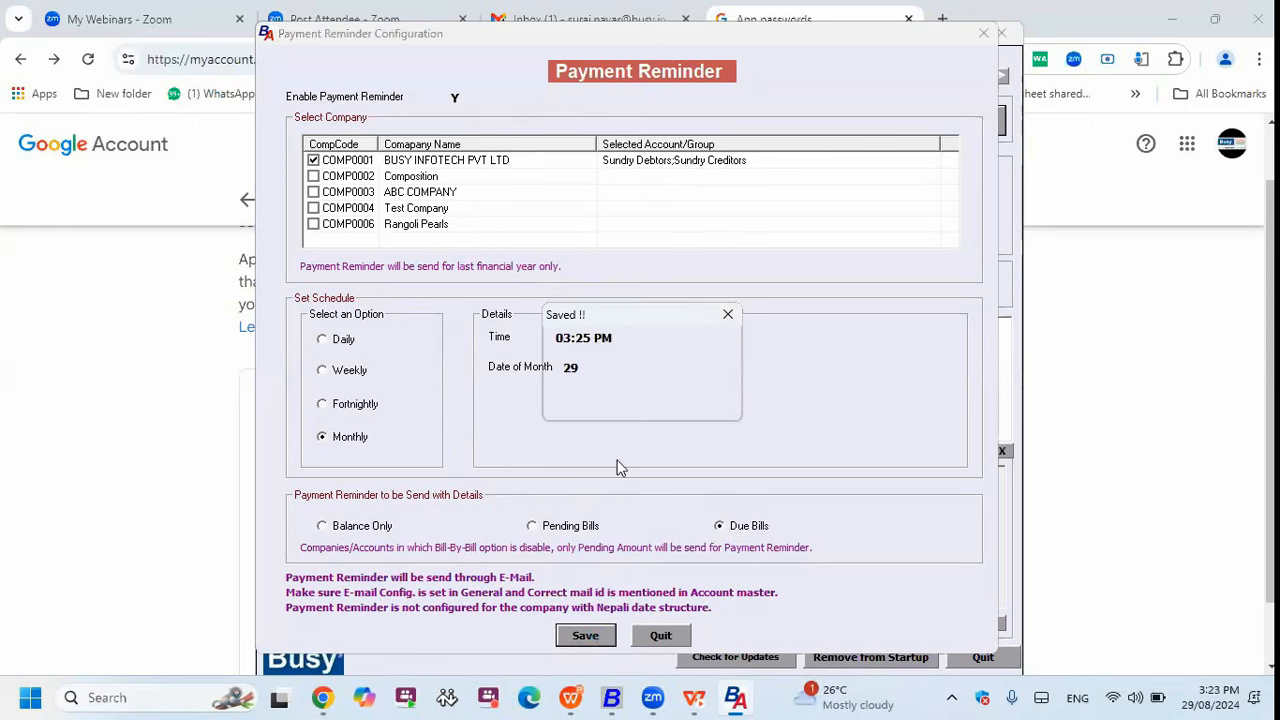
click(688, 402)
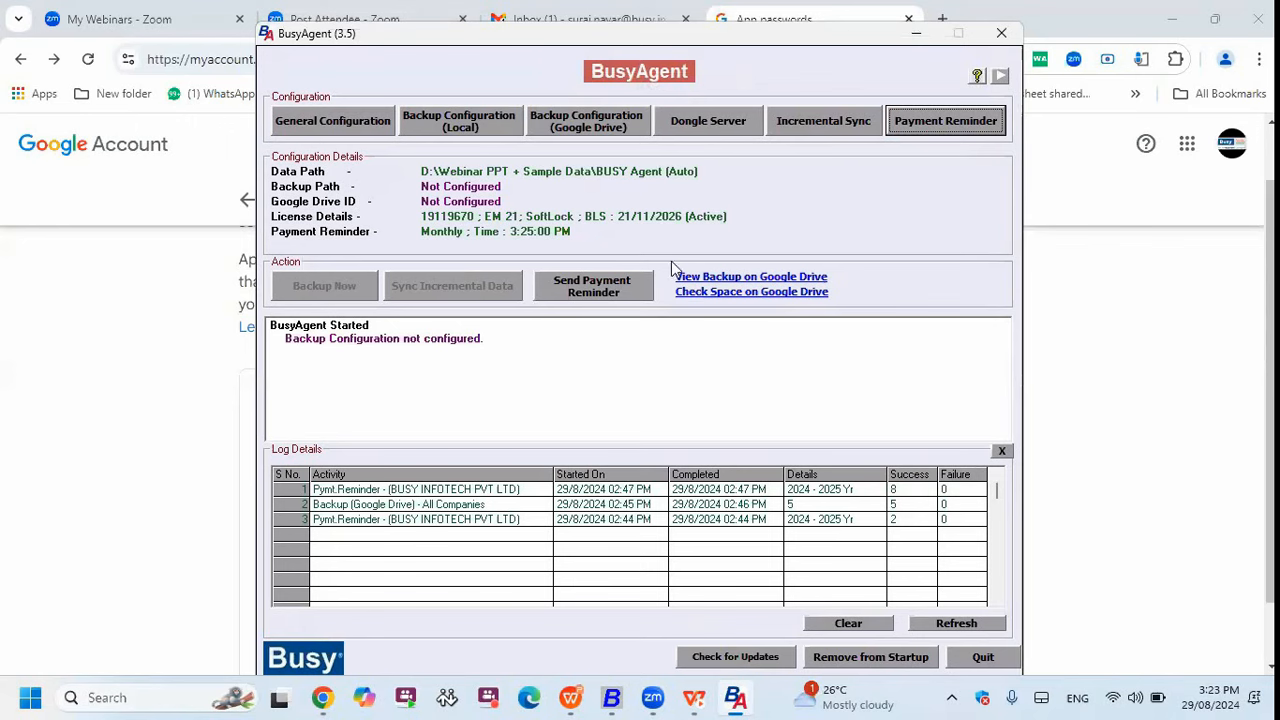
Send the payment reminders, and in Busy 21 open the company BUSY INFOTECH PVT LTD.
click(607, 290)
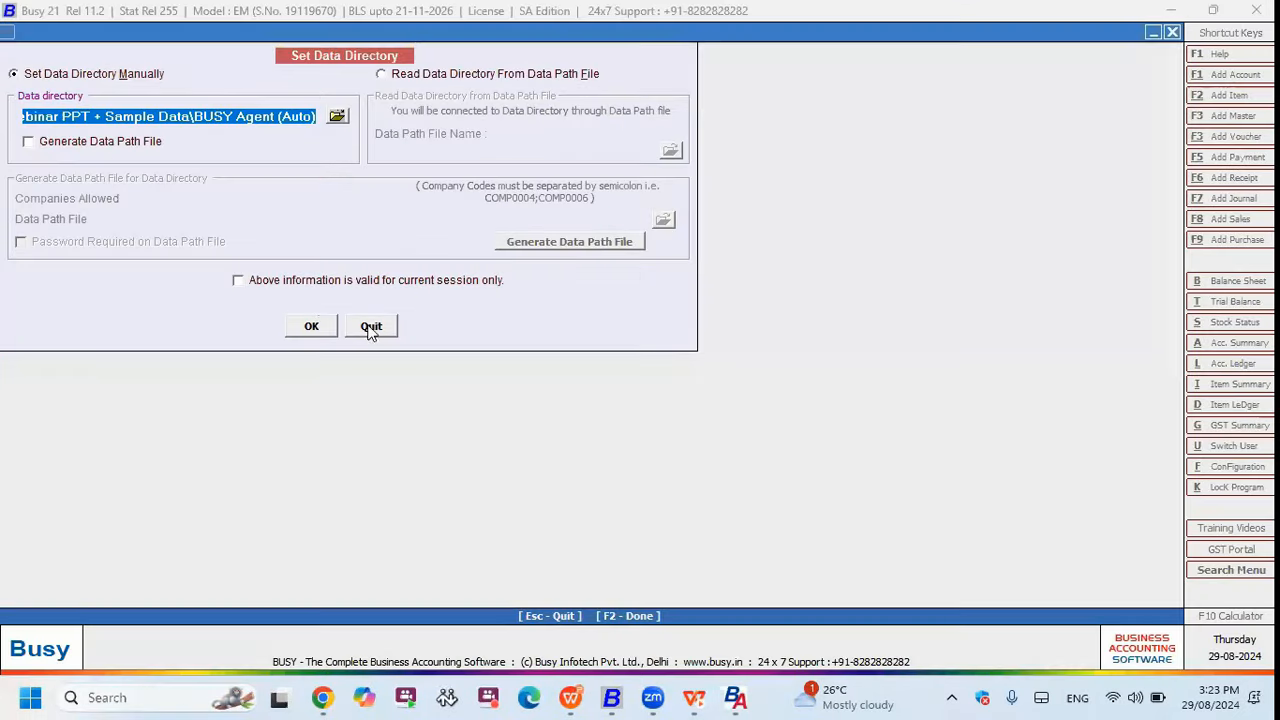
key(Escape)
key(Home)
key(Return)
key(Return)
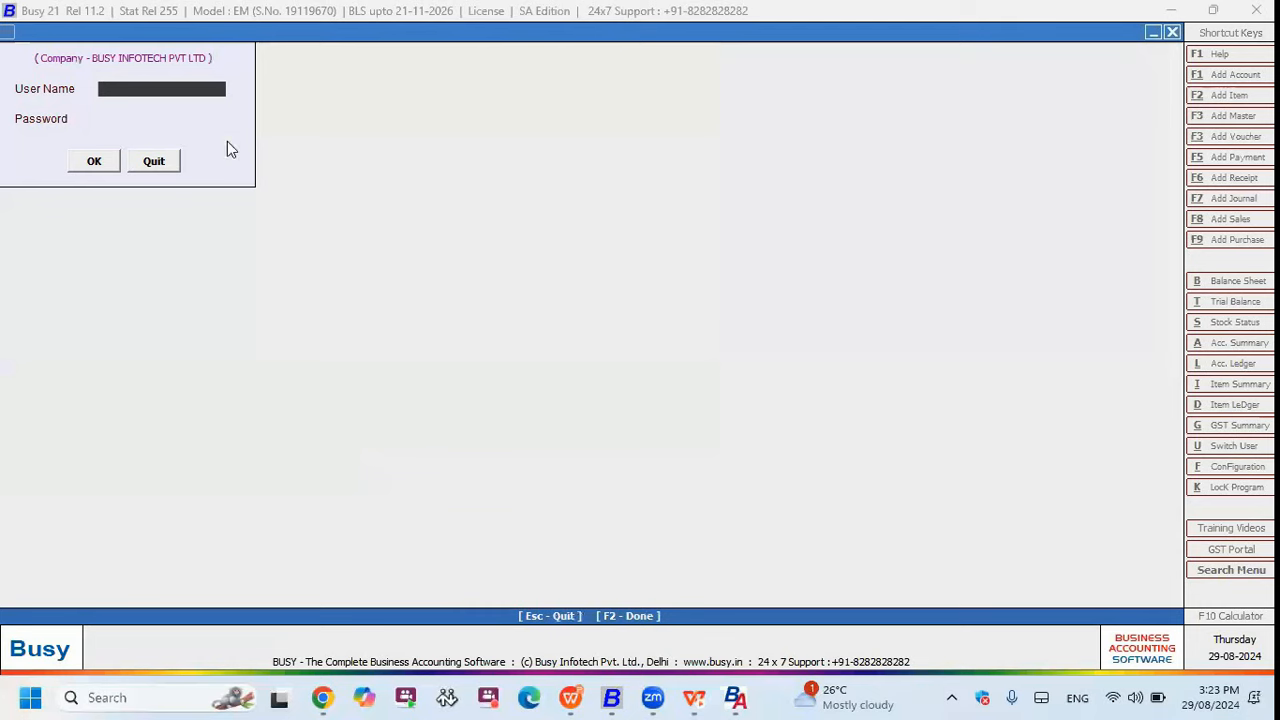
key(Escape)
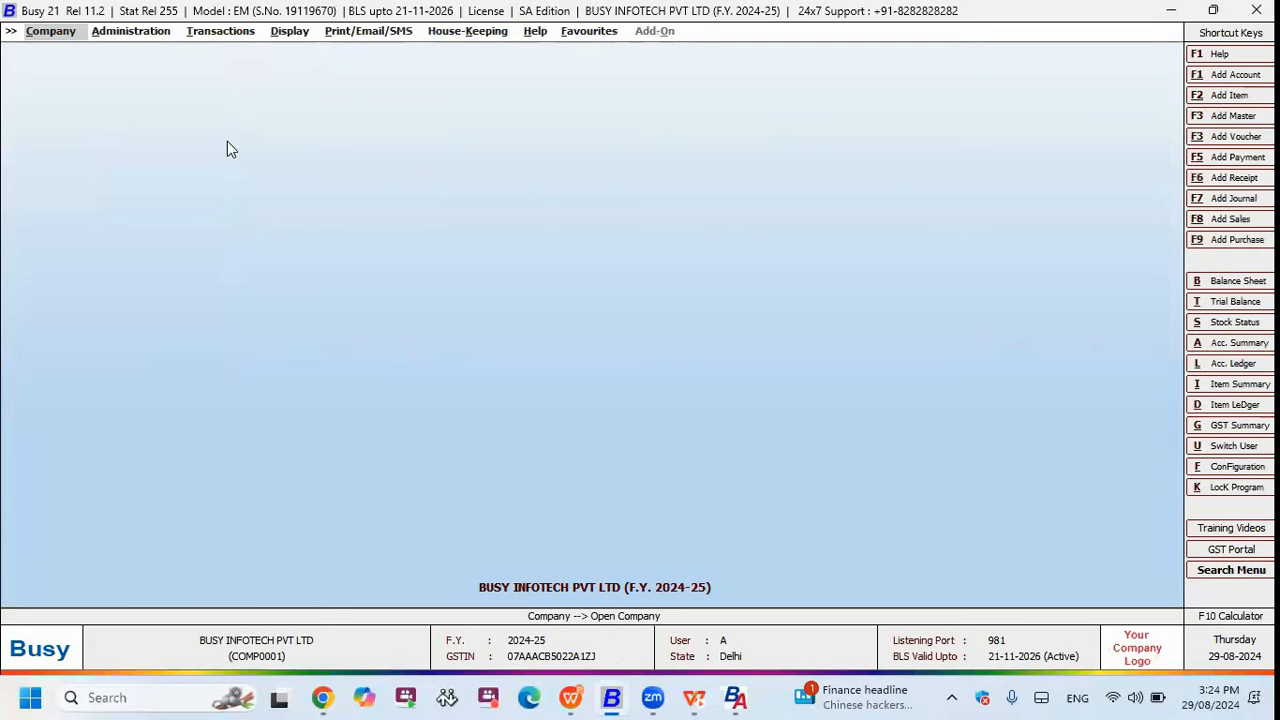
Display the account ledger of RAM TRADERS, look over its sale entries and close the report.
key(Right)
key(Right)
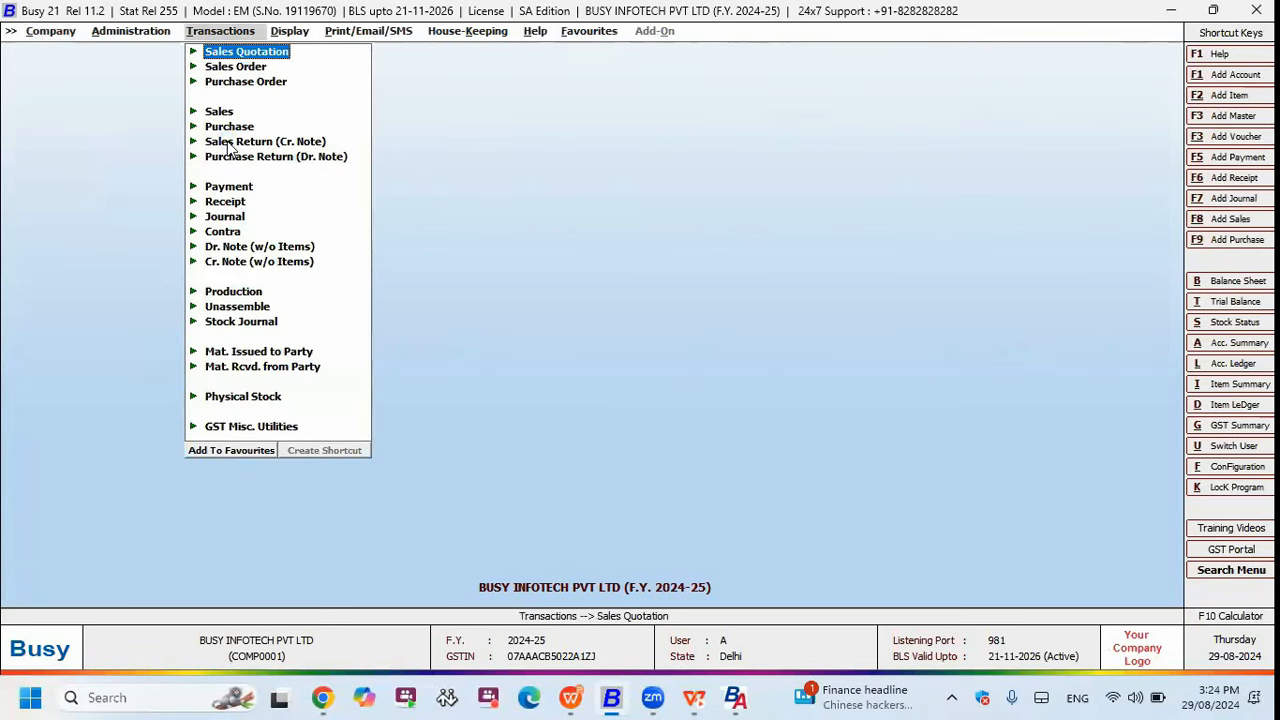
key(l)
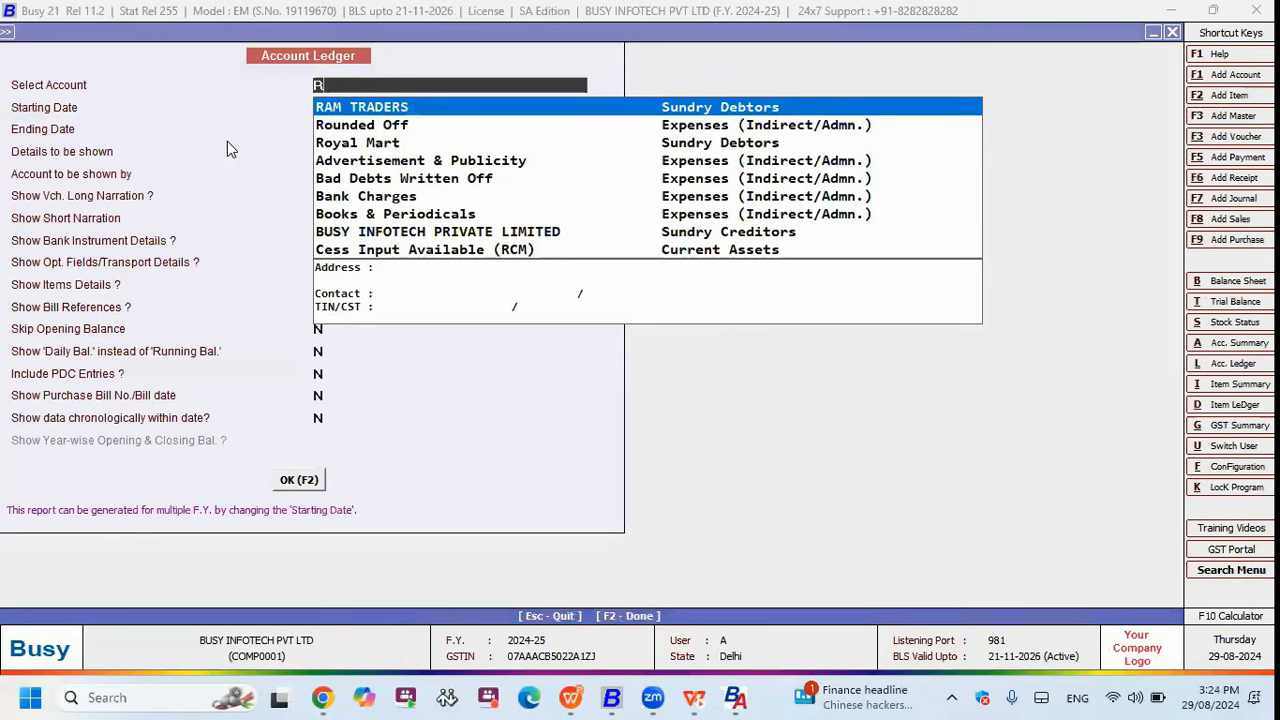
key(Return)
key(Return)
key(F2)
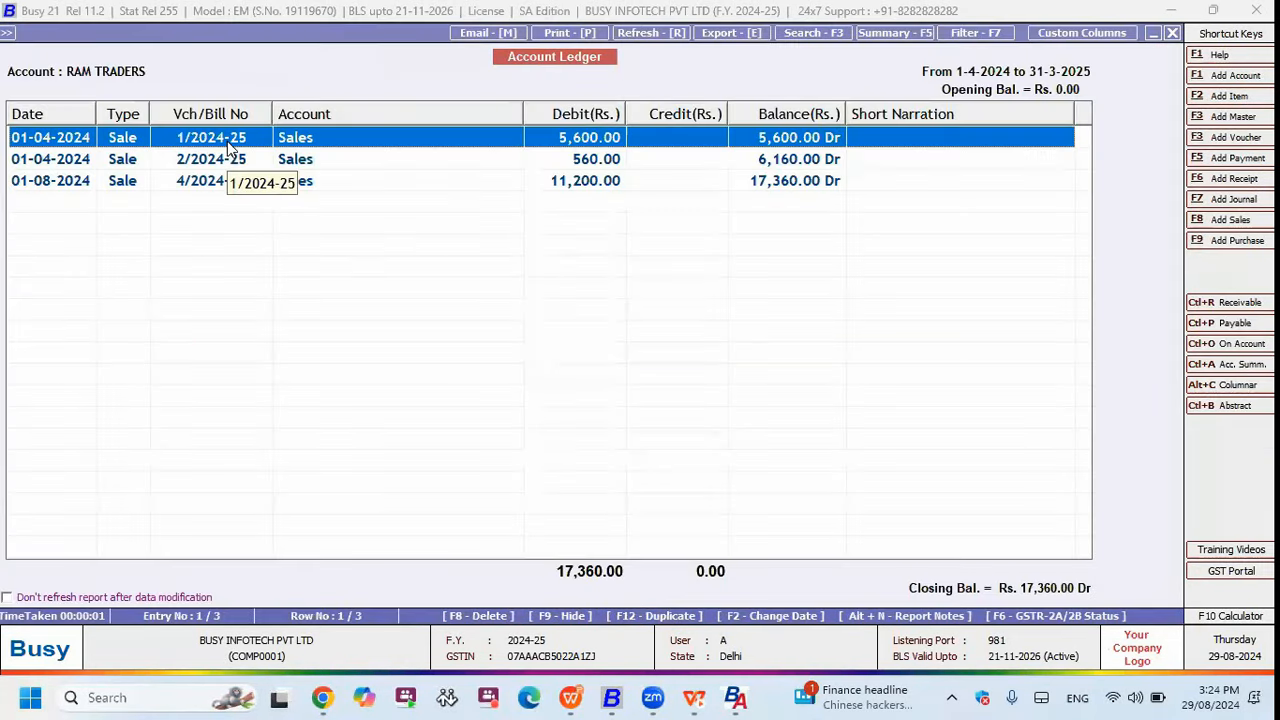
key(ctrl+a)
click(227, 141)
key(ctrl+a)
key(Escape)
Generate the Bills Receivable report for the single account RAM TRADERS, check the due bills and close it.
key(Right)
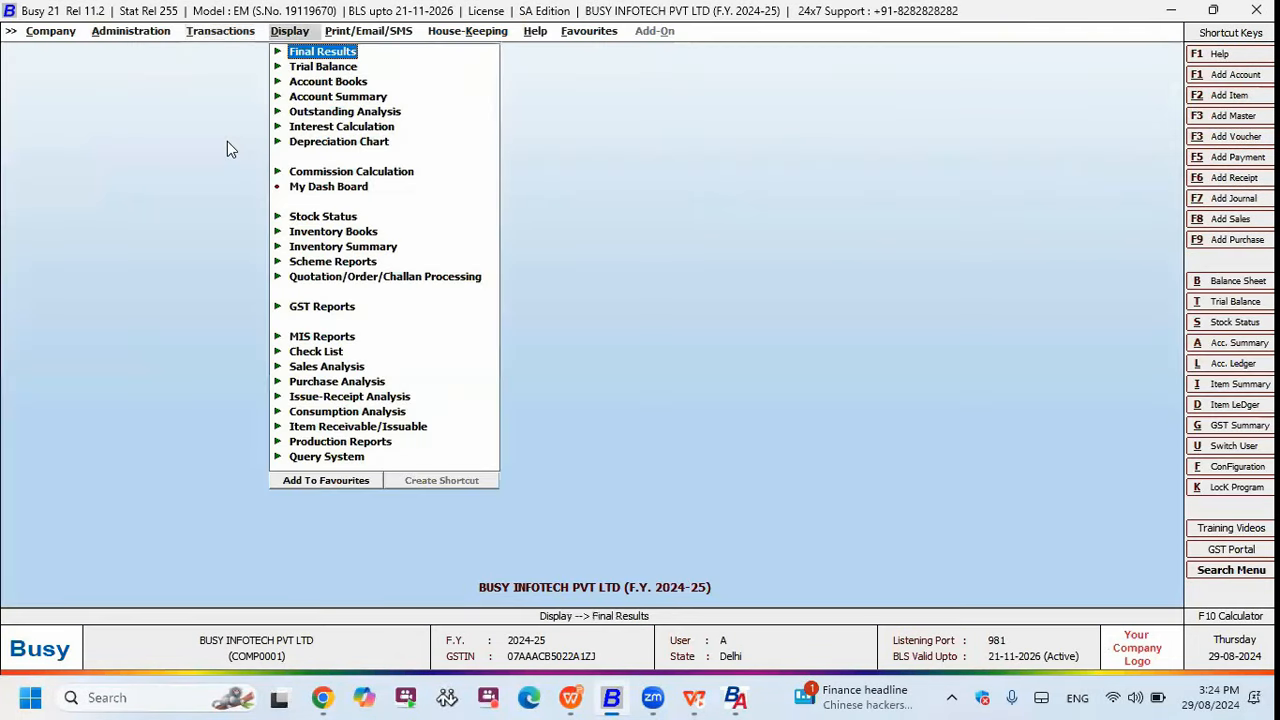
key(o)
key(b)
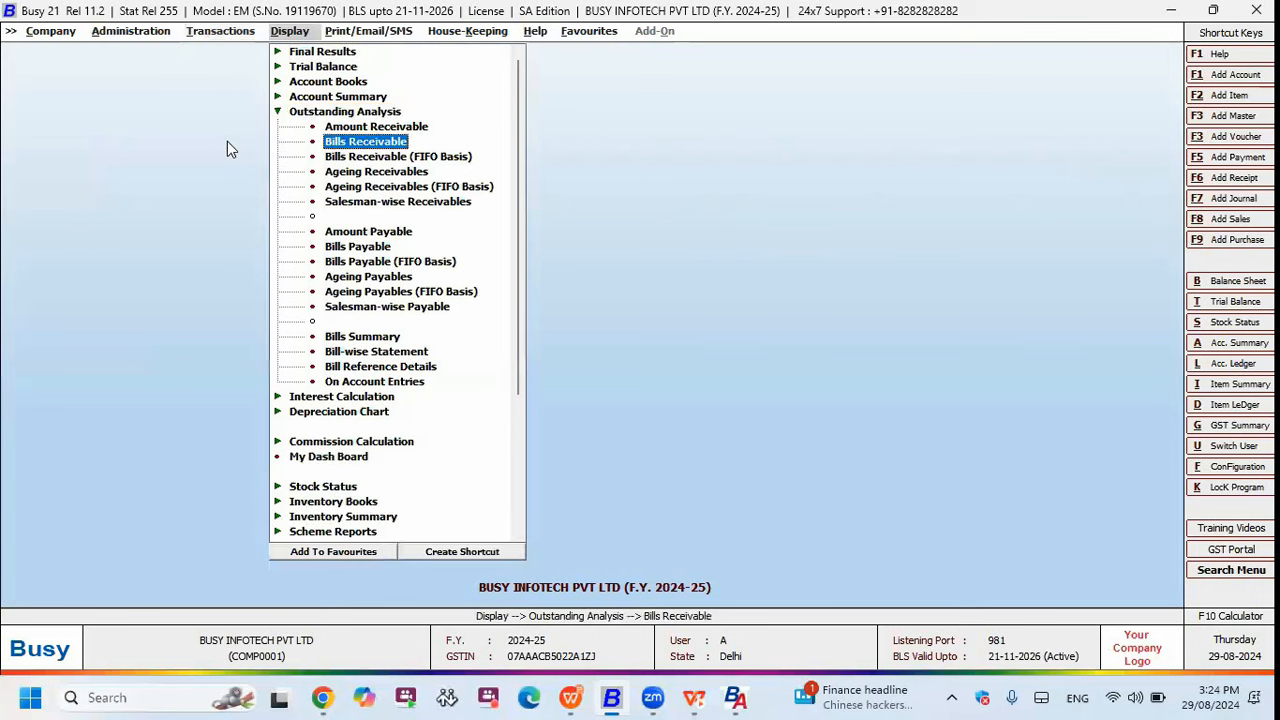
key(Return)
key(Escape)
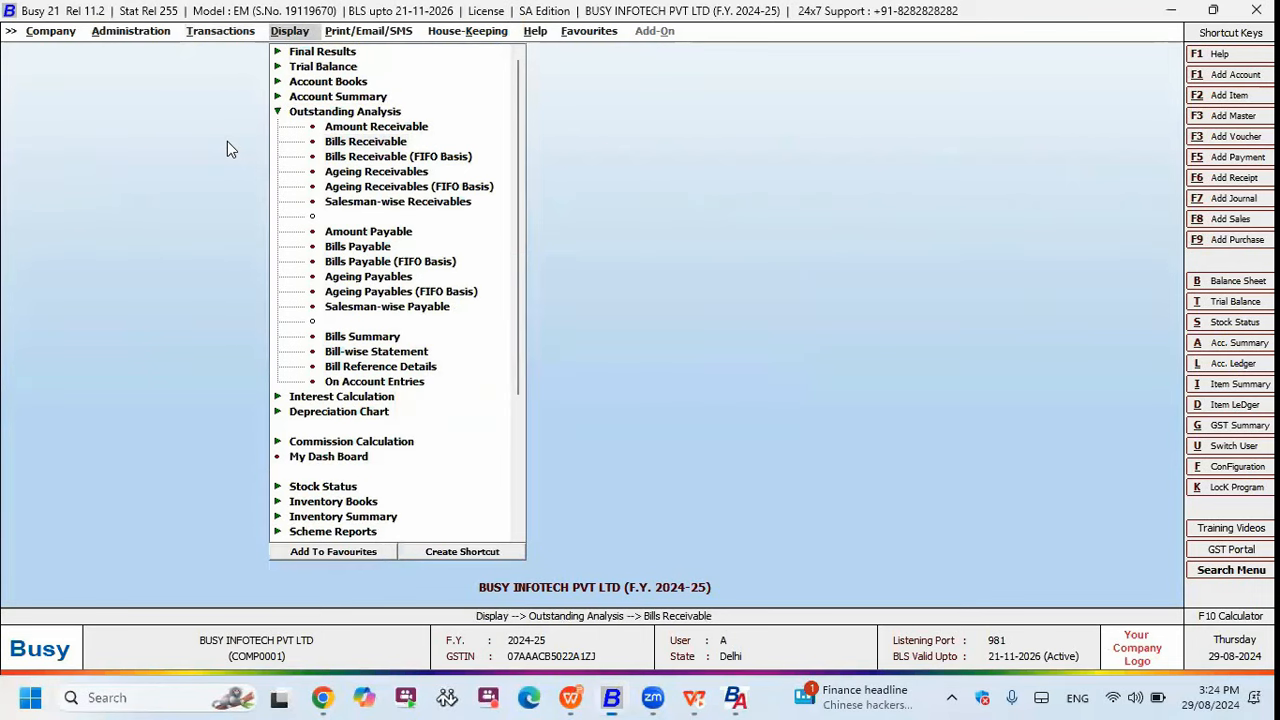
key(Return)
key(Right)
key(Right)
key(Left)
key(Left)
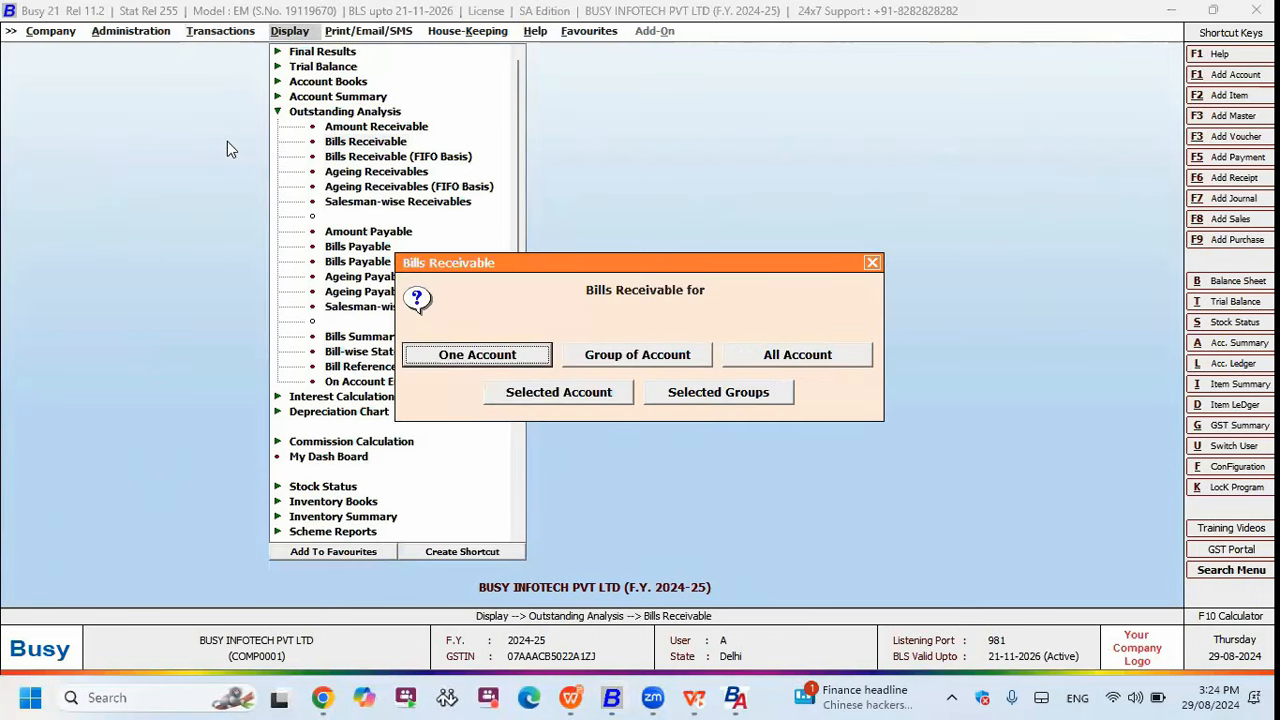
key(Return)
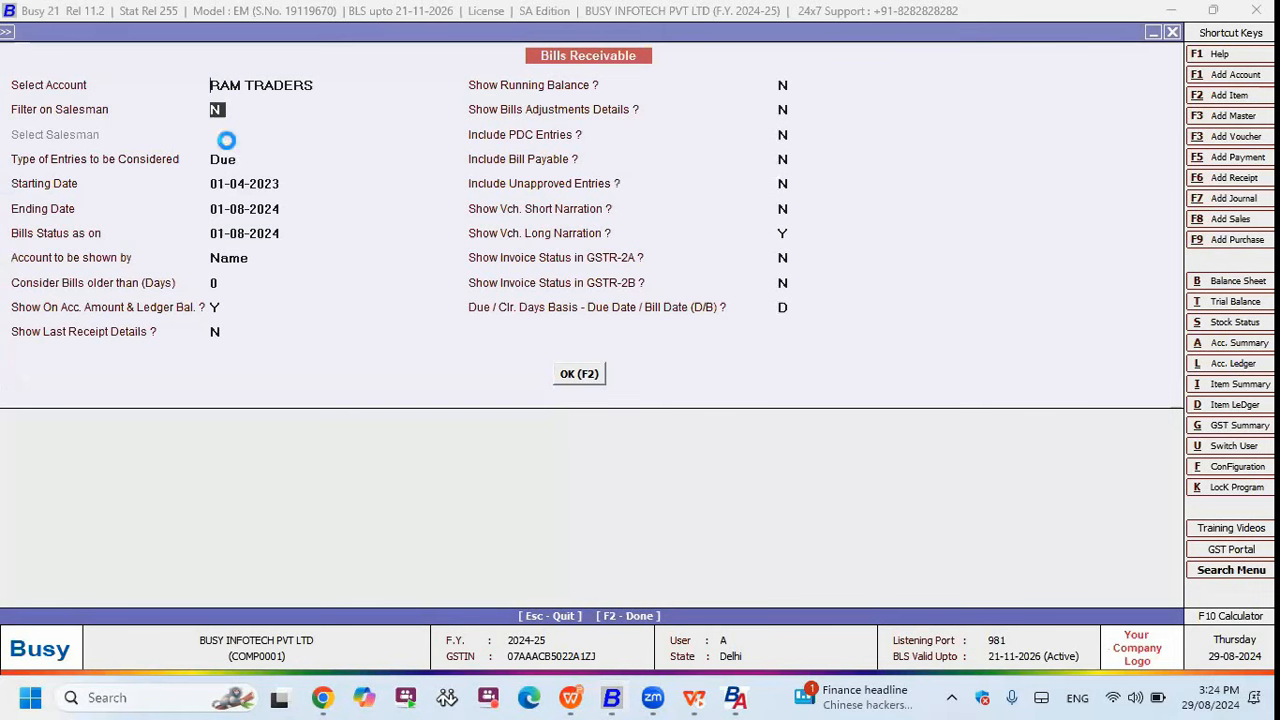
key(F2)
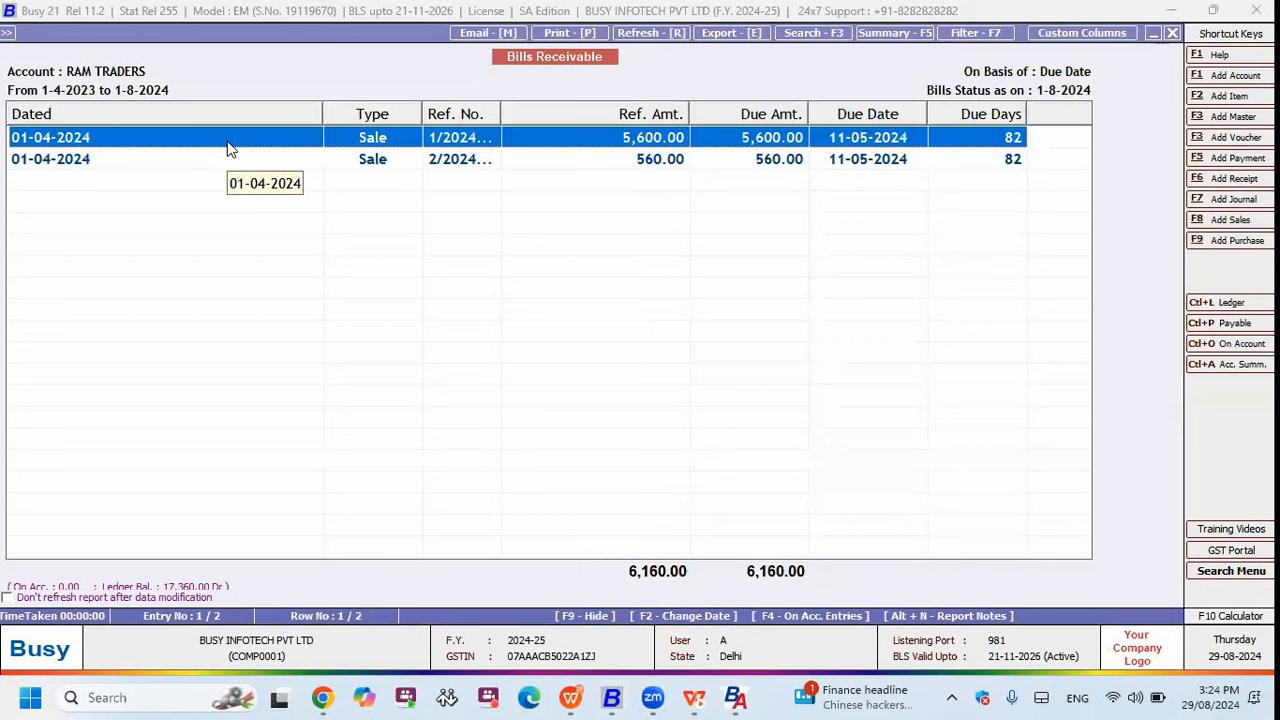
key(Escape)
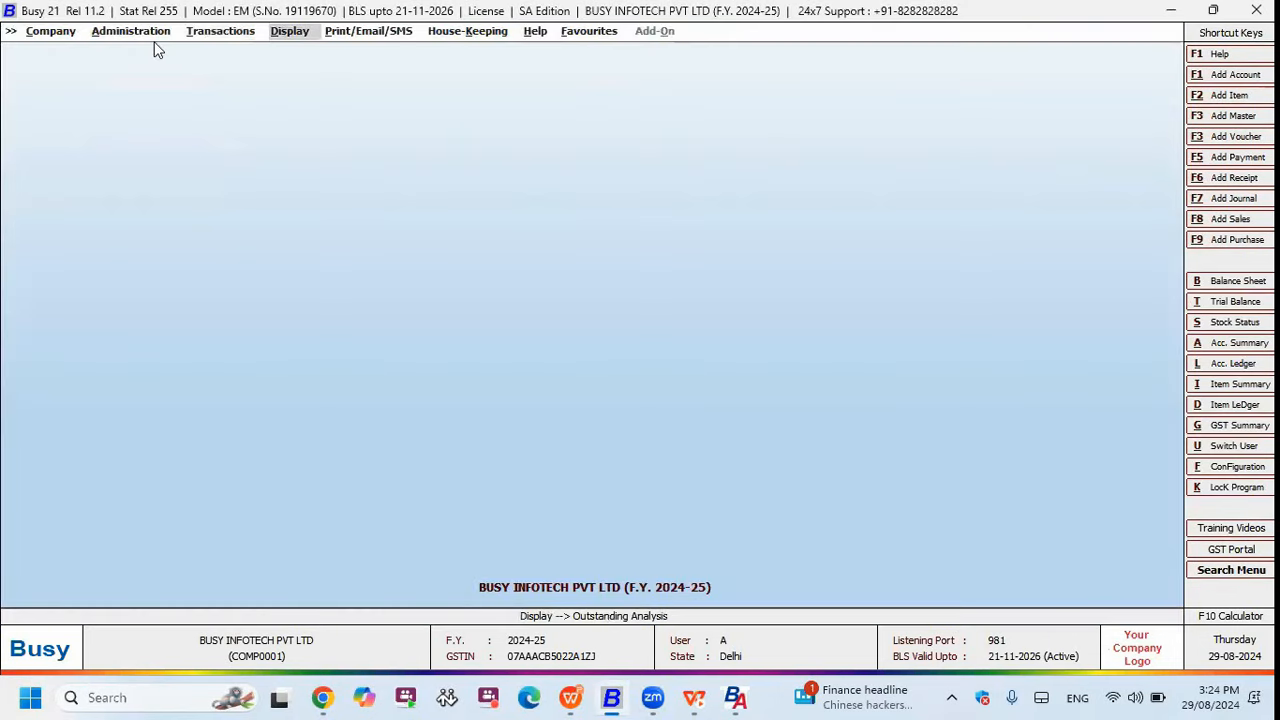
Open the RAM TRADERS account master for modification, check its e-mail field and quit without changes.
key(alt+a)
key(Return)
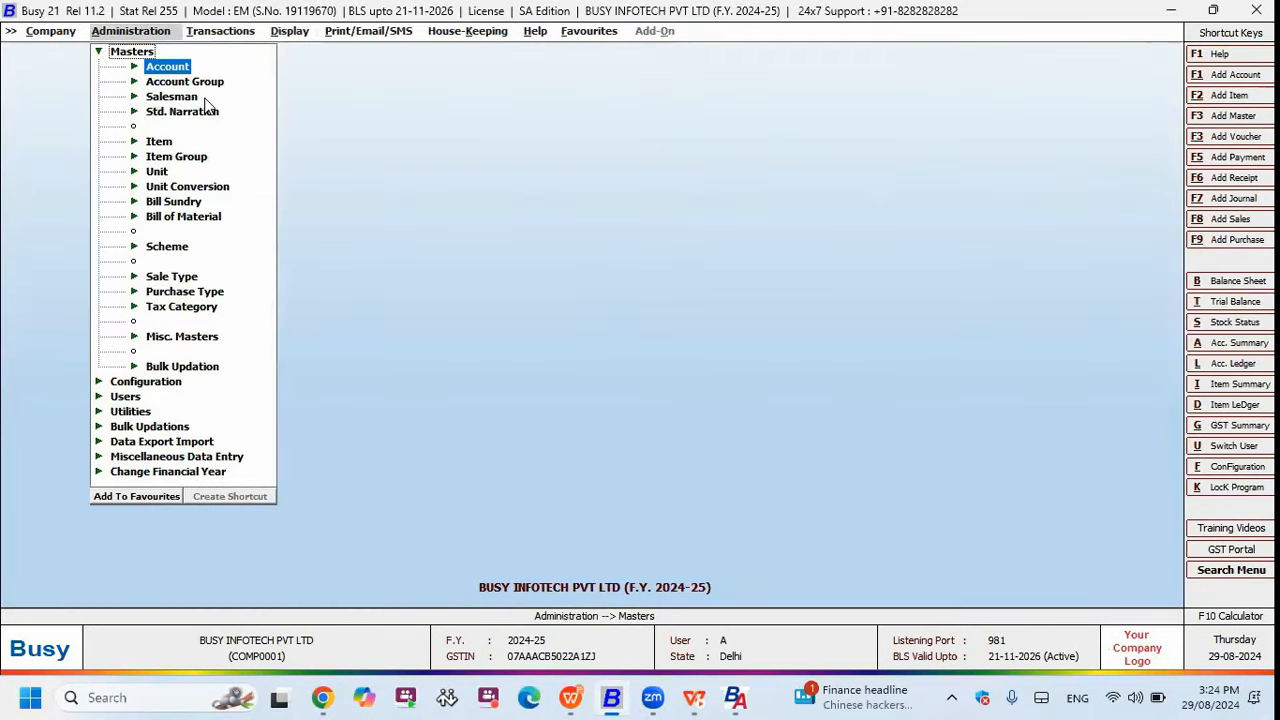
key(Return)
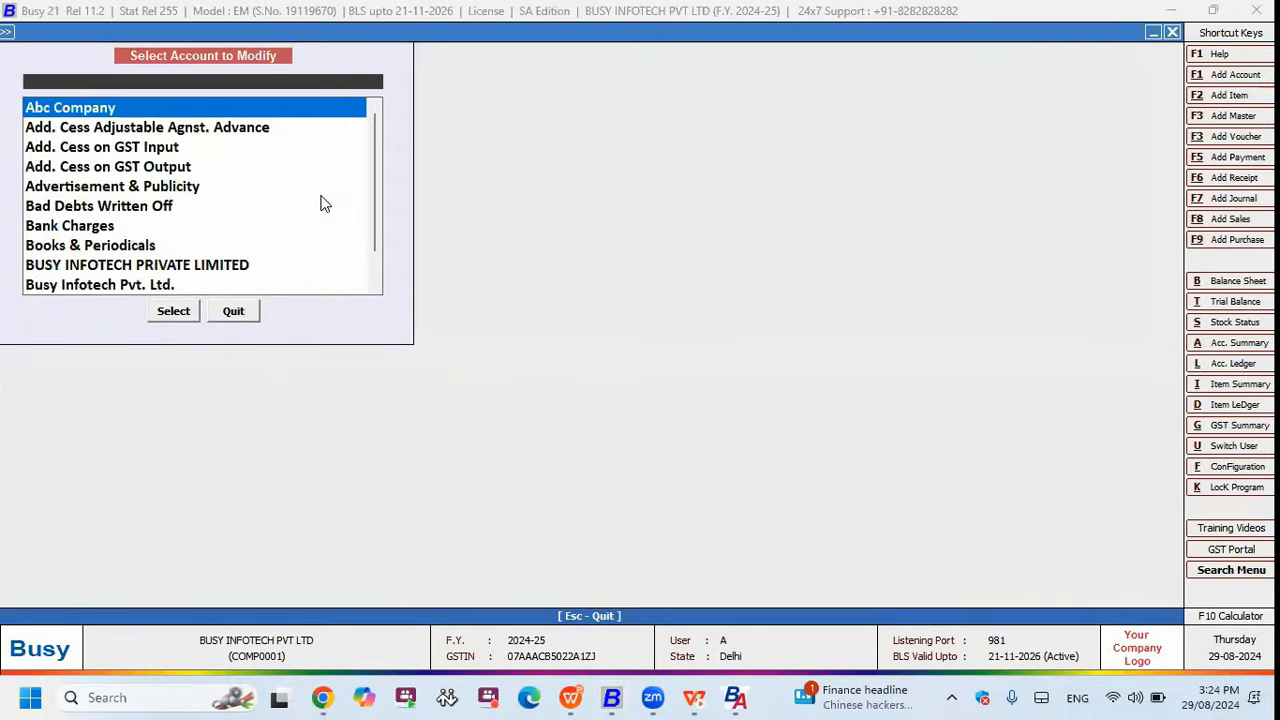
text(ram)
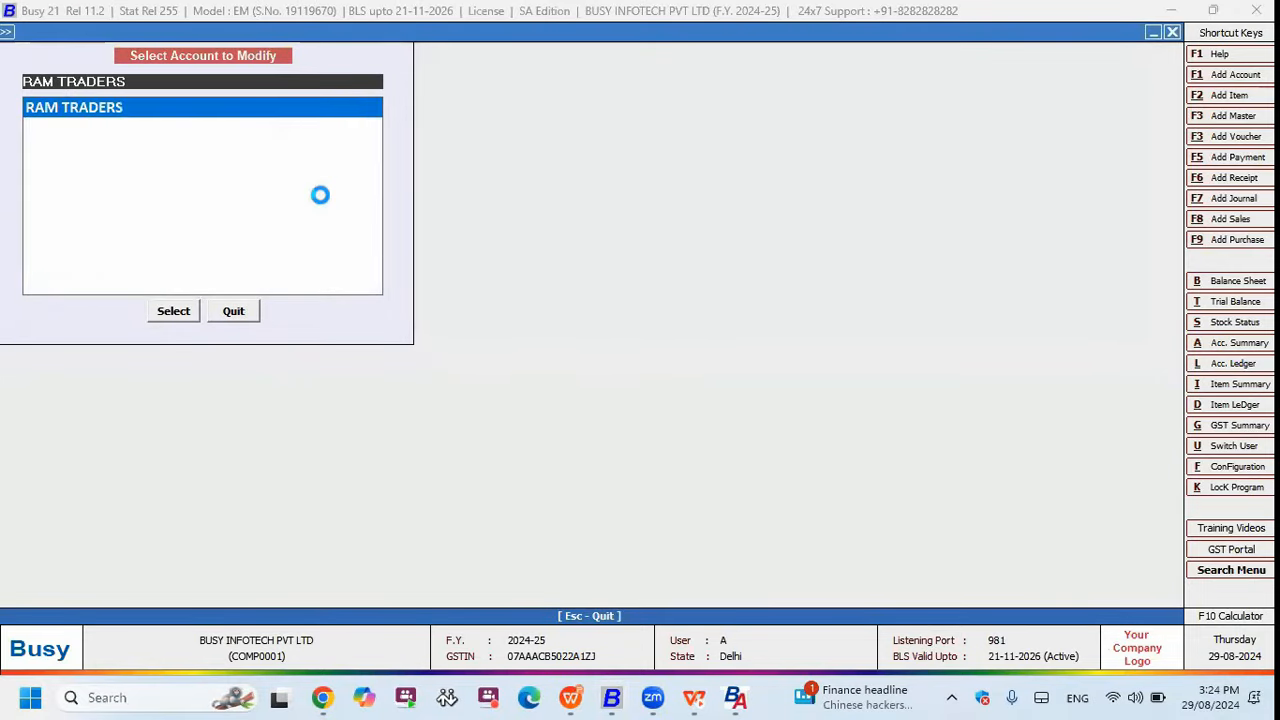
key(Return)
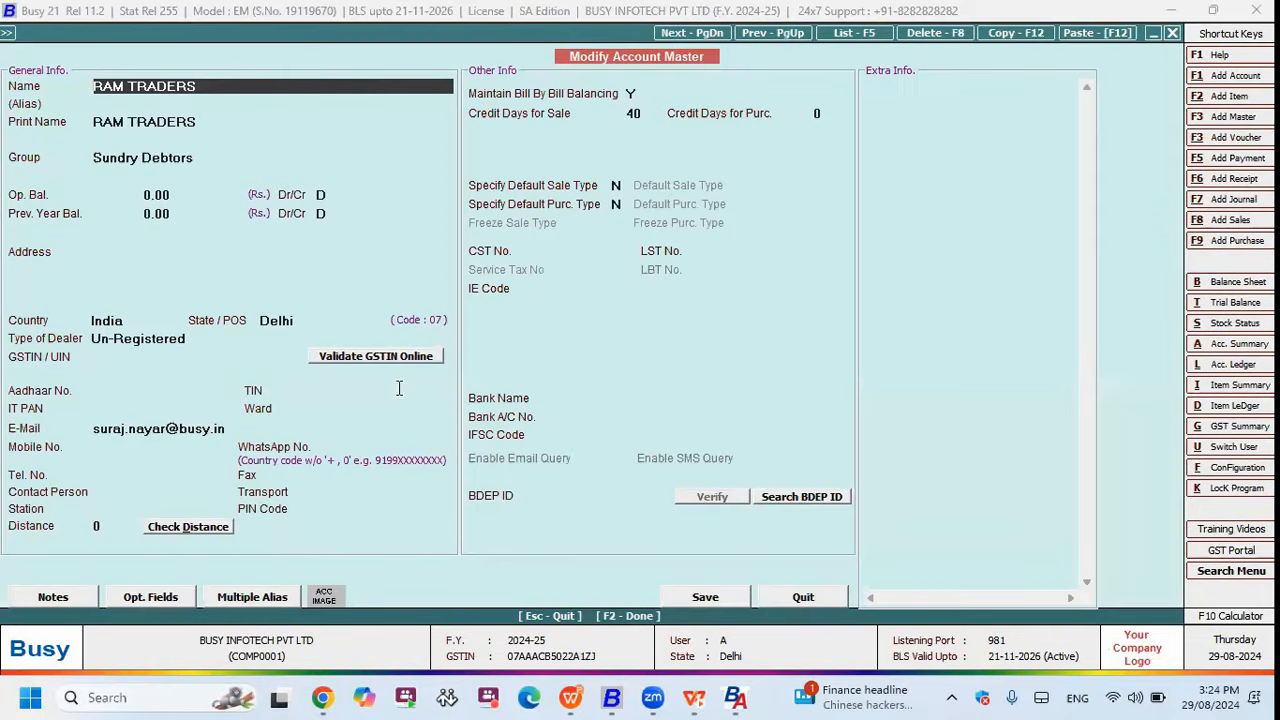
click(230, 428)
double_click(230, 428)
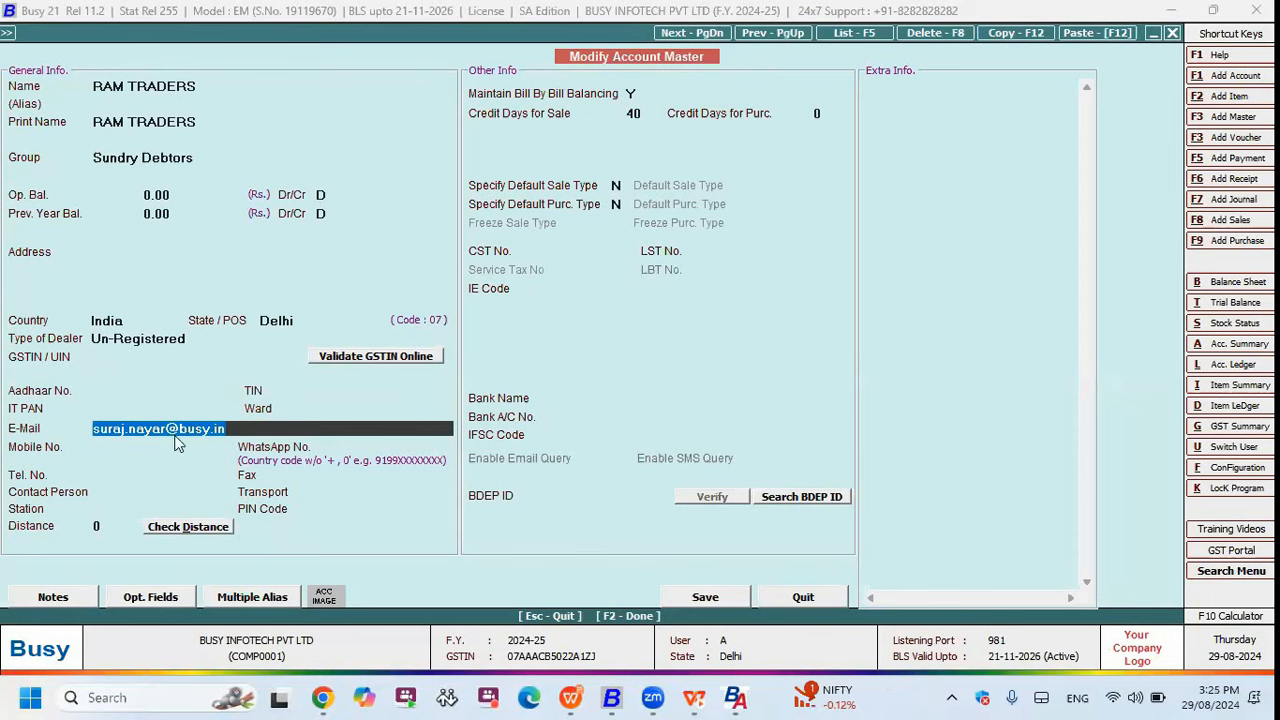
click(800, 604)
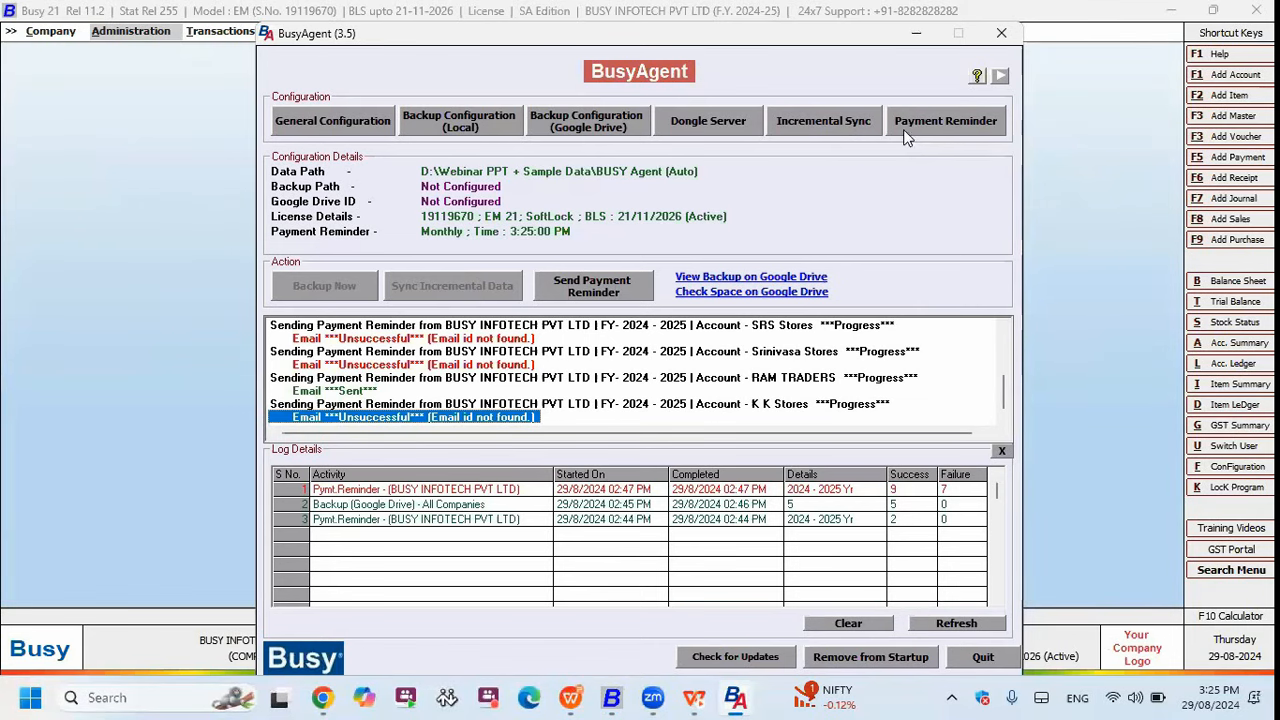
Limit the payment reminder for BUSY INFOTECH PVT LTD to the single account RAM TRADERS, save the configuration and send the reminder.
click(935, 118)
double_click(392, 165)
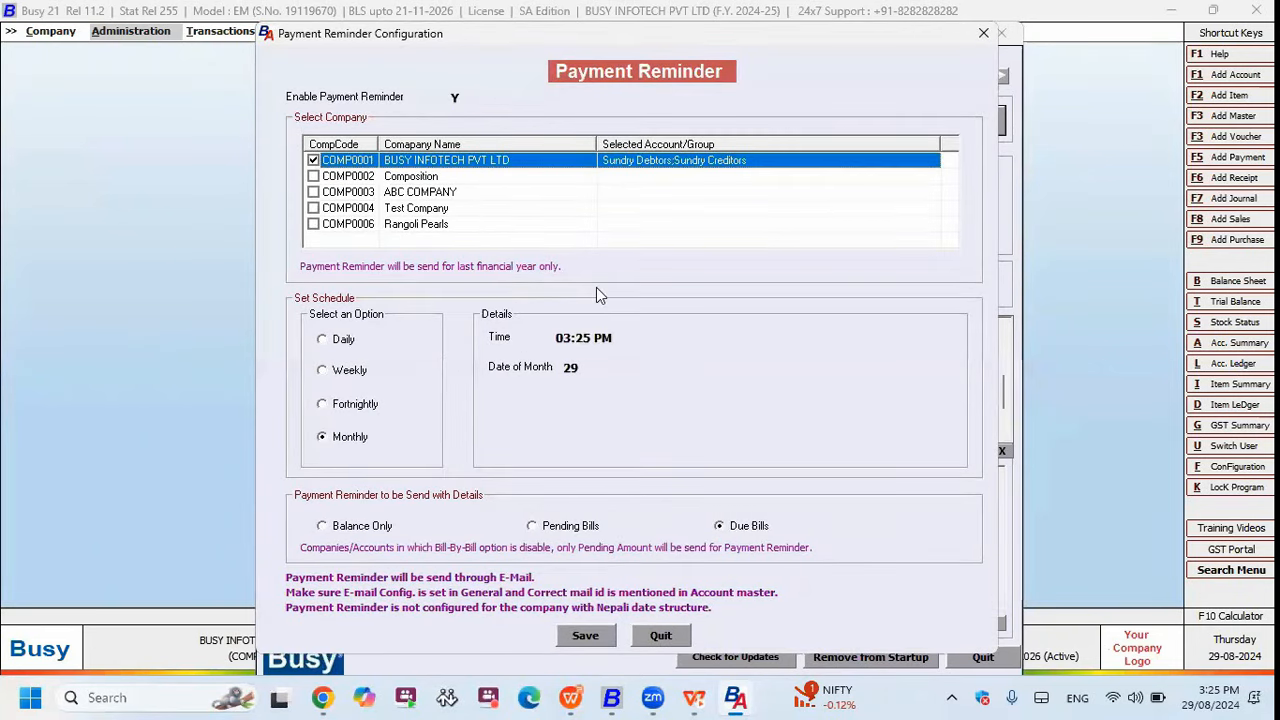
click(516, 207)
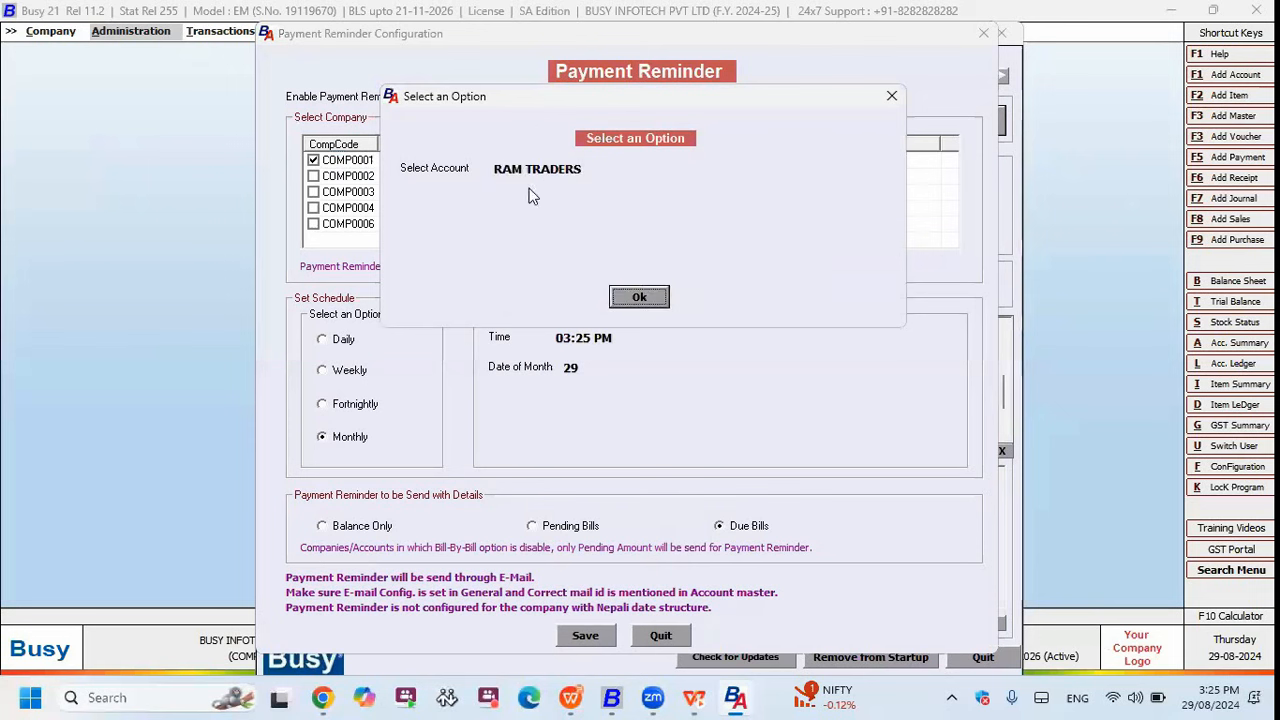
click(631, 296)
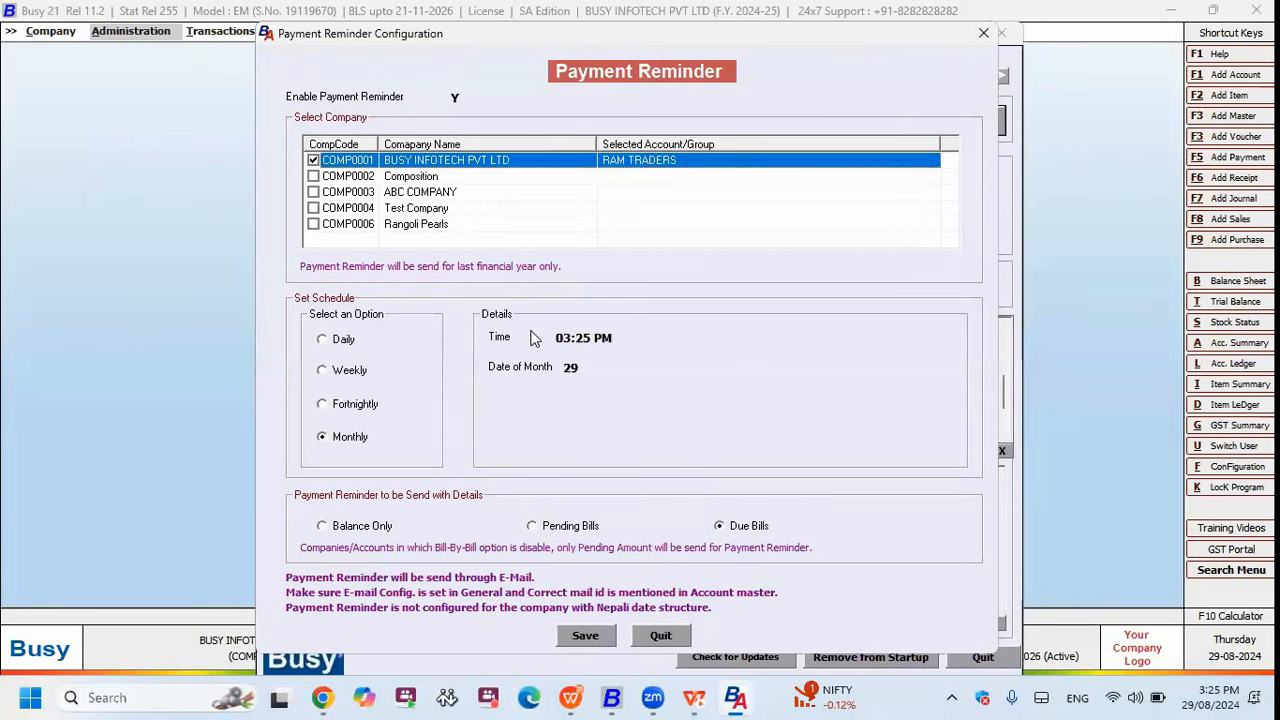
click(604, 638)
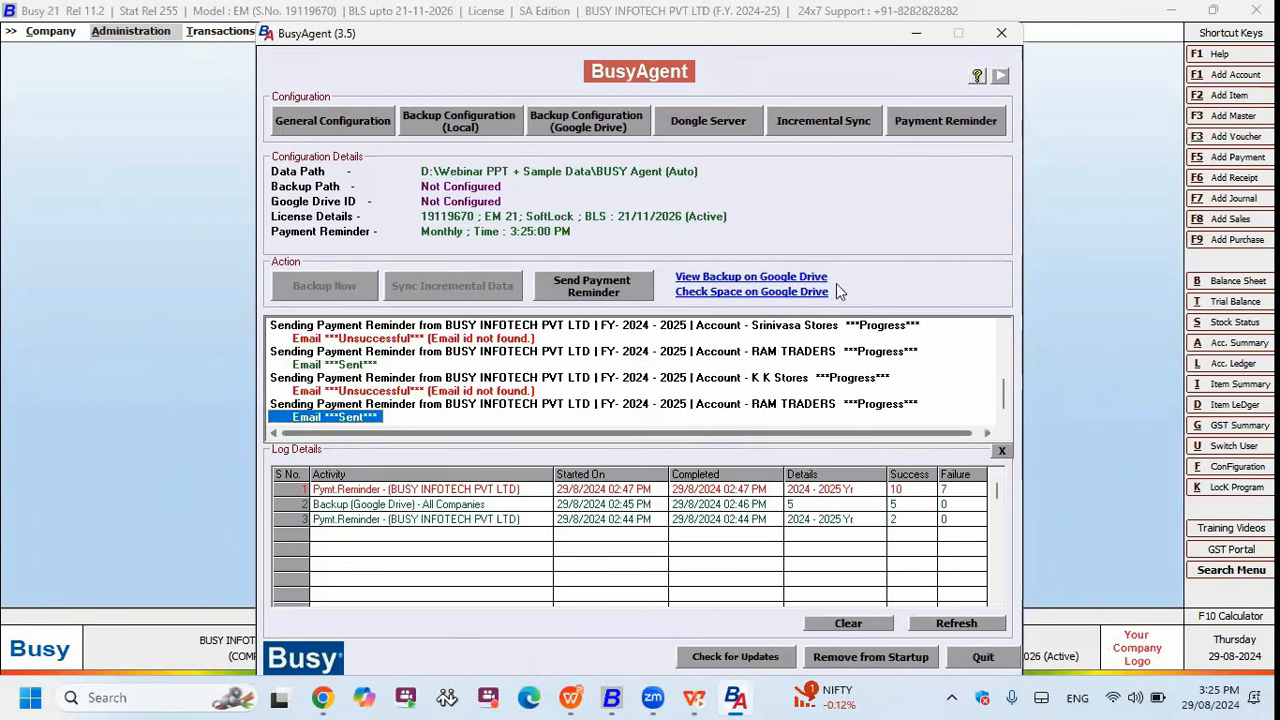
Check the bill details option in the payment reminder configuration, then switch to Gmail and open the newest Payment Reminder e-mail.
click(923, 130)
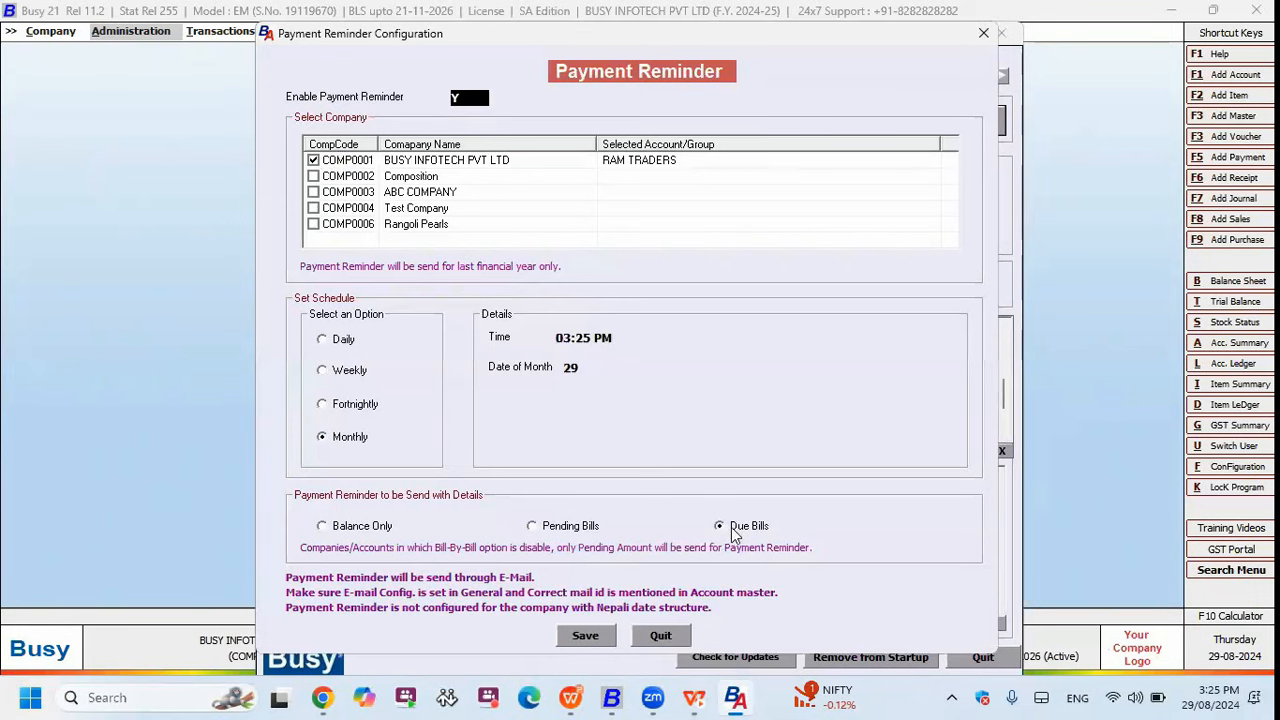
click(323, 697)
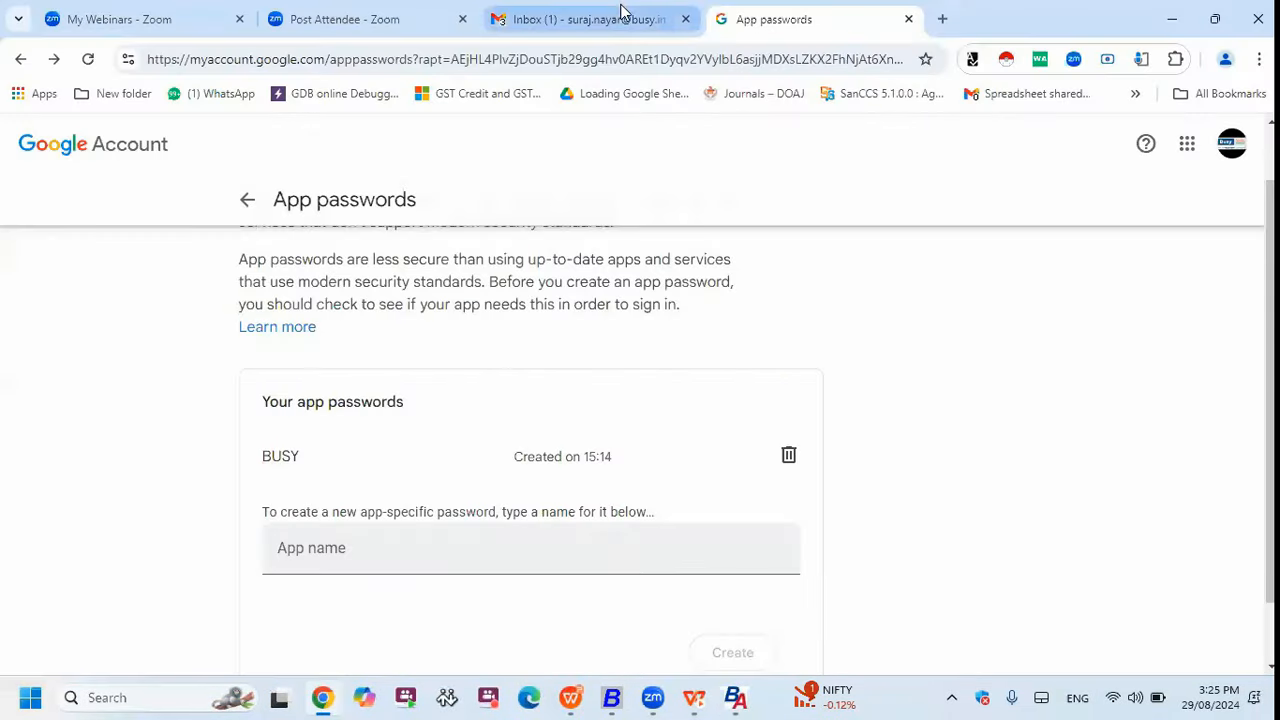
click(621, 10)
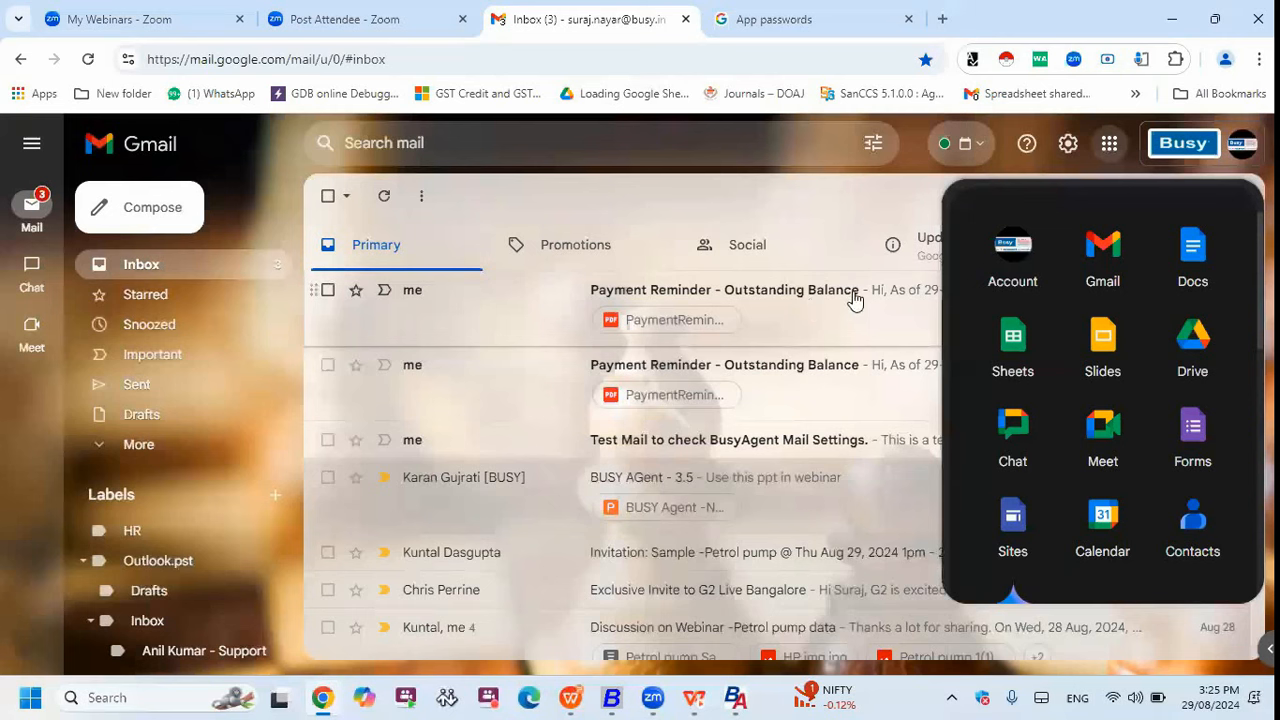
click(1100, 160)
click(706, 309)
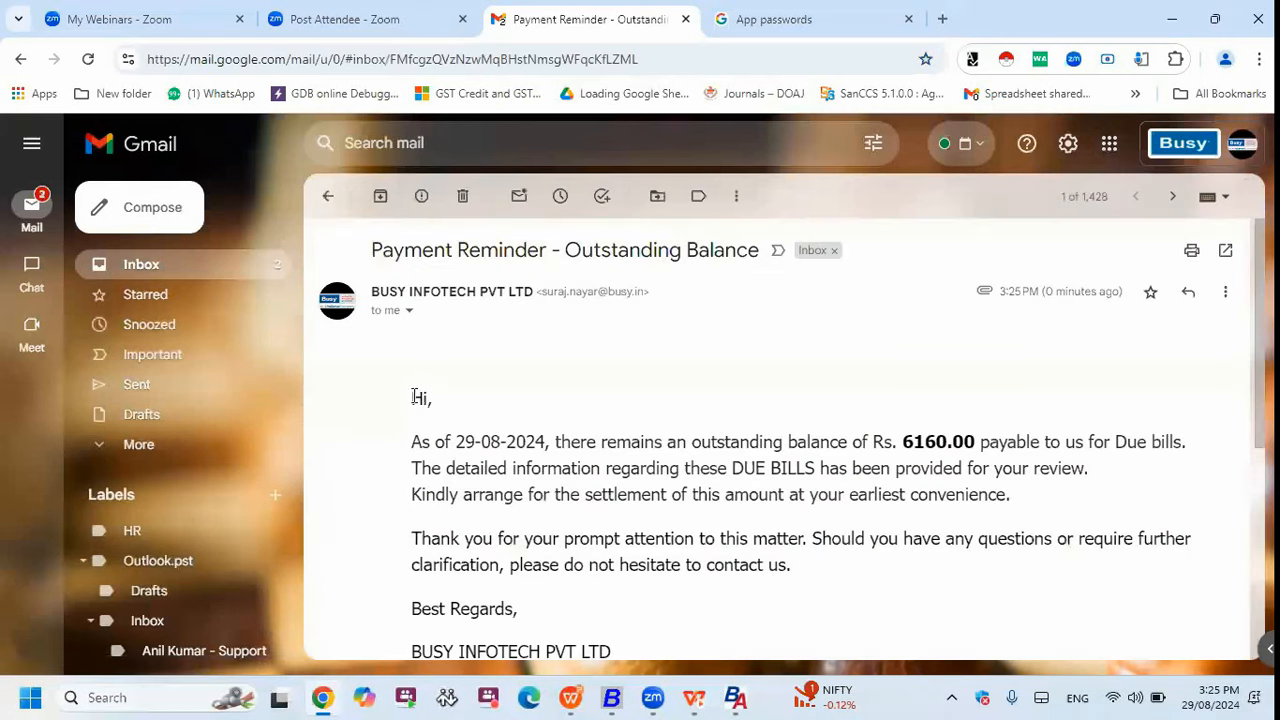
Read the reminder e-mail's message through to the company name and telephone number in its signature.
scroll(420, 394, down, 1)
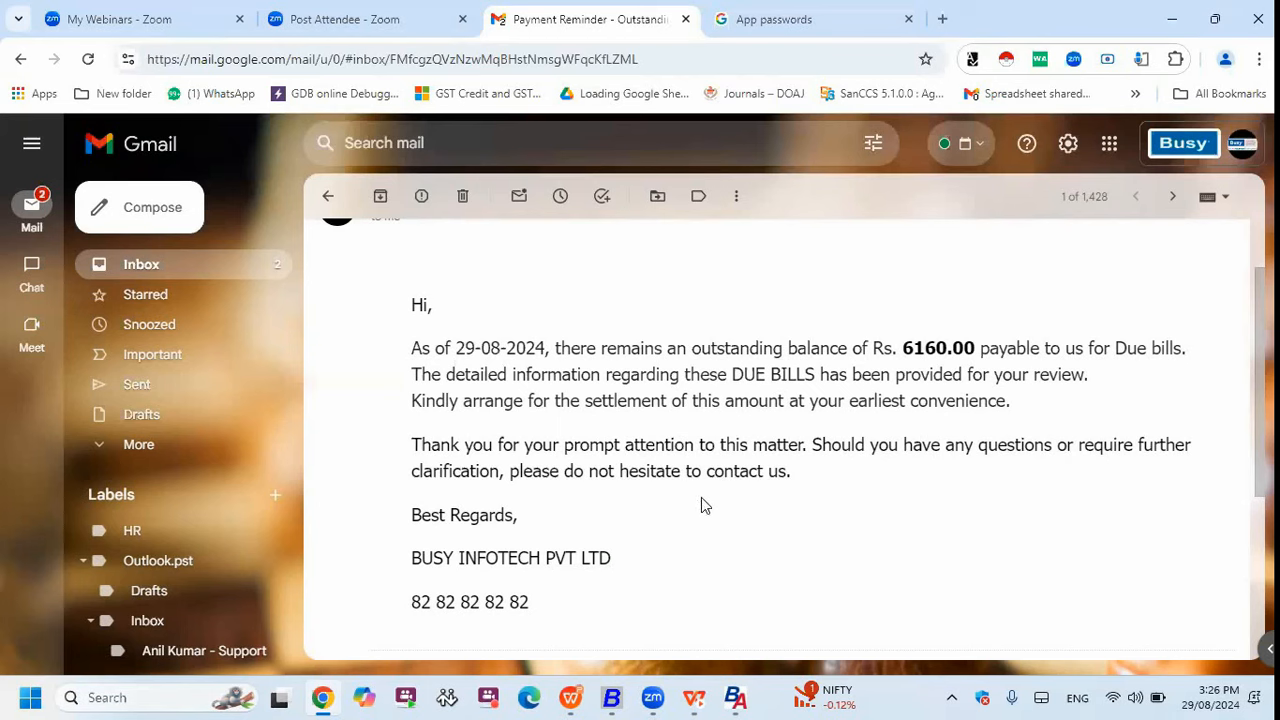
drag(582, 556, 607, 556)
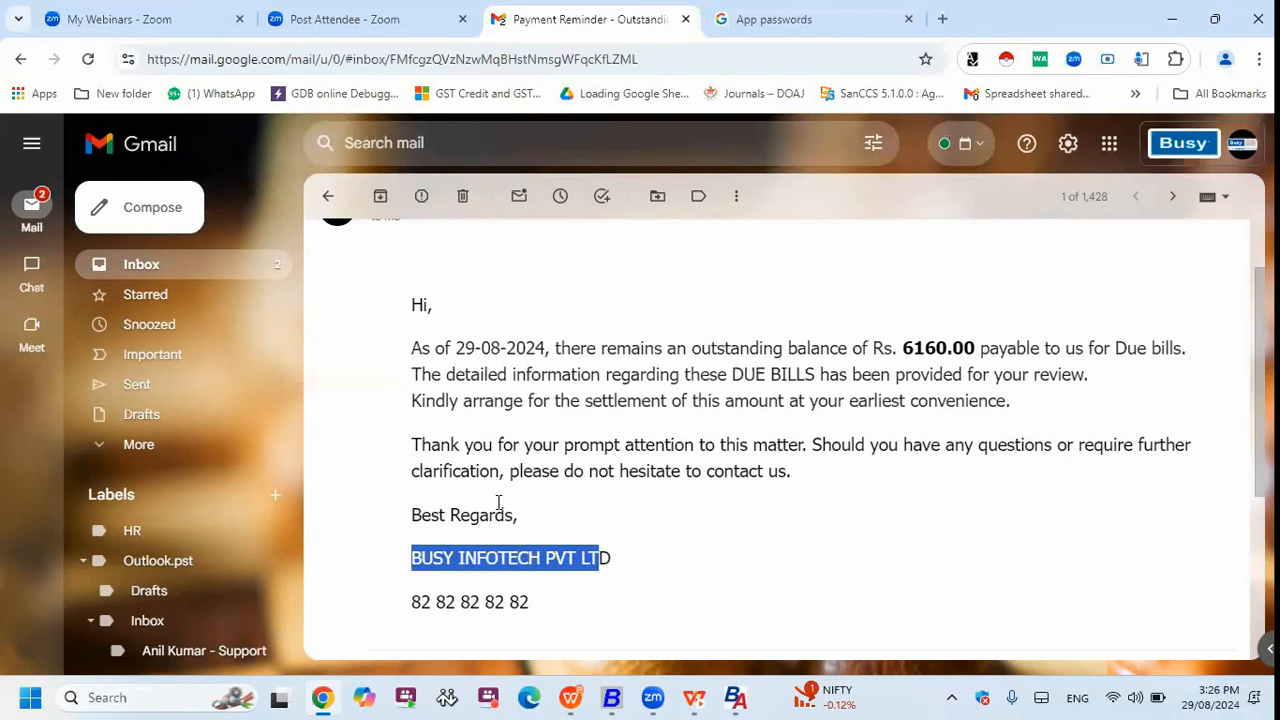
scroll(500, 509, down, 1)
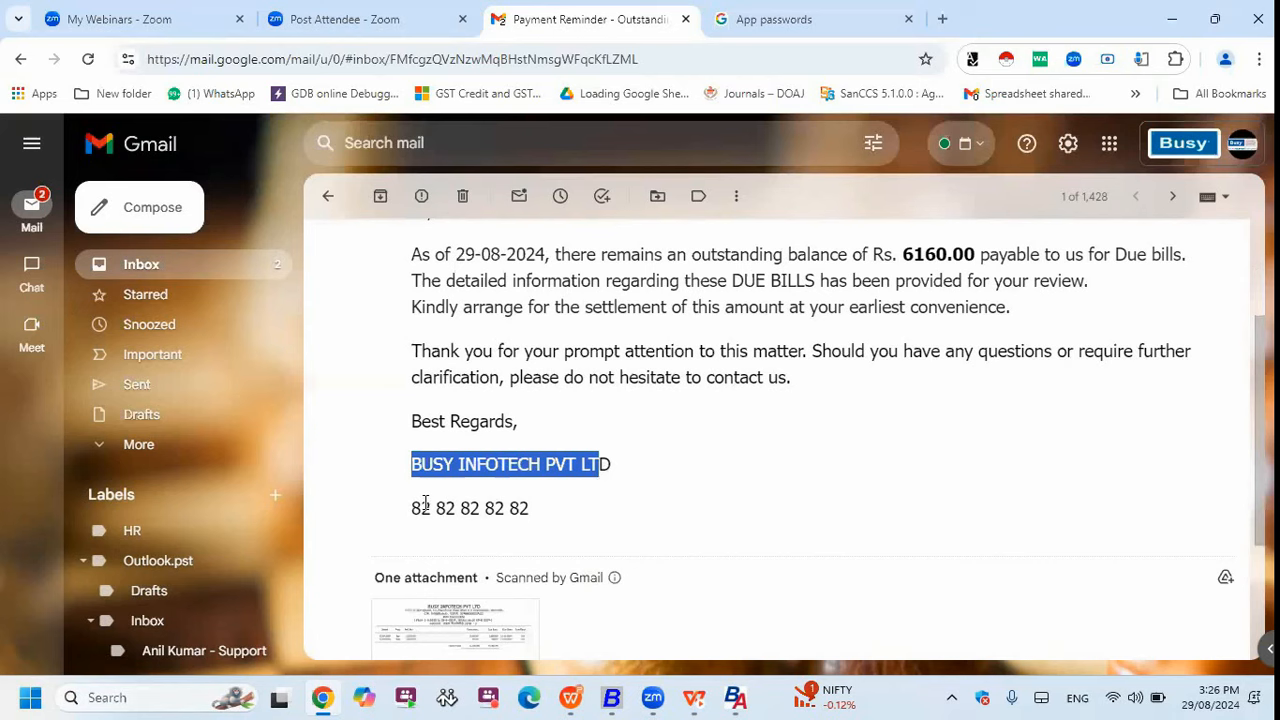
triple_click(626, 503)
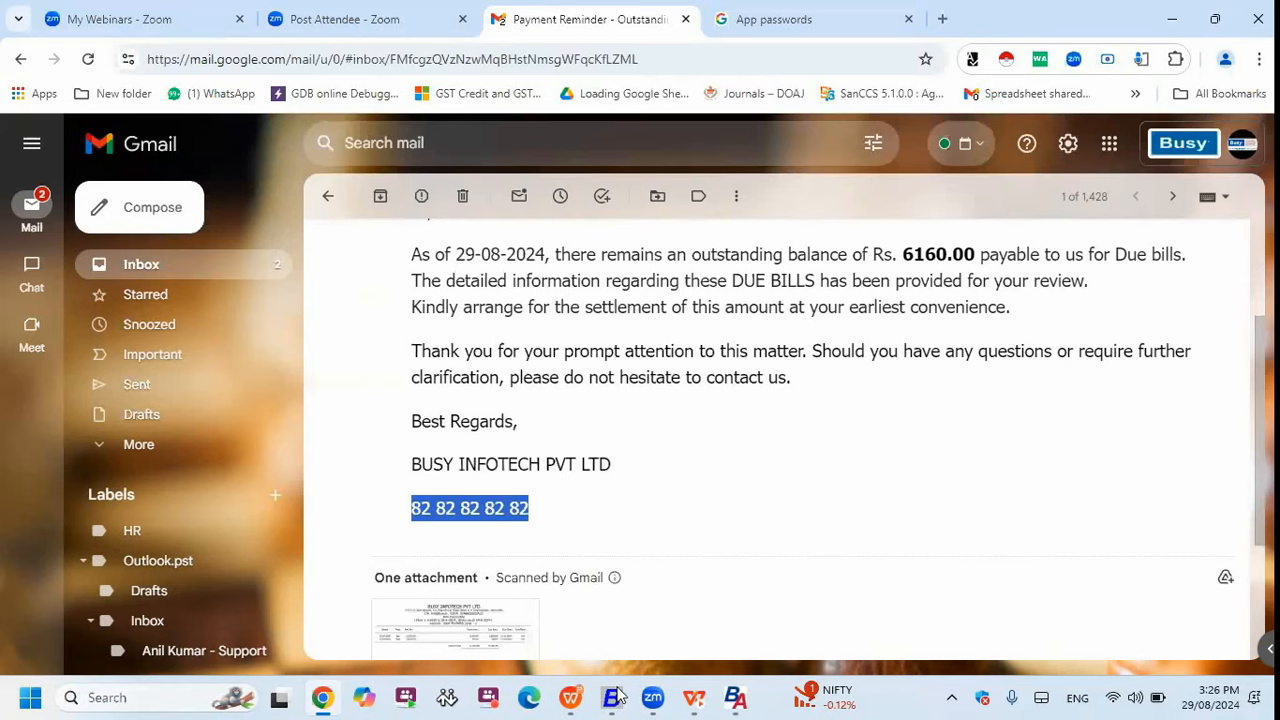
In Busy 21, open the company details for modification and check the company name and telephone number used in the e-mail signature.
key(alt+Tab)
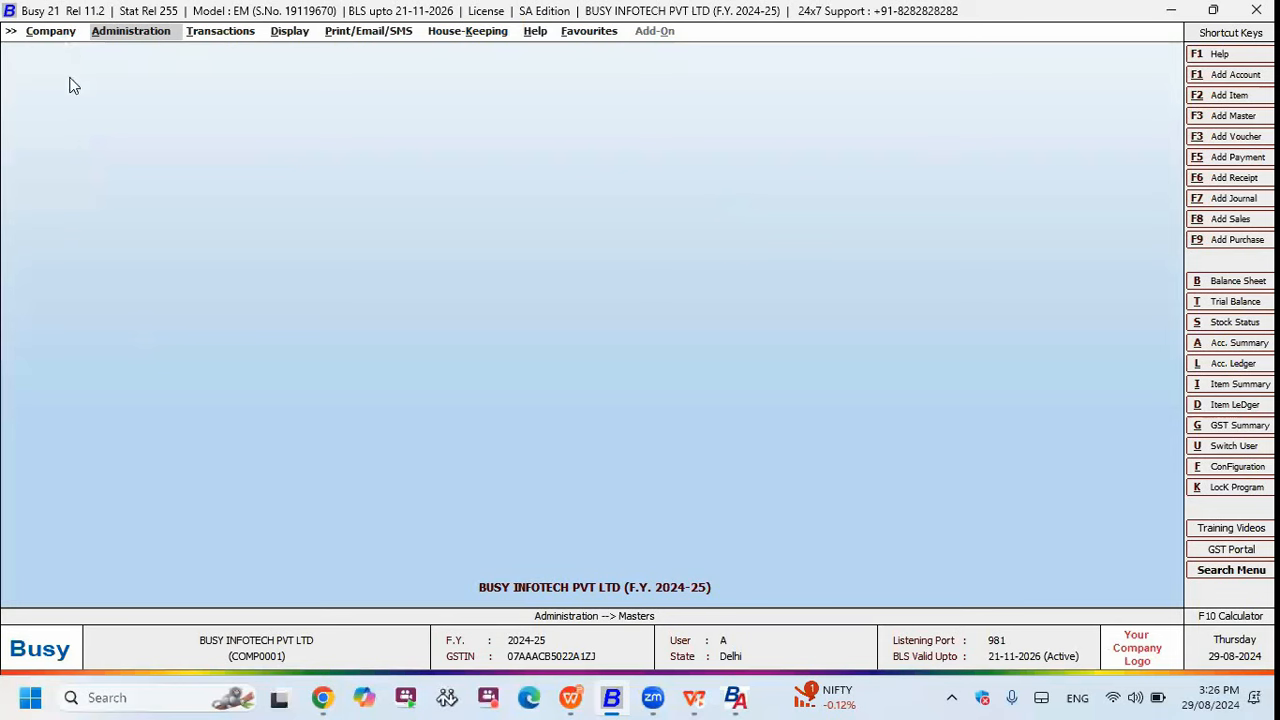
click(51, 32)
click(75, 84)
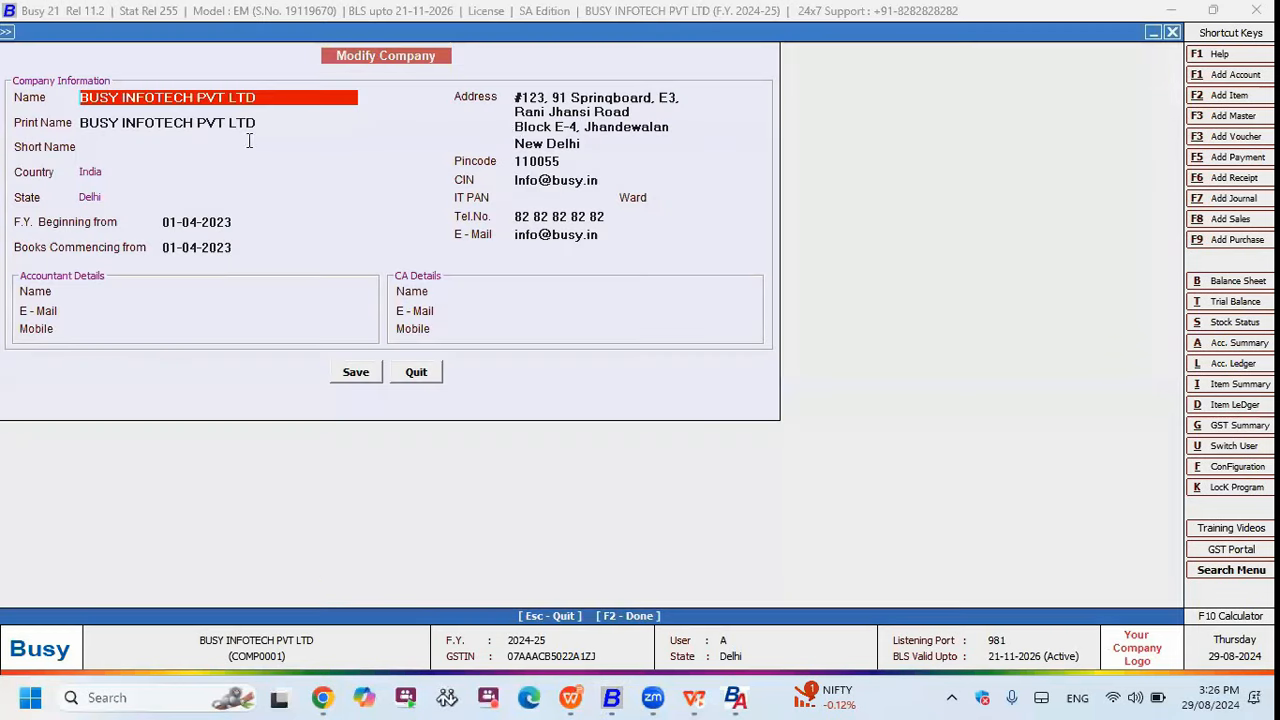
drag(257, 97, 45, 95)
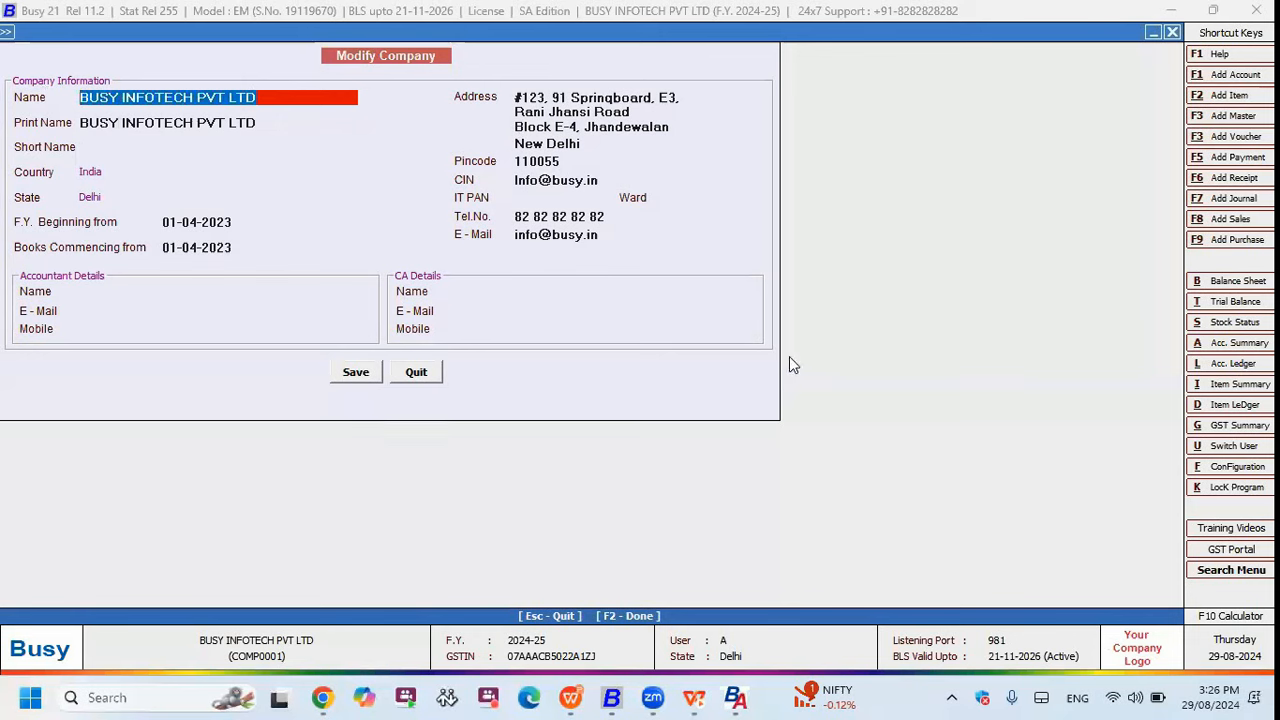
click(603, 216)
drag(617, 216, 503, 224)
drag(632, 216, 370, 226)
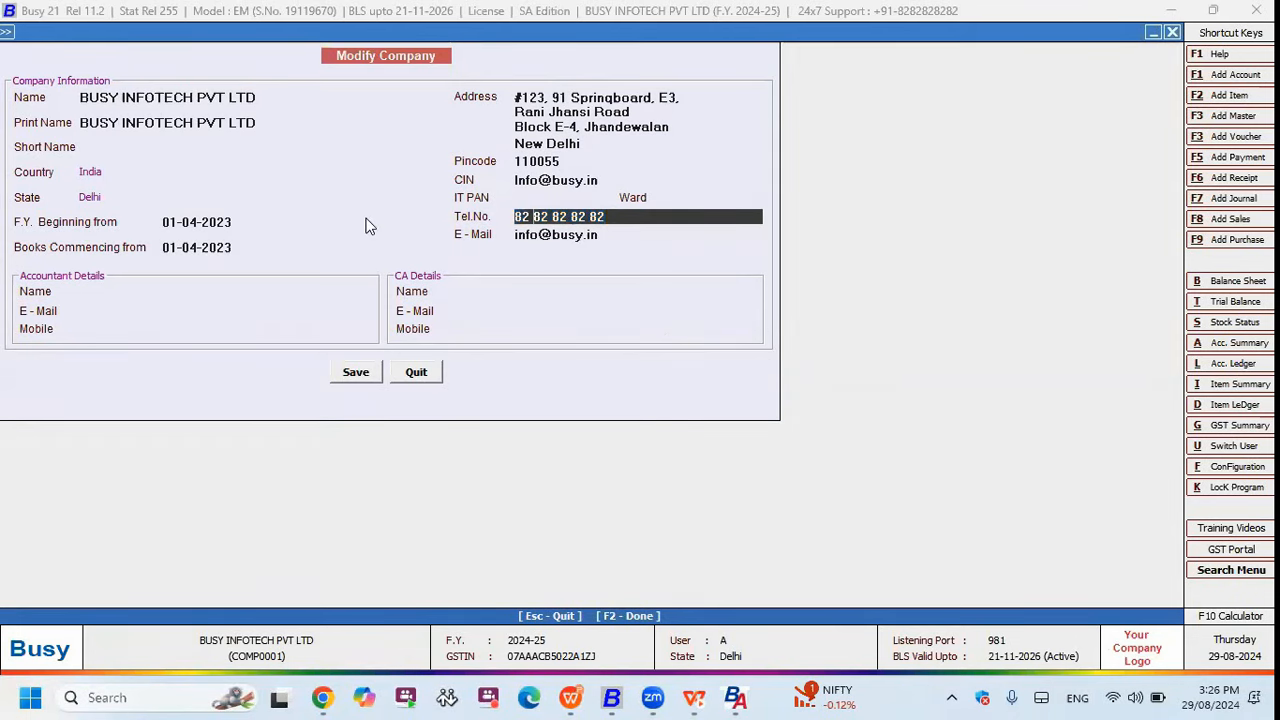
drag(514, 220, 606, 220)
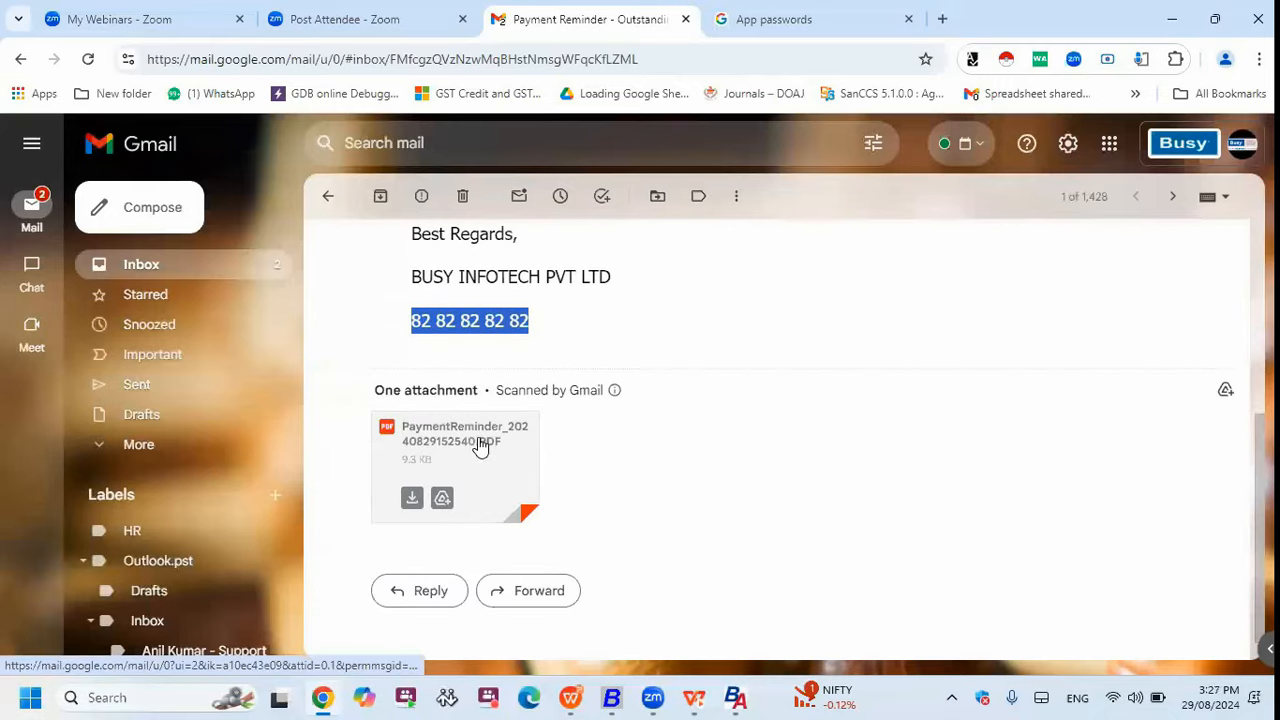
Open the PDF attached to the reminder e-mail and check the due days of the listed bills.
click(480, 443)
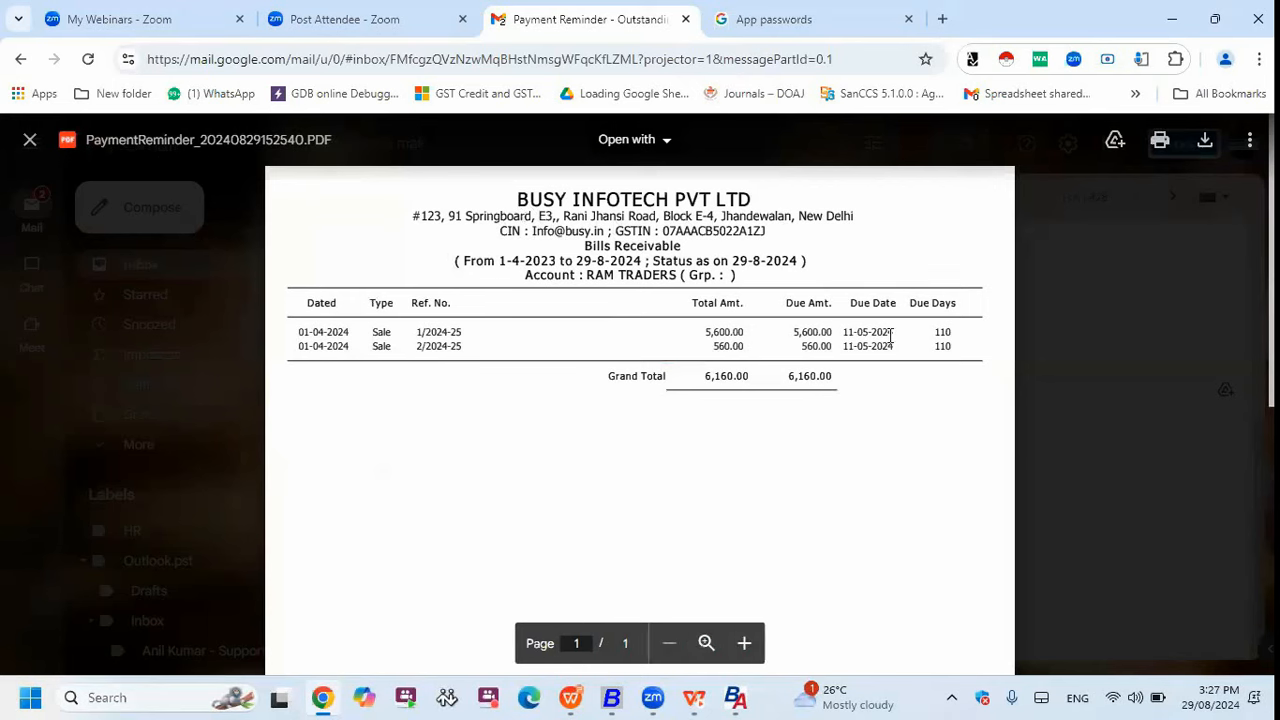
drag(932, 331, 898, 333)
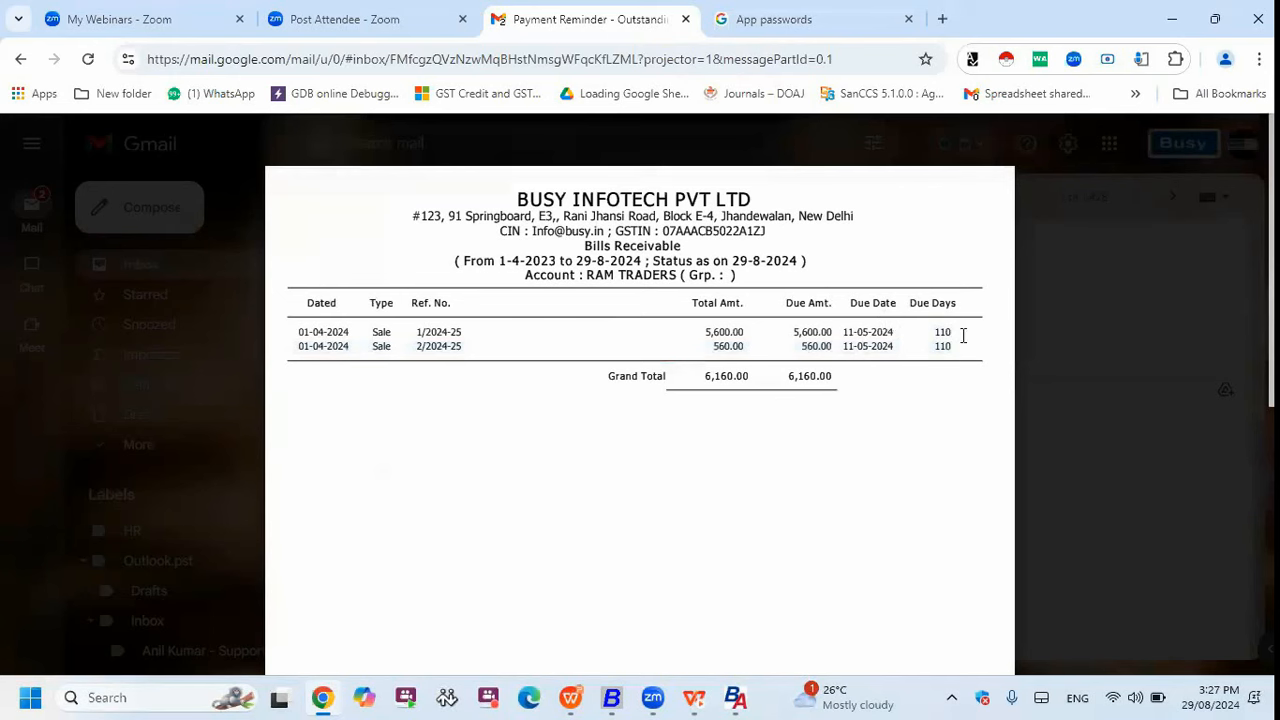
drag(959, 346, 930, 346)
In BusyAgent, set the payment reminder to include Pending Bills details, save the configuration and send the reminder to RAM TRADERS.
key(alt+Tab)
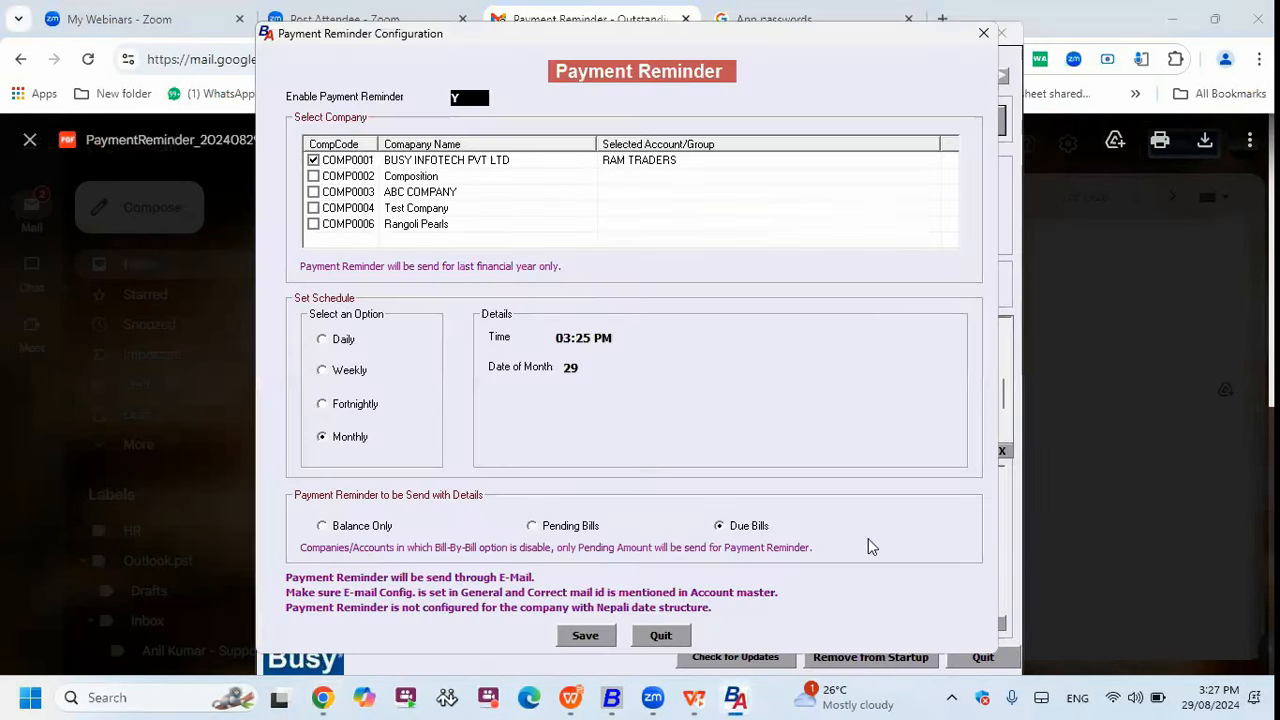
key(Escape)
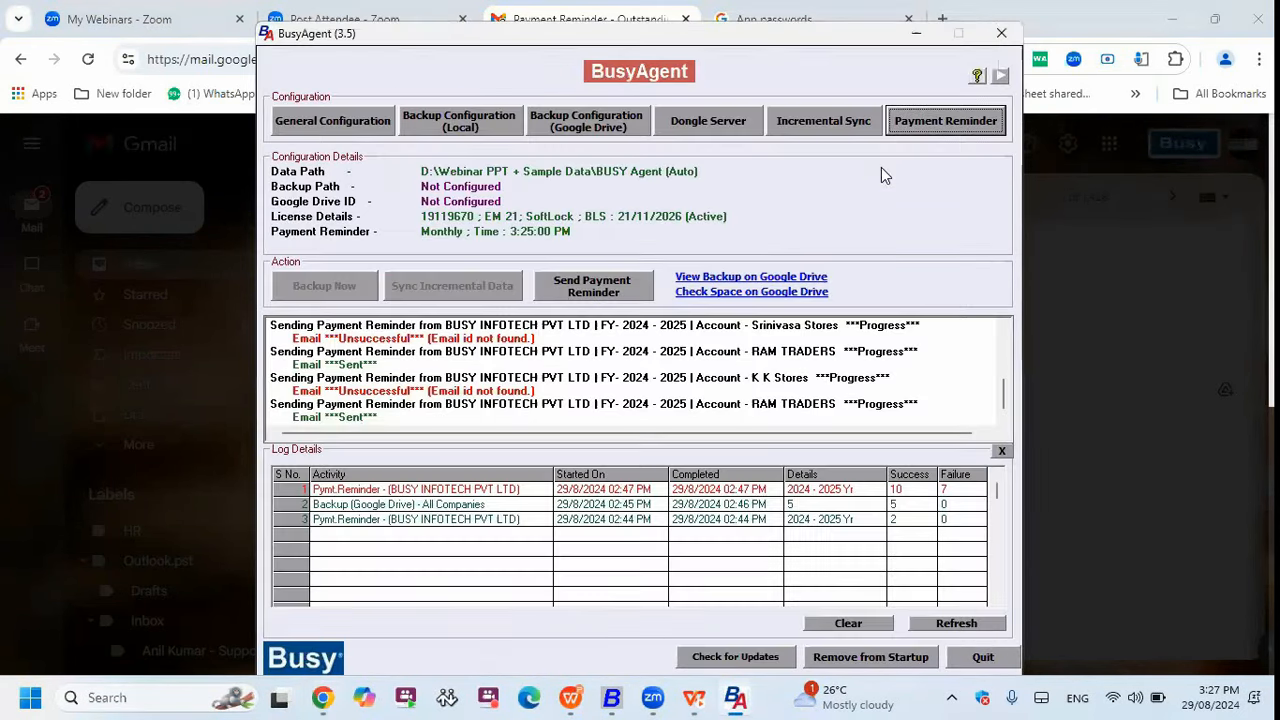
click(928, 123)
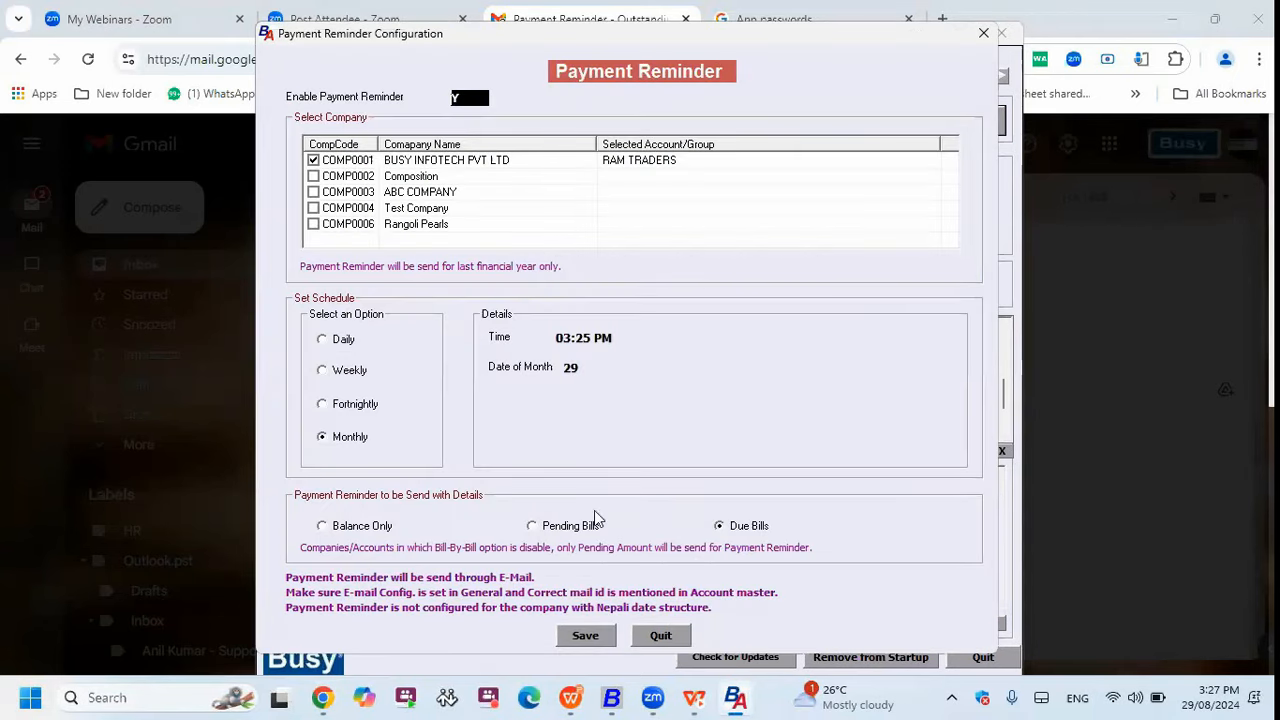
click(545, 527)
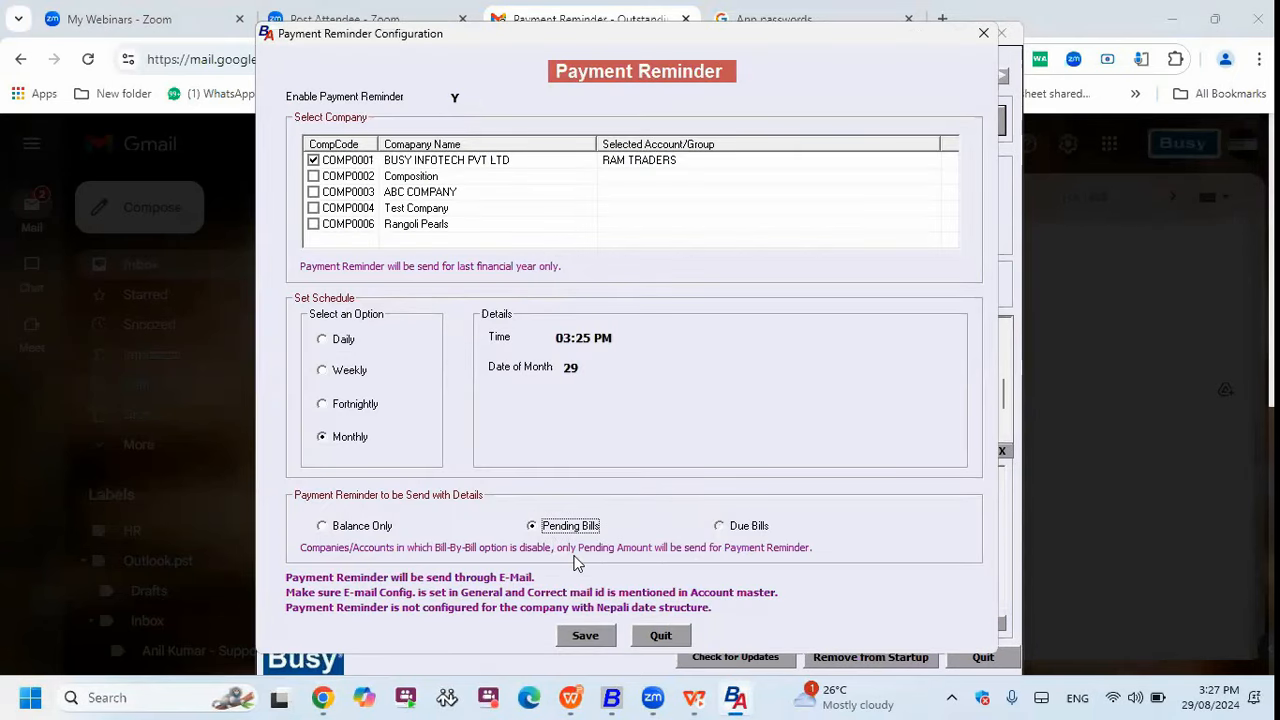
click(582, 637)
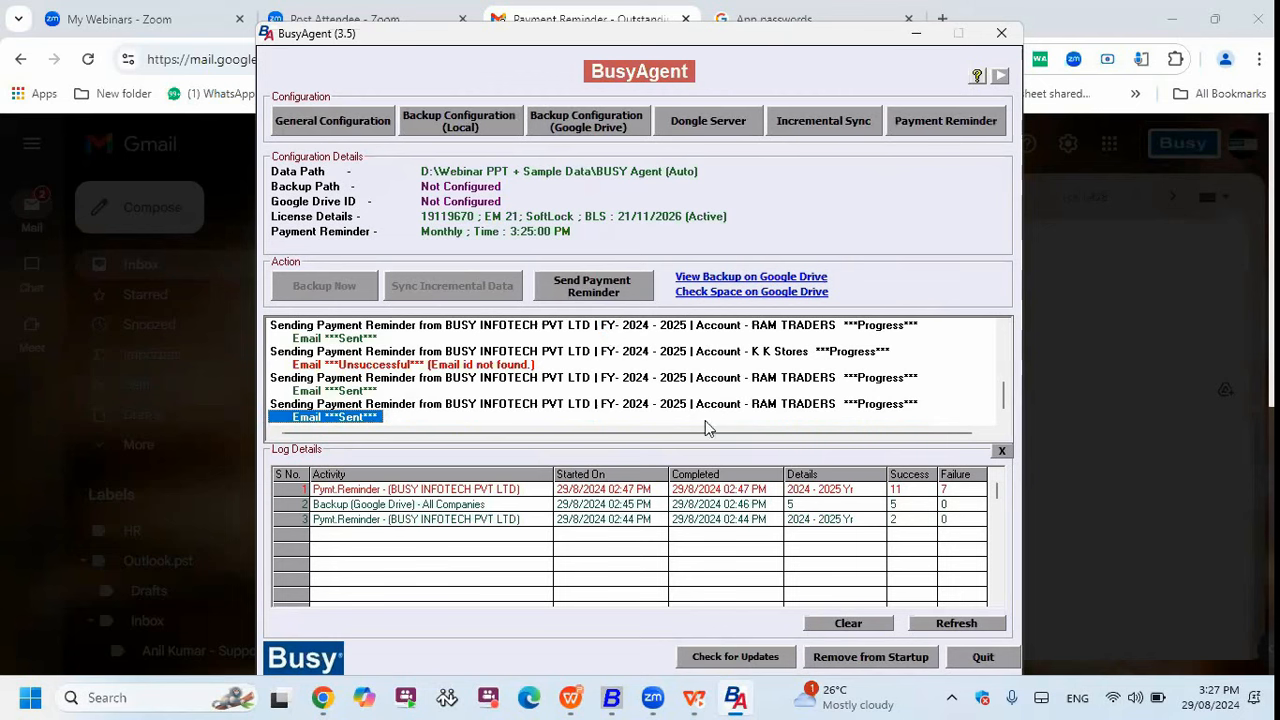
Minimize BusyAgent, return to the Gmail inbox, open the newest Payment Reminder e-mail and read its pending bills message.
click(915, 34)
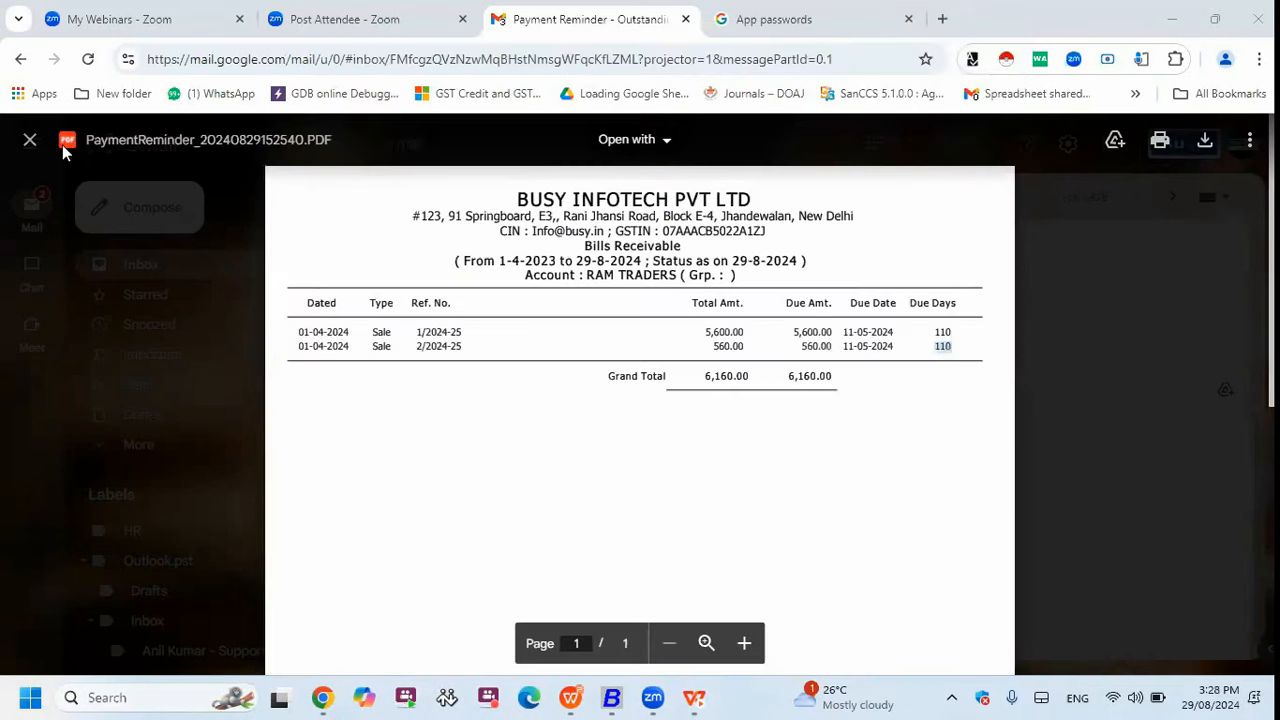
double_click(167, 267)
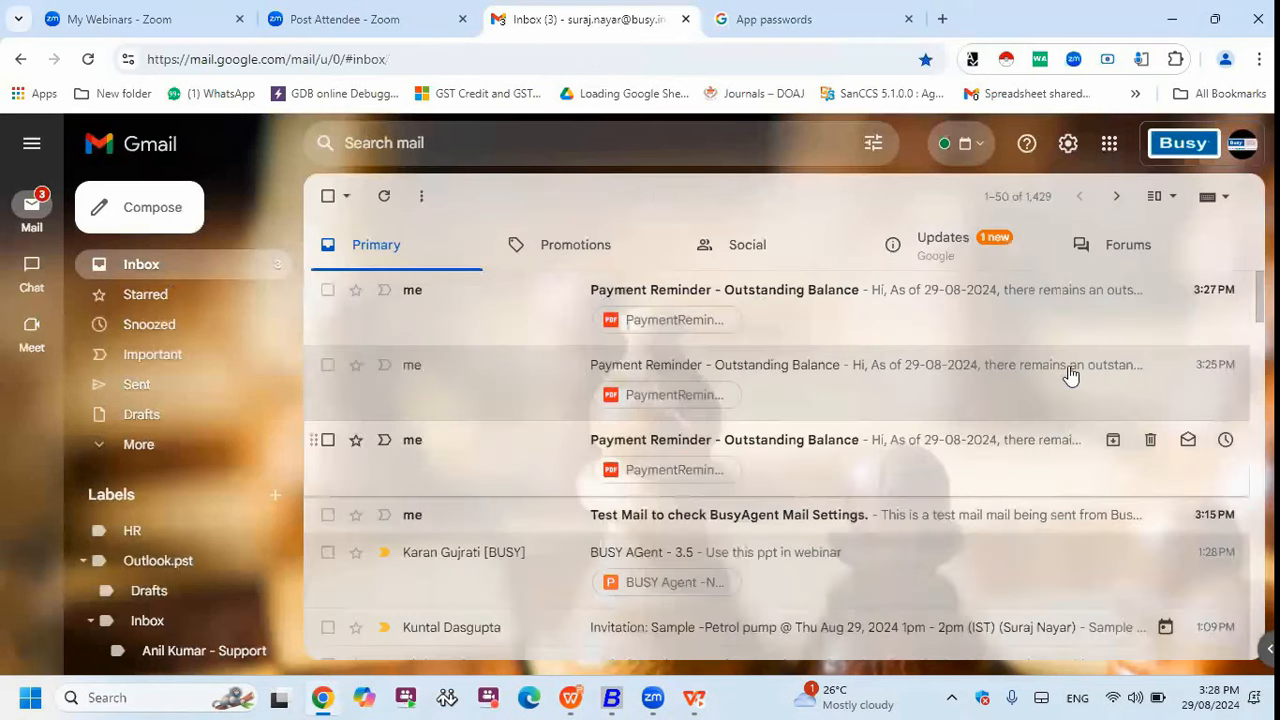
click(780, 300)
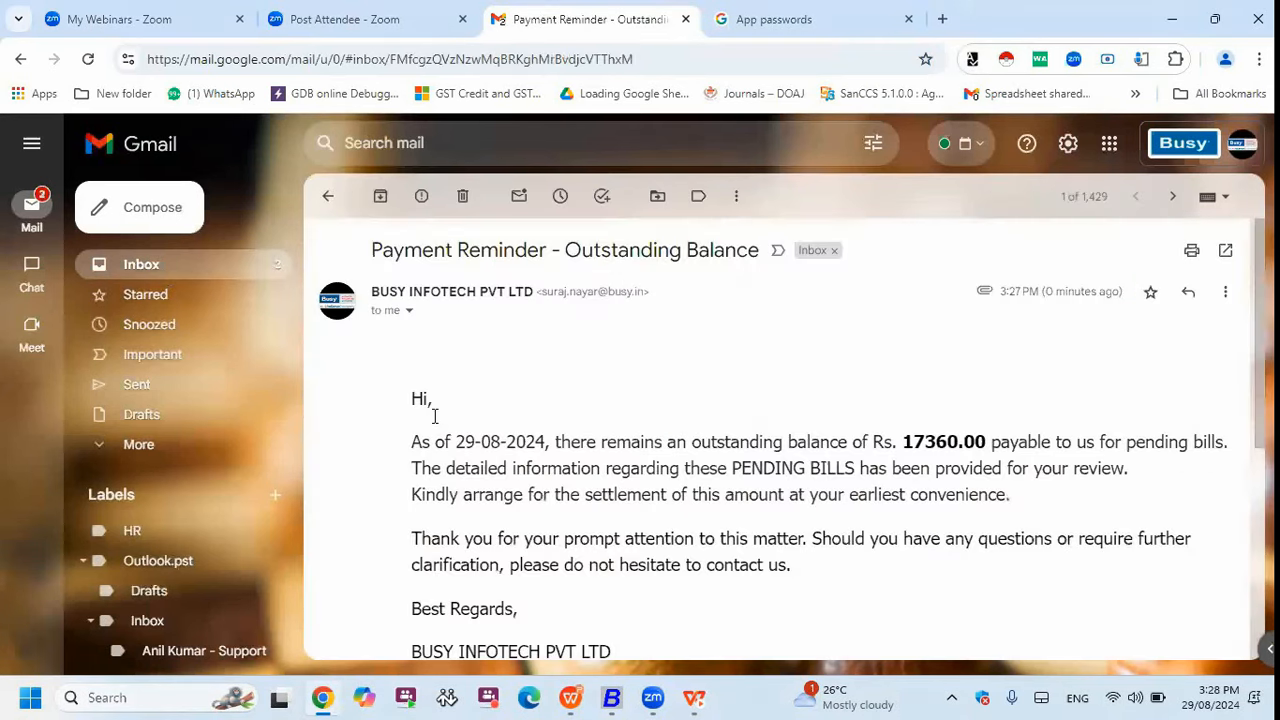
scroll(429, 348, down, 1)
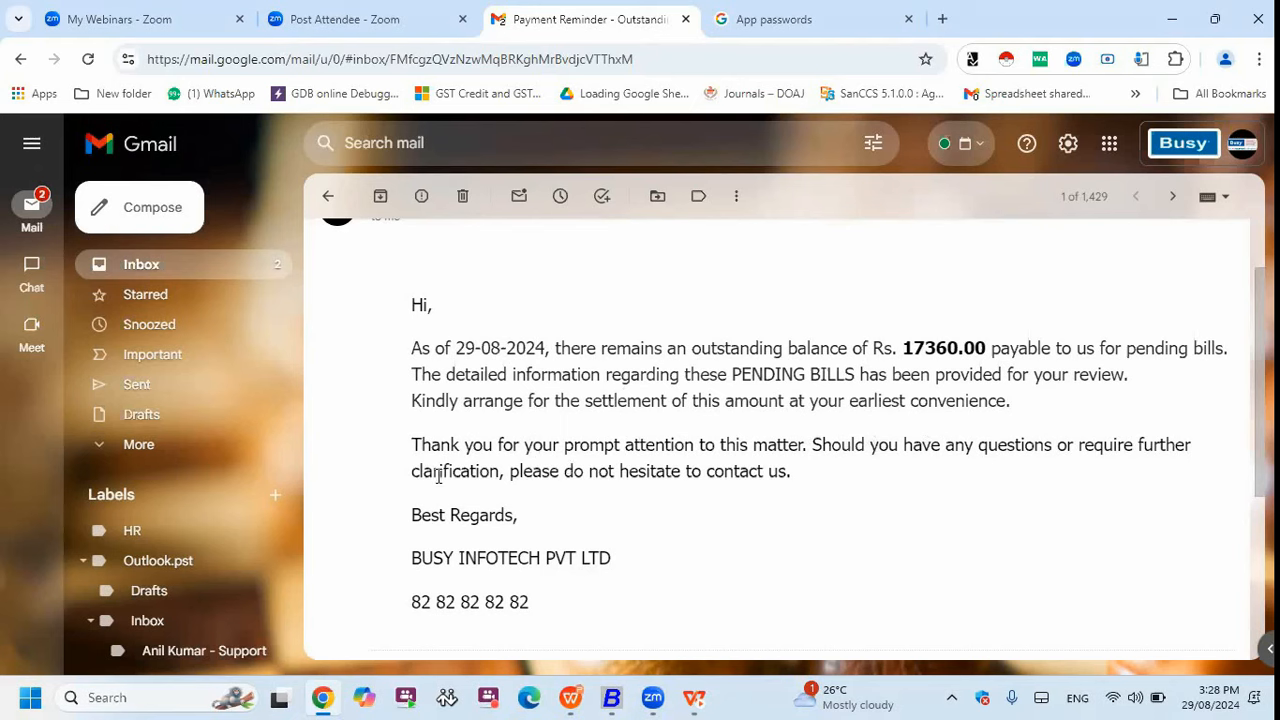
scroll(600, 468, down, 1)
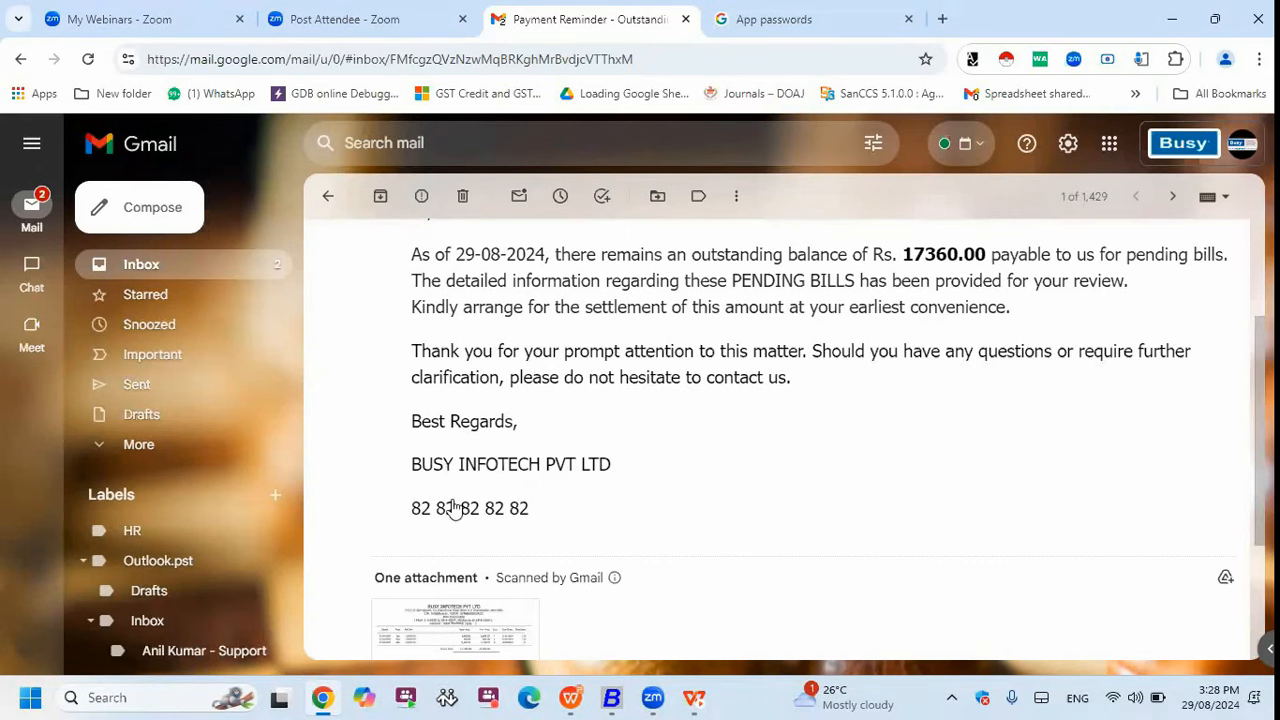
scroll(487, 462, down, 2)
Open the attached Bills Receivable PDF, examine the due status and due days of each pending bill, and close it.
click(487, 462)
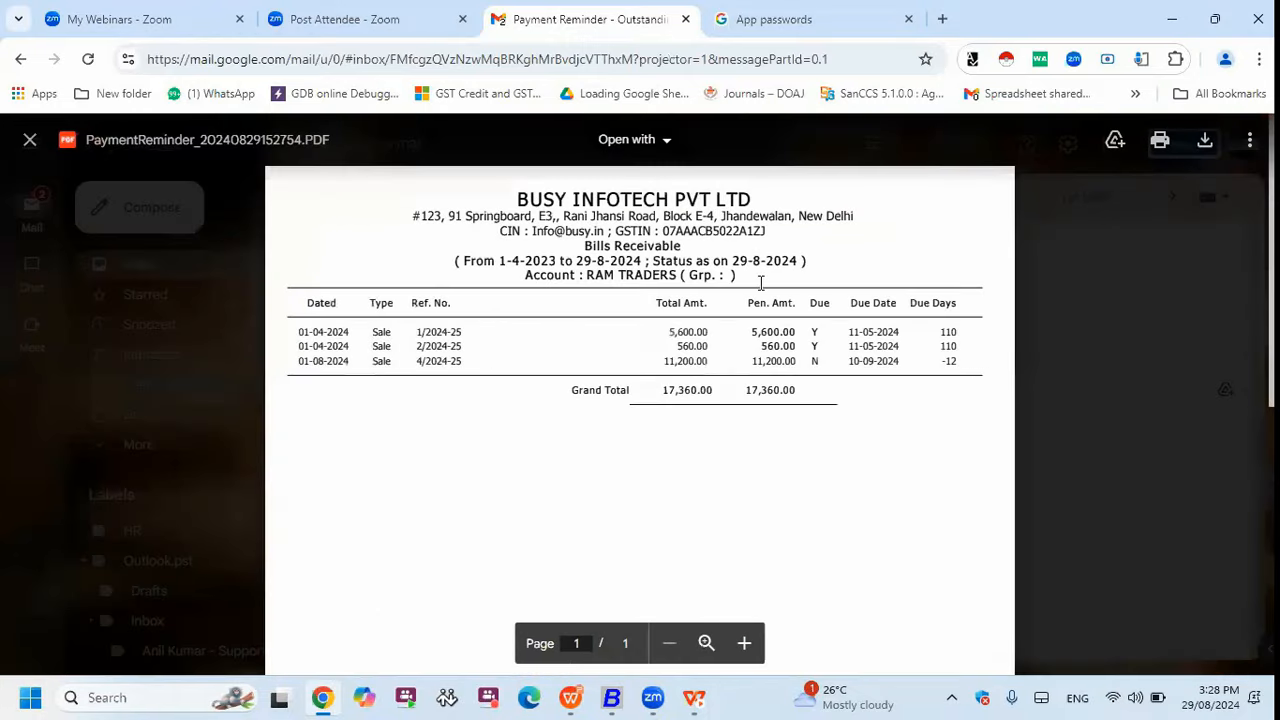
drag(301, 332, 914, 322)
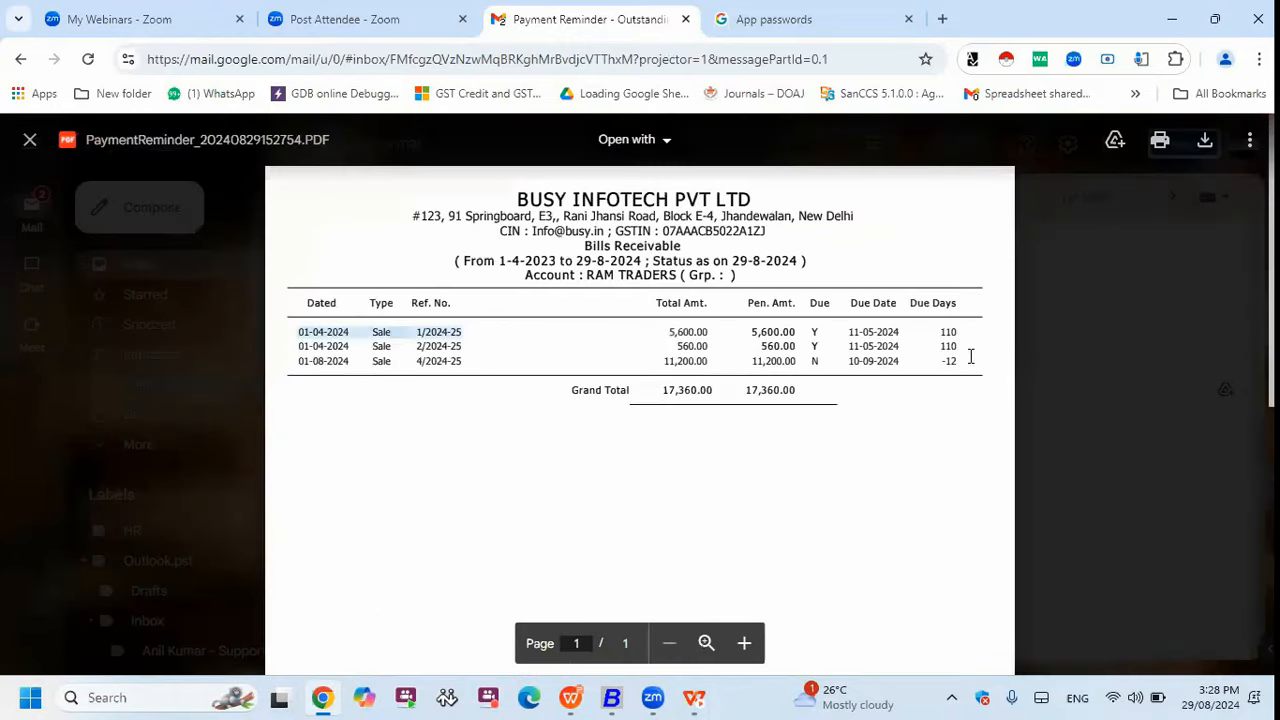
drag(970, 357, 834, 409)
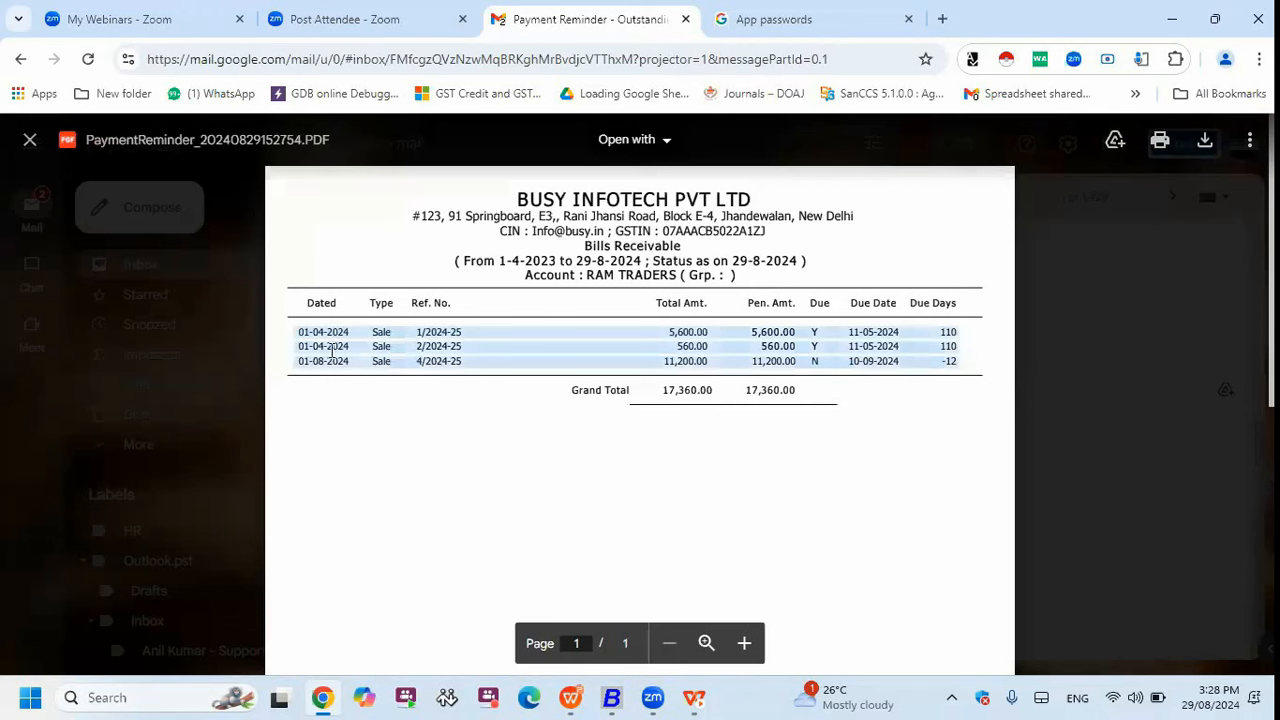
click(286, 337)
drag(297, 332, 960, 338)
drag(296, 360, 963, 367)
click(966, 366)
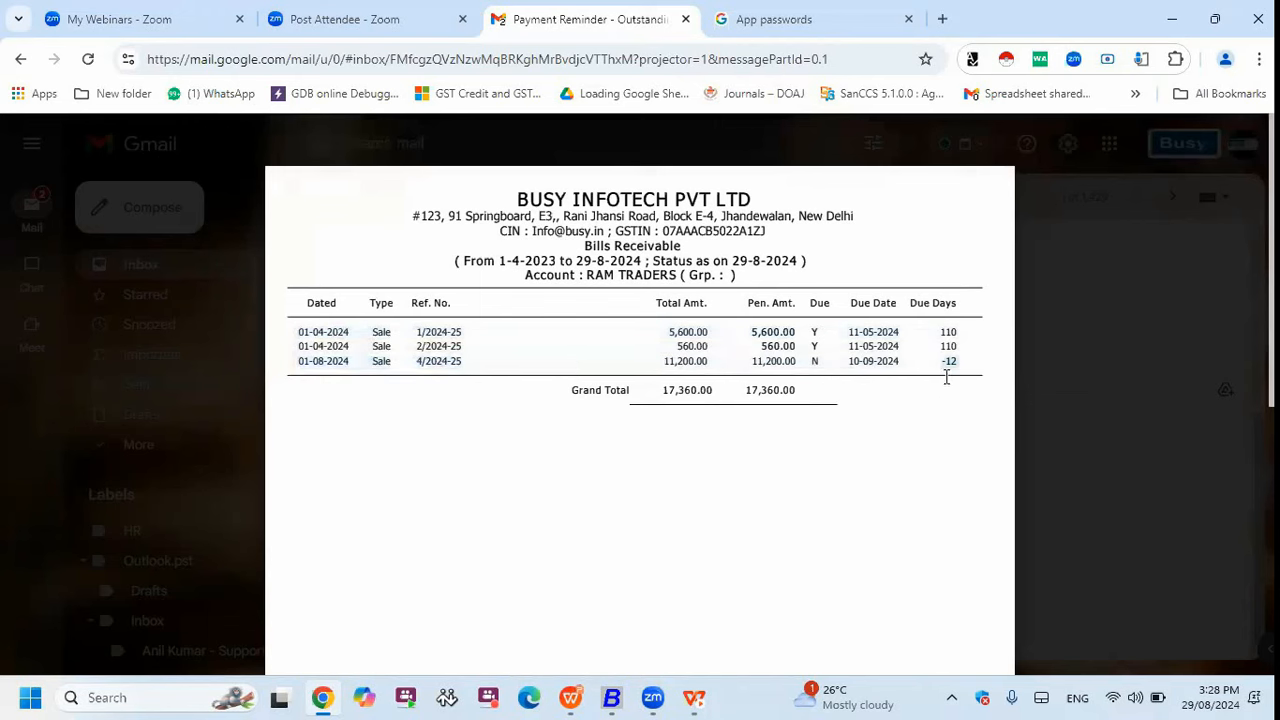
double_click(950, 362)
double_click(410, 363)
drag(777, 360, 648, 289)
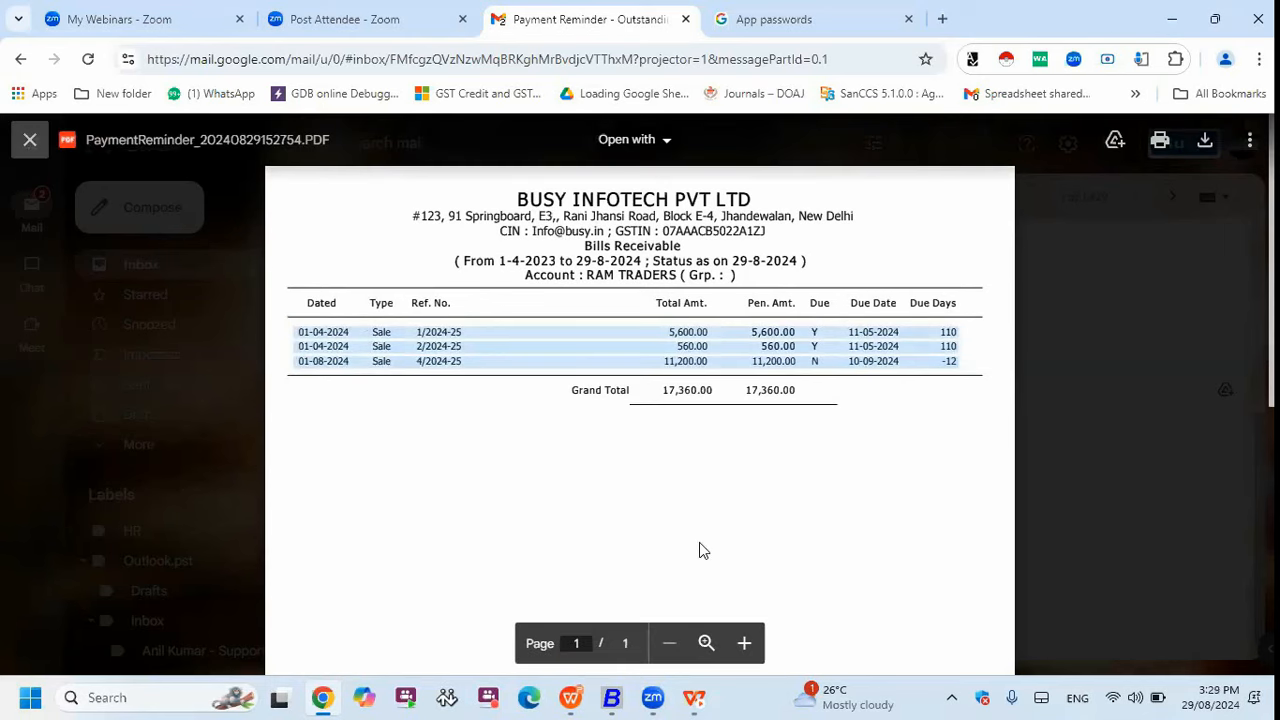
key(Escape)
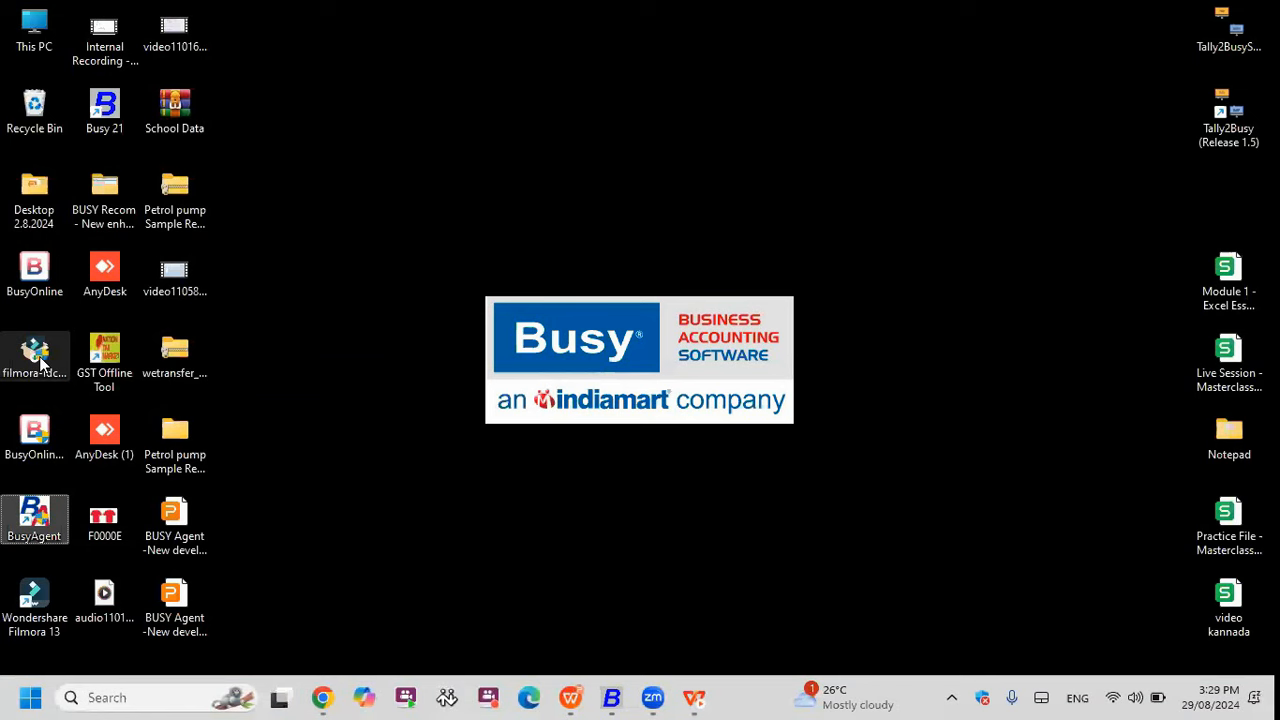
In BusyAgent, set the payment reminder to Balance Only details, save the configuration and send the reminder to RAM TRADERS.
click(535, 521)
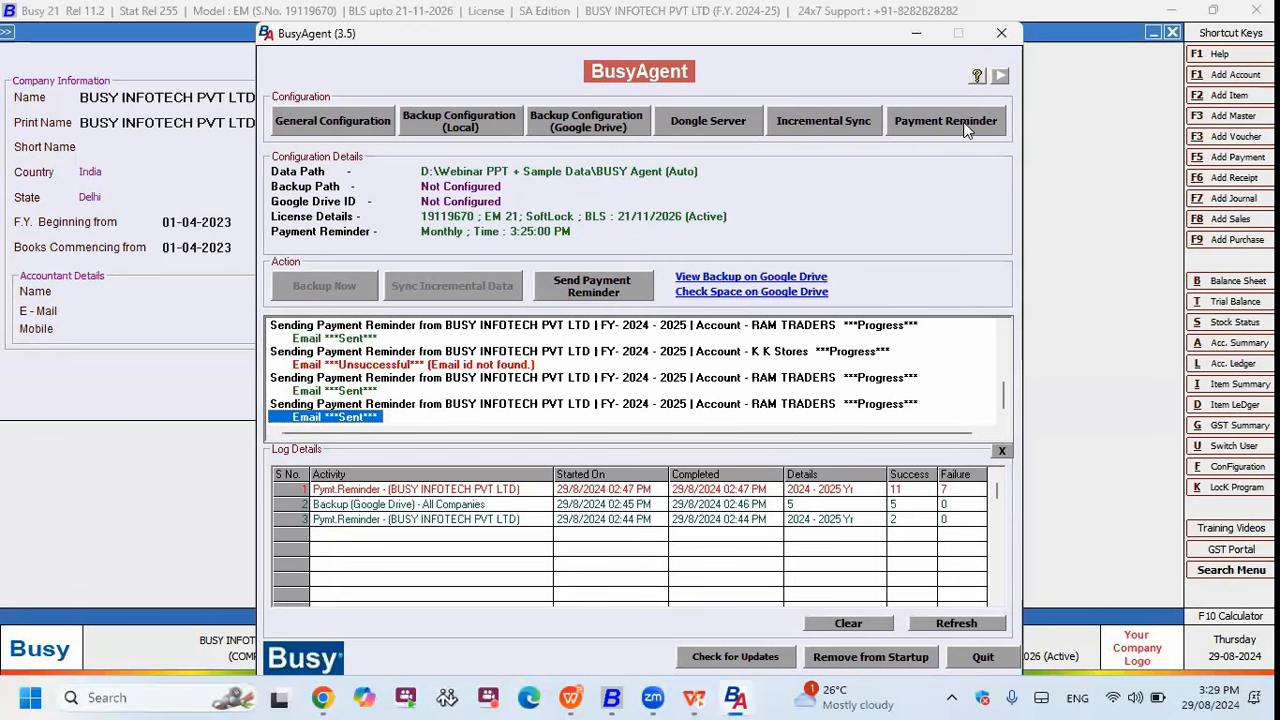
click(945, 121)
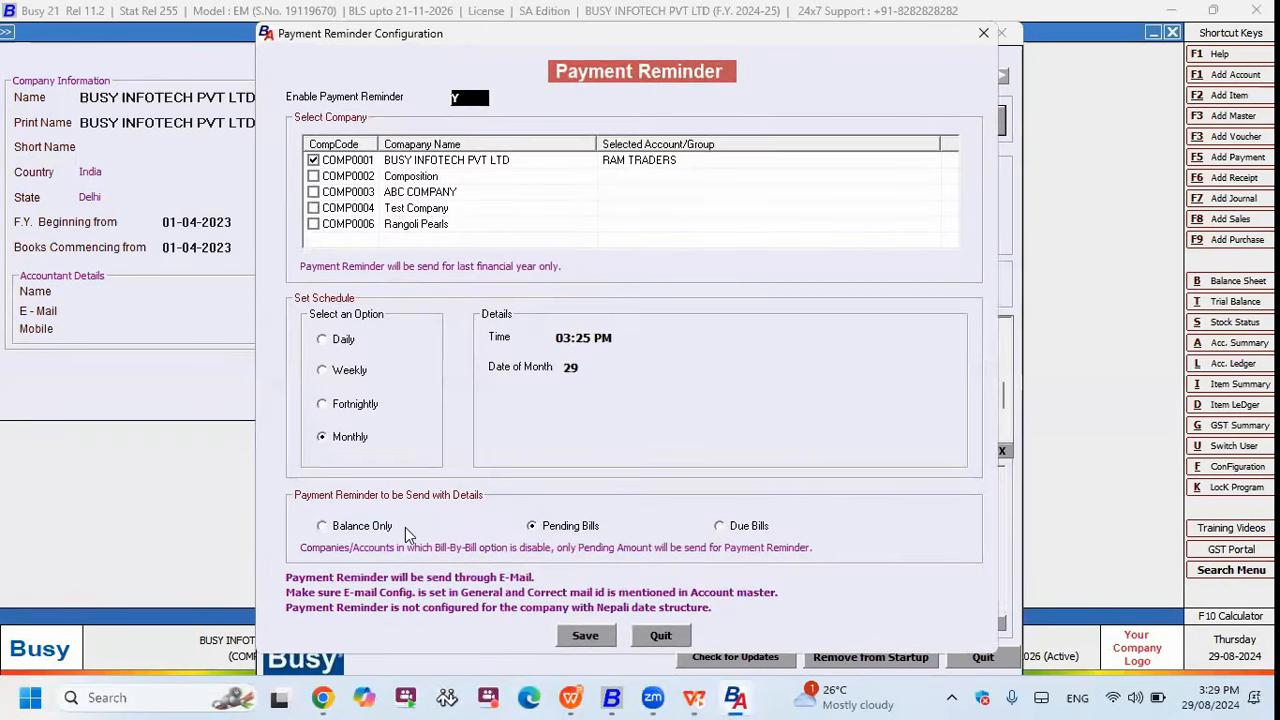
click(368, 532)
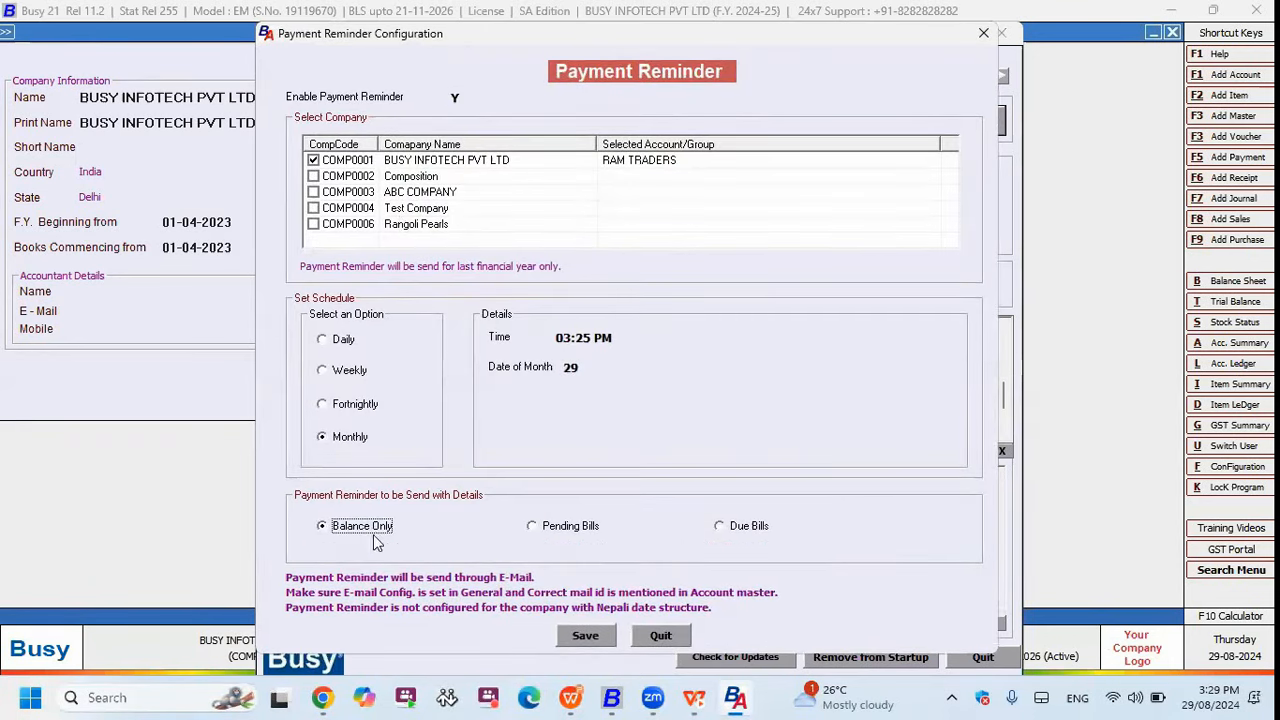
click(585, 635)
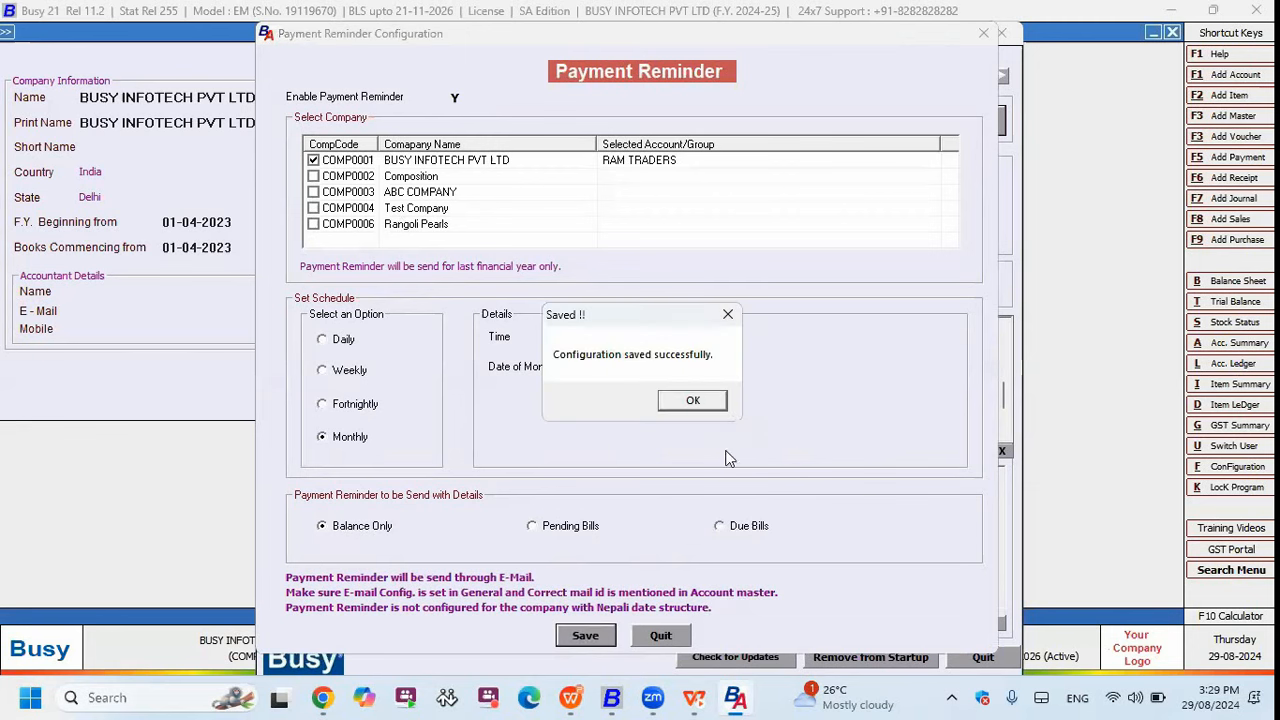
click(692, 401)
click(637, 295)
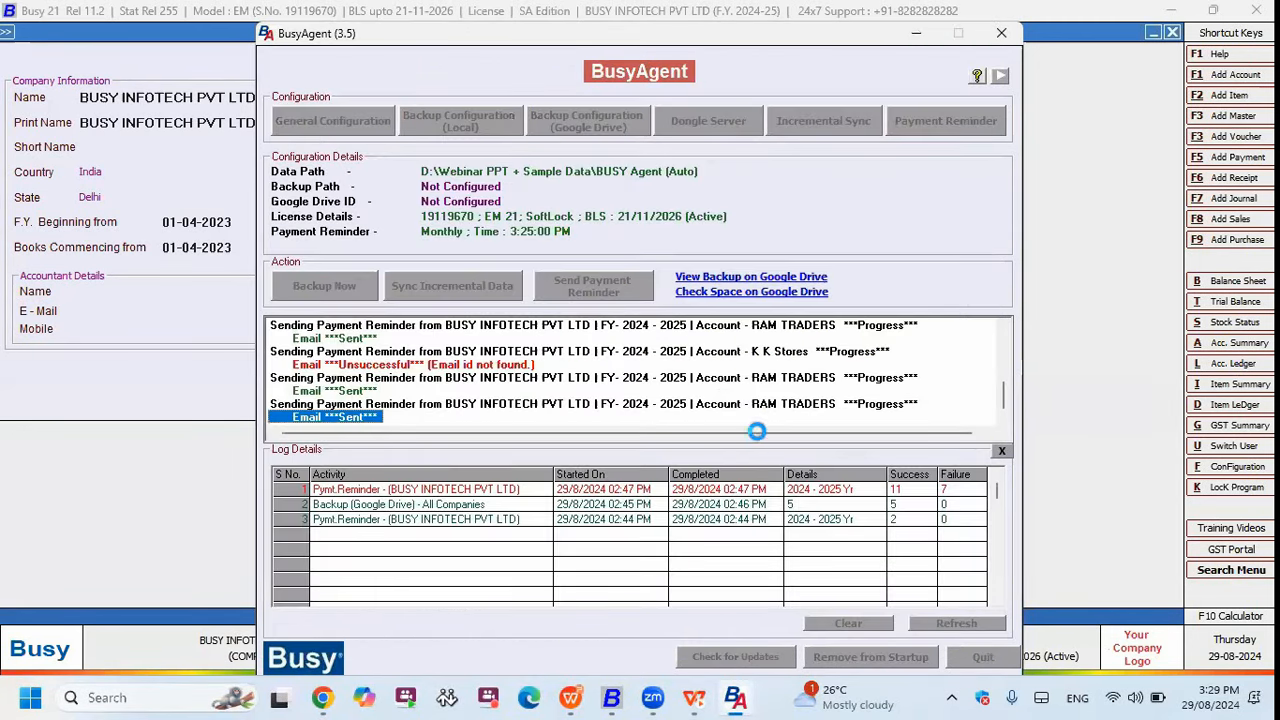
Switch to the Gmail inbox, open the newest Payment Reminder e-mail and read its outstanding balance message through to the signature.
click(328, 697)
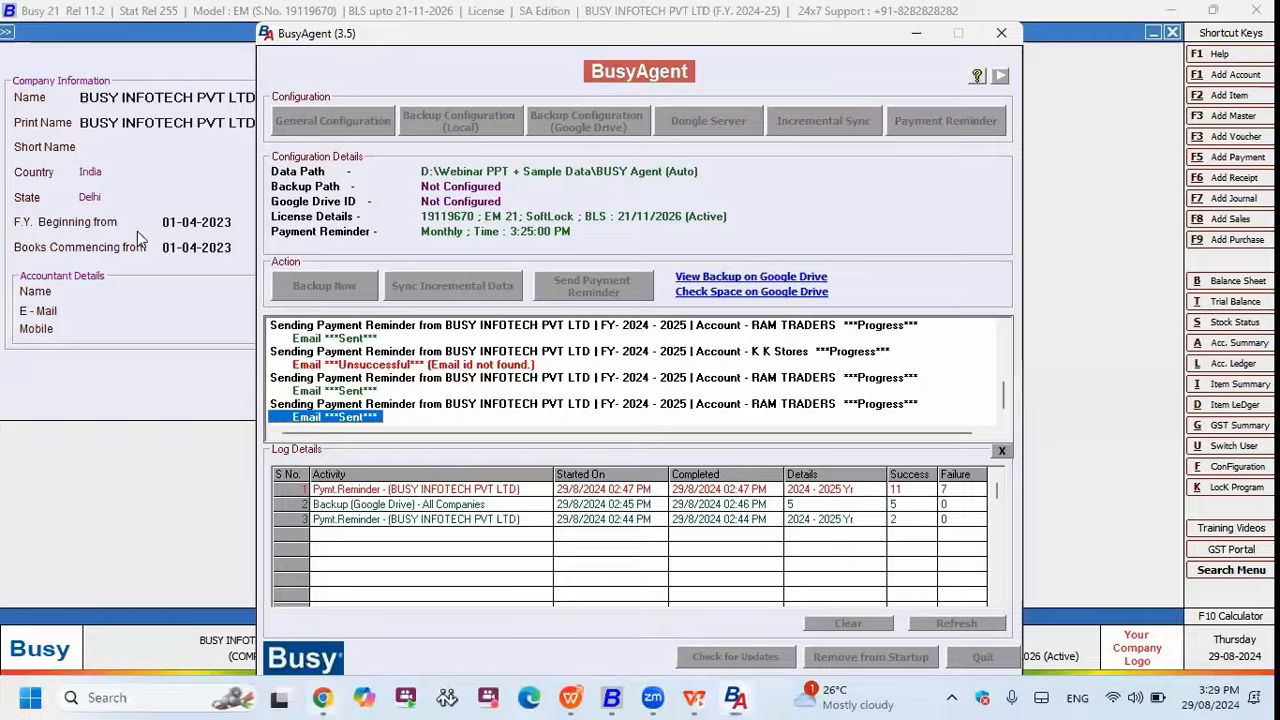
click(145, 266)
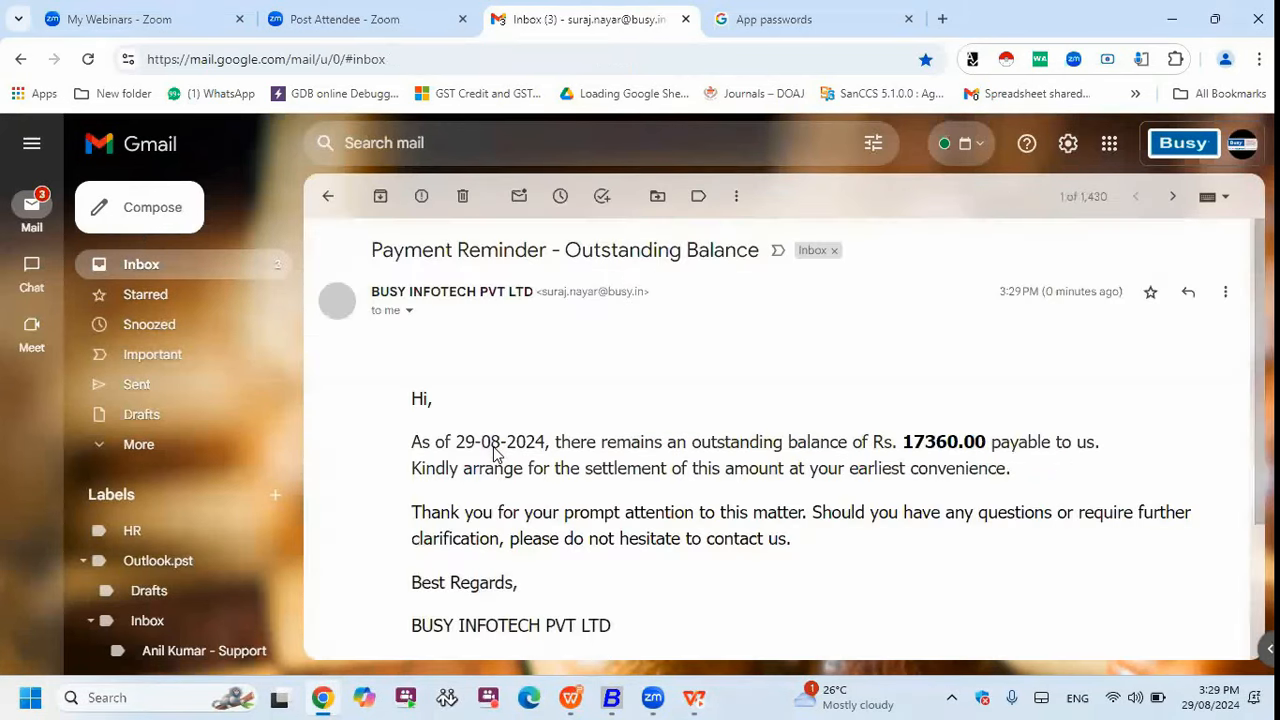
scroll(551, 364, down, 1)
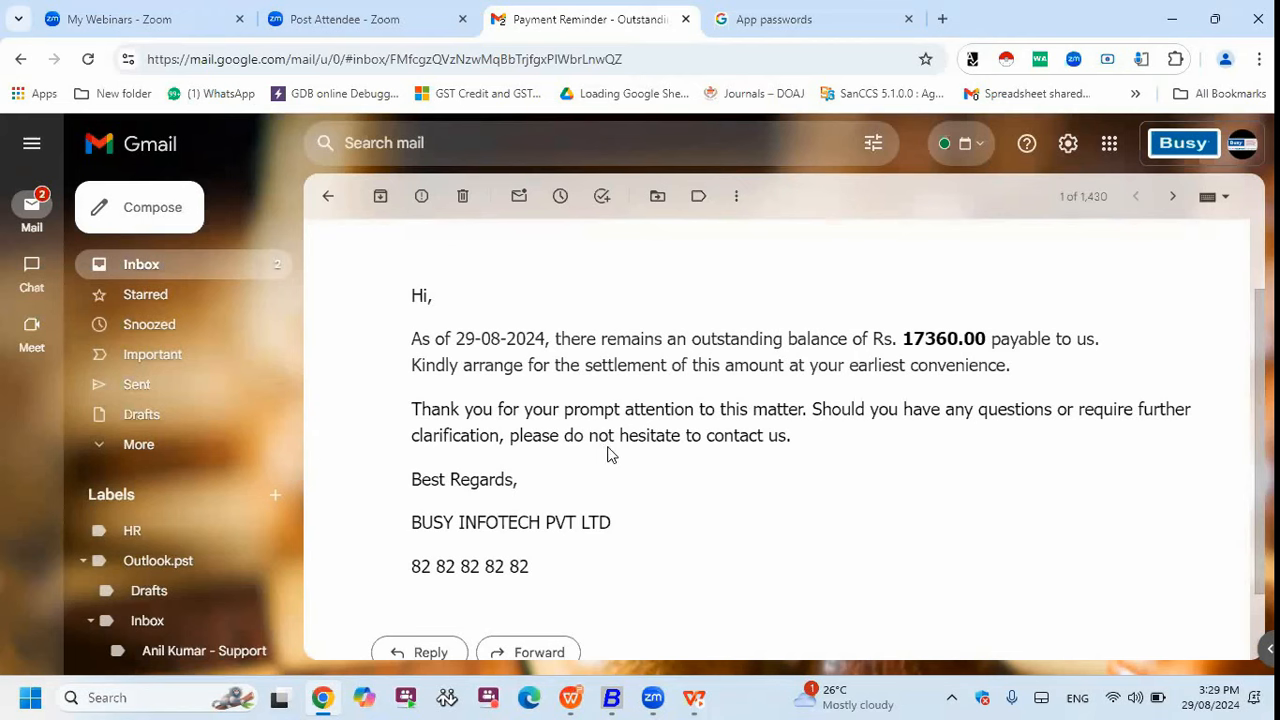
scroll(596, 462, down, 2)
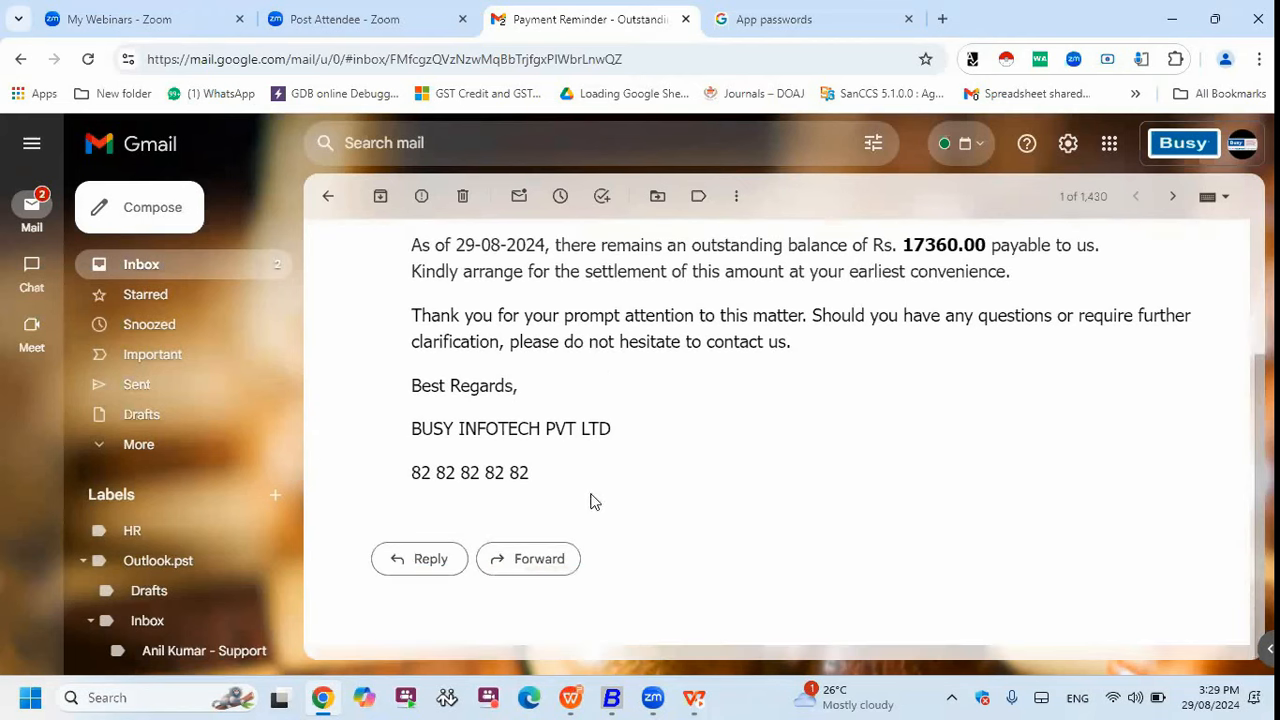
scroll(590, 500, up, 4)
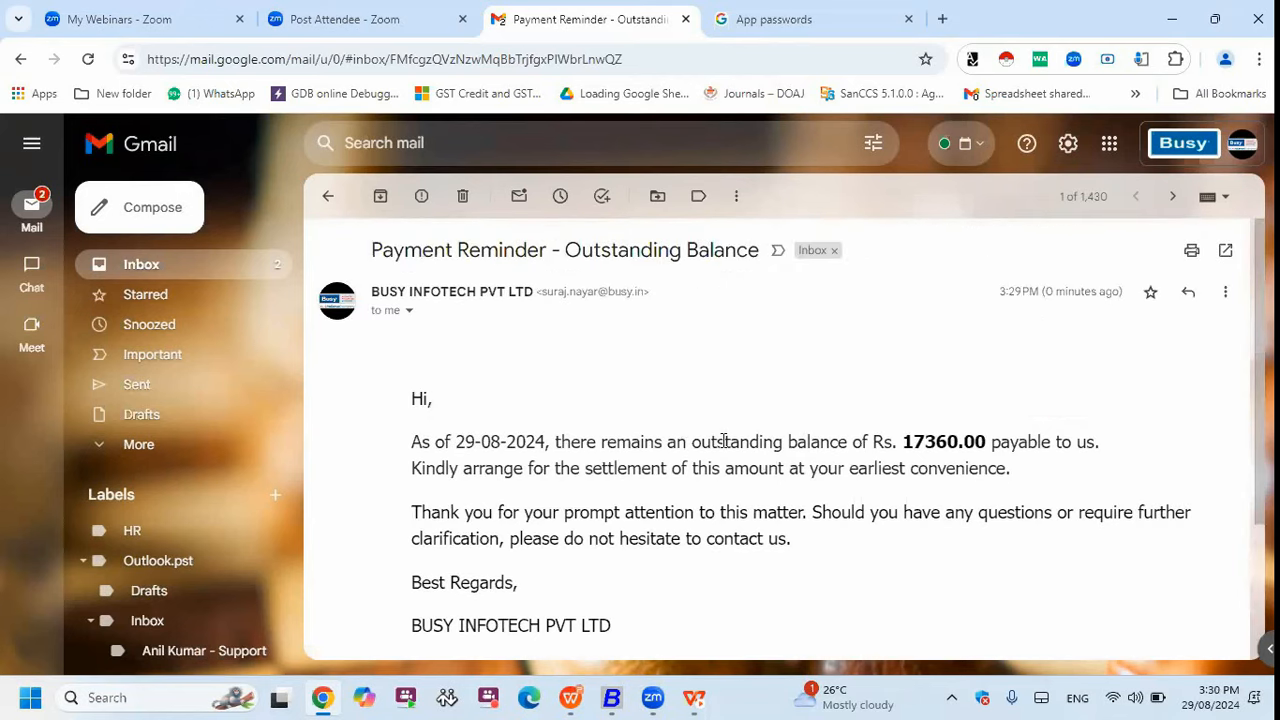
Highlight the reminder message's text from the greeting to the signature to review its wording.
drag(412, 398, 820, 491)
scroll(820, 491, down, 2)
scroll(750, 462, up, 2)
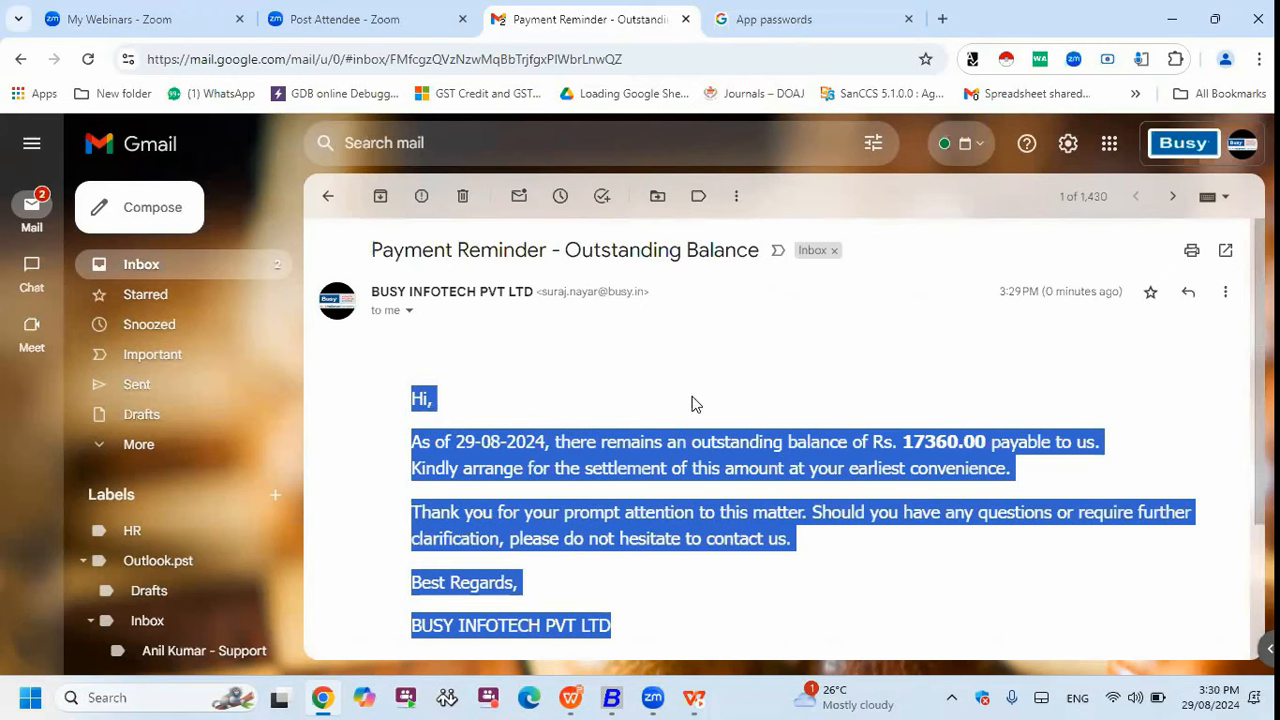
scroll(733, 550, down, 2)
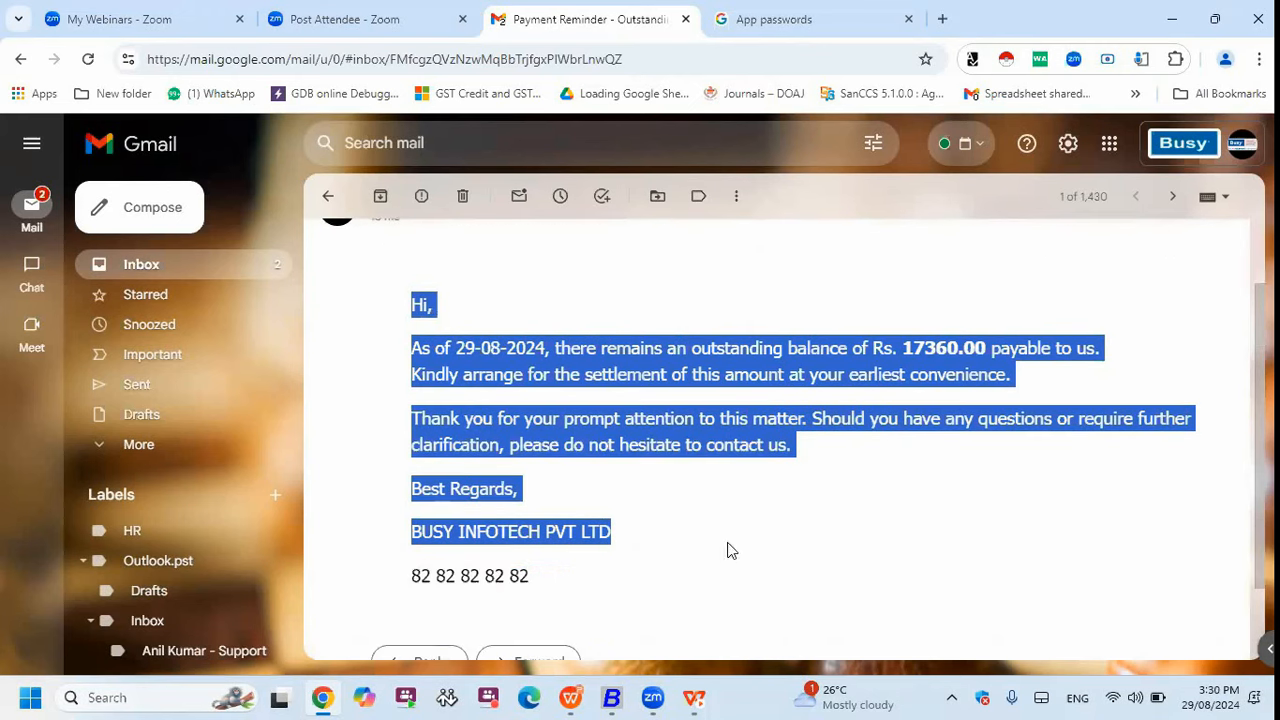
click(420, 303)
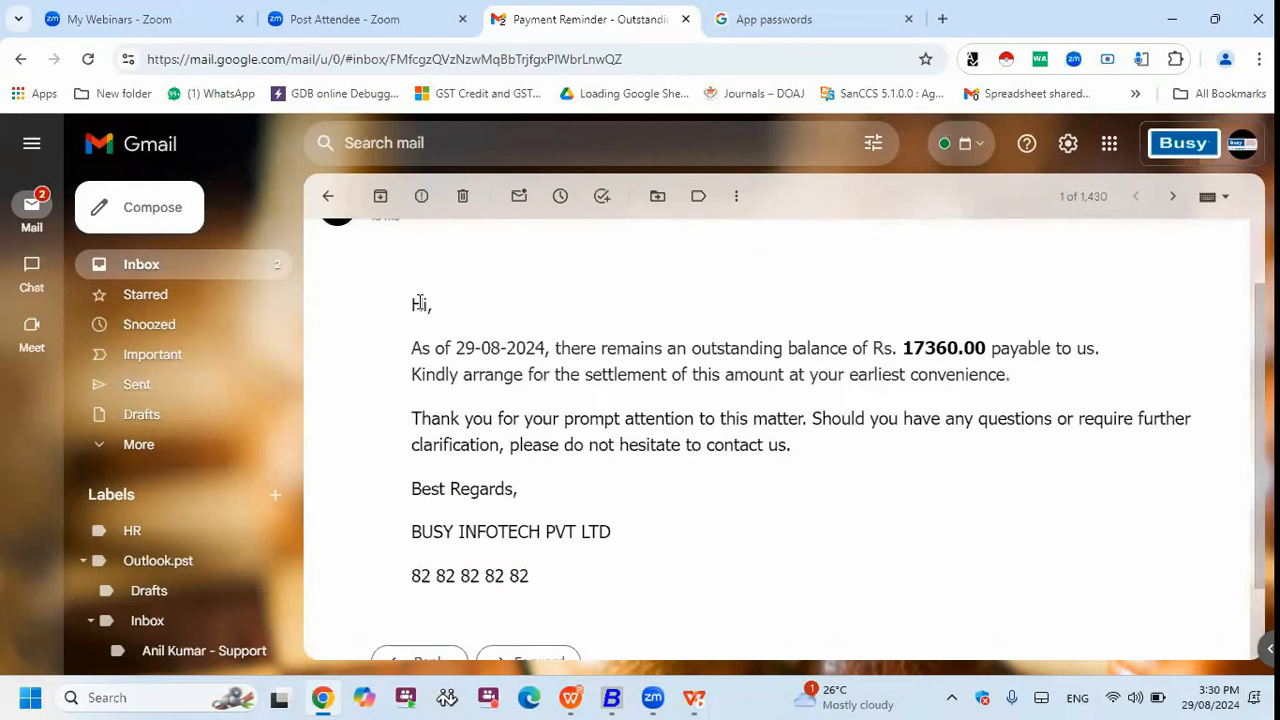
shift+click(581, 420)
drag(790, 463, 750, 446)
triple_click(694, 530)
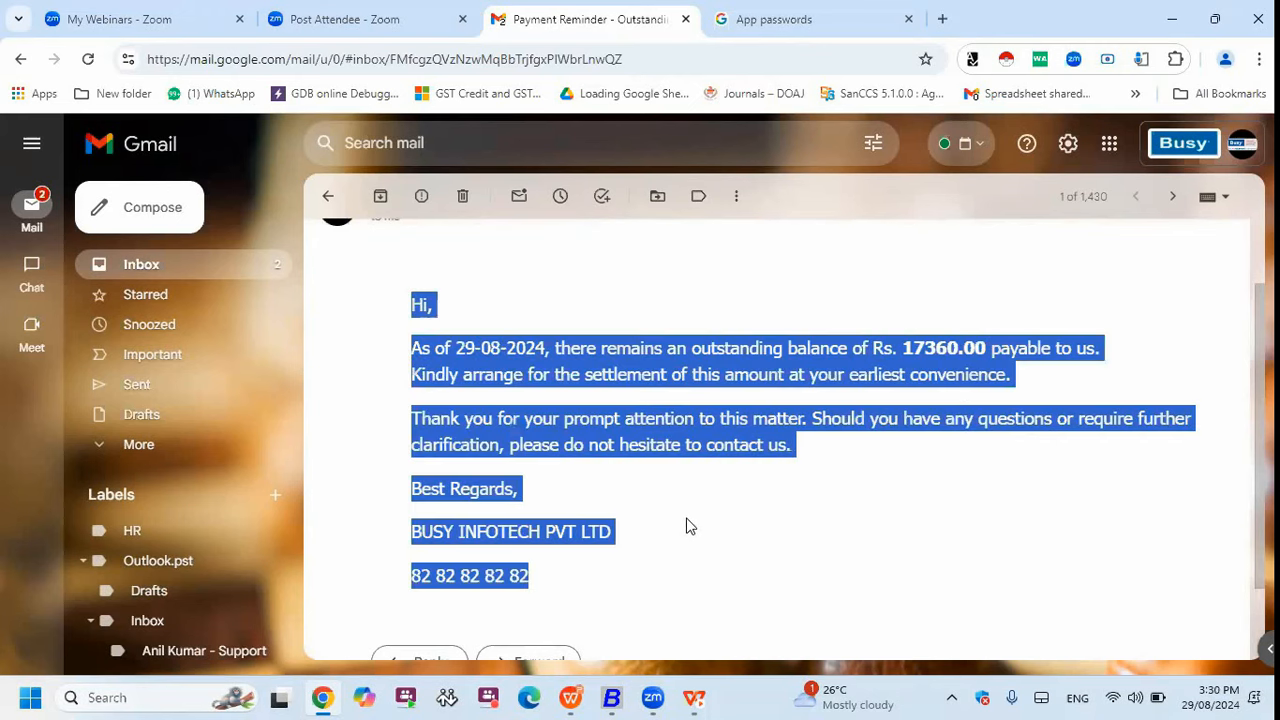
click(424, 335)
shift+click(563, 440)
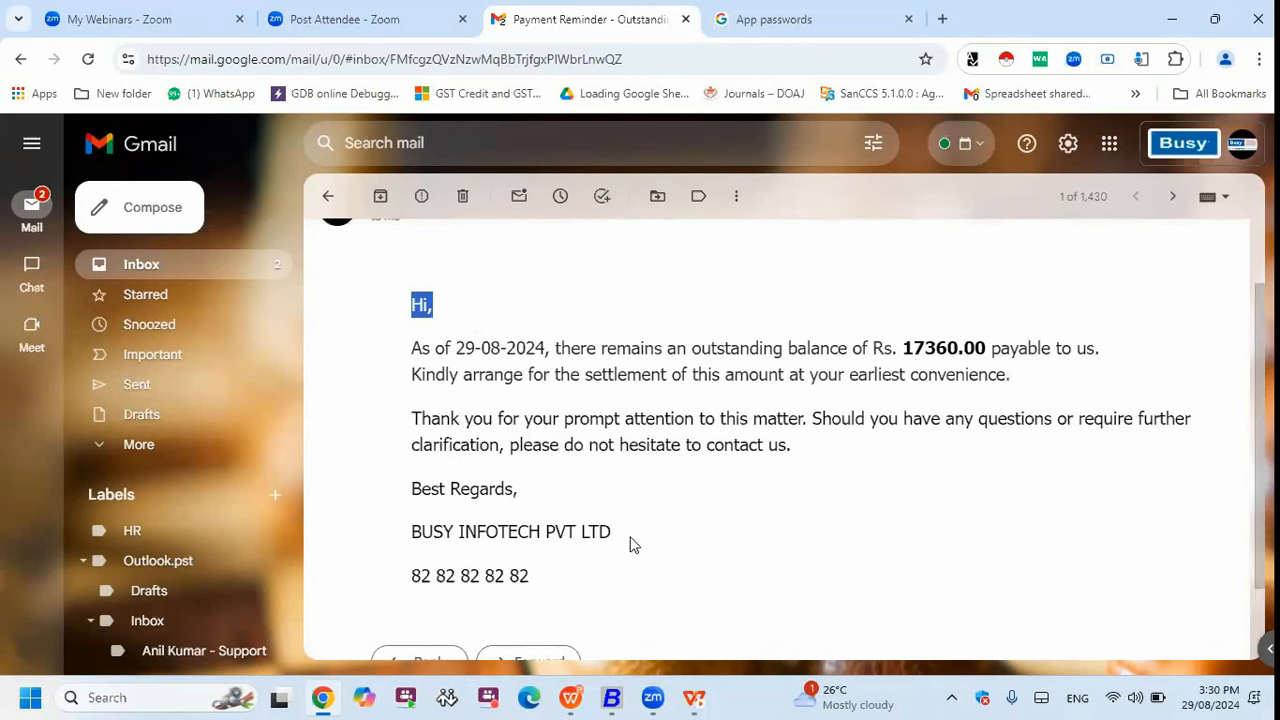
click(418, 305)
Return to the Gmail inbox list and switch from the browser to WPS Office.
click(140, 266)
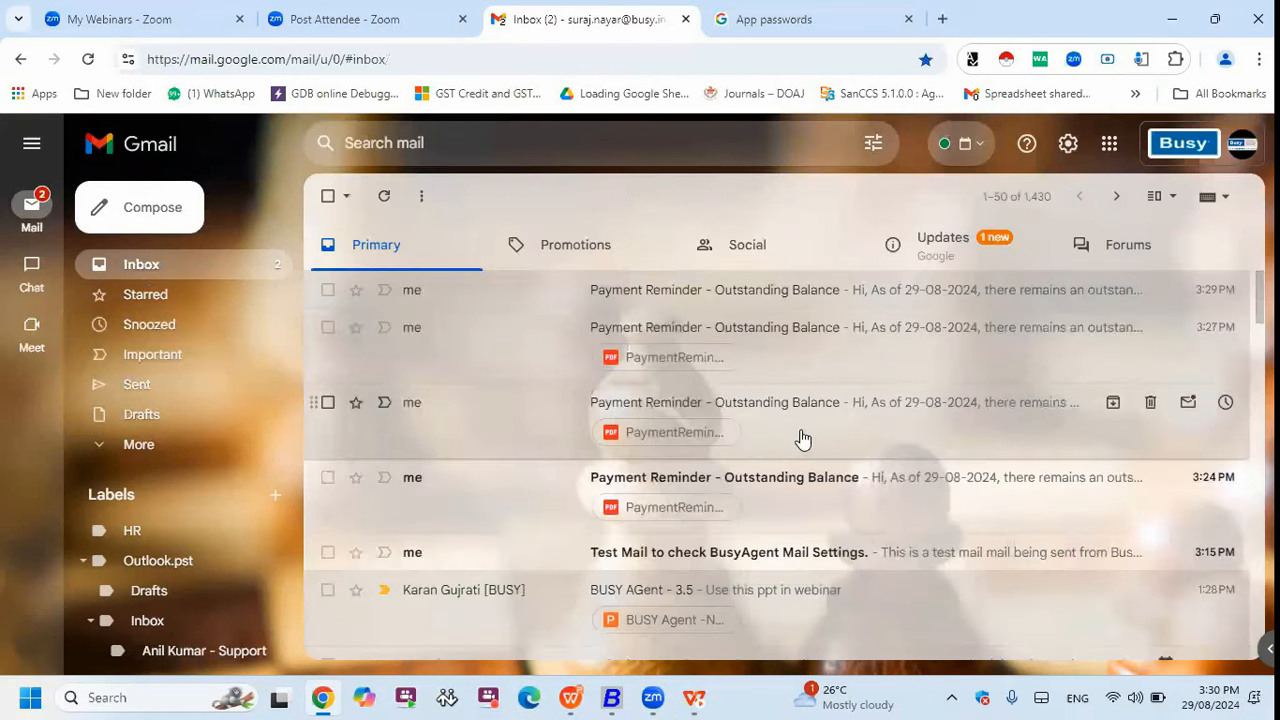
click(572, 697)
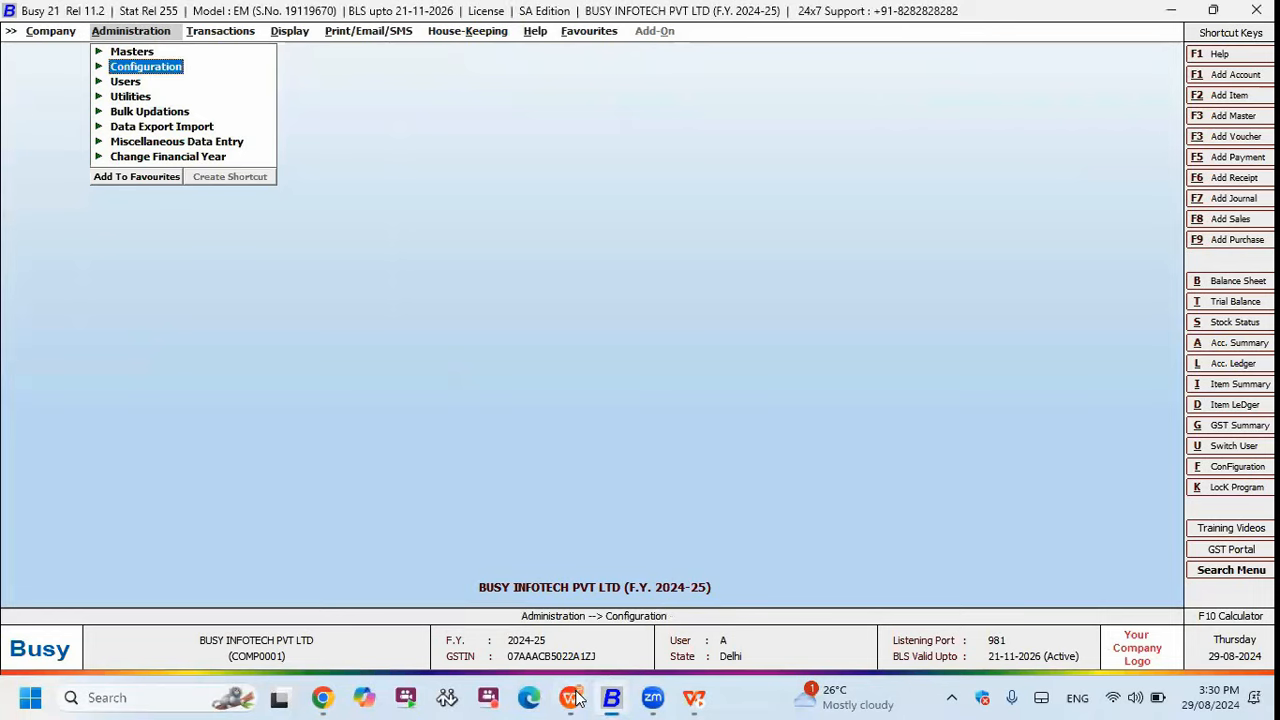